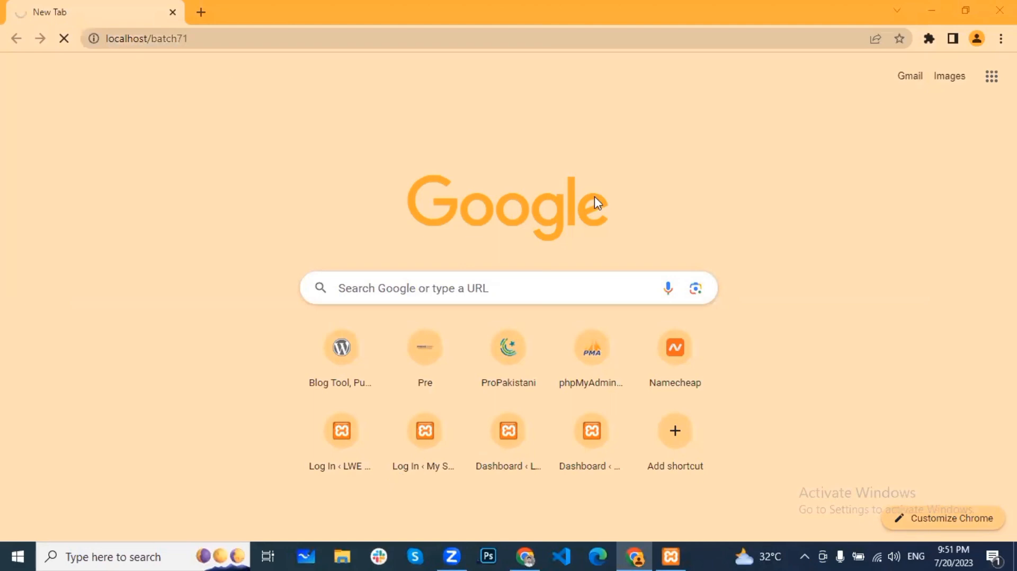
Step: Load localhost/batch71 so the LWE Learning home page shows its three latest posts
text(1)
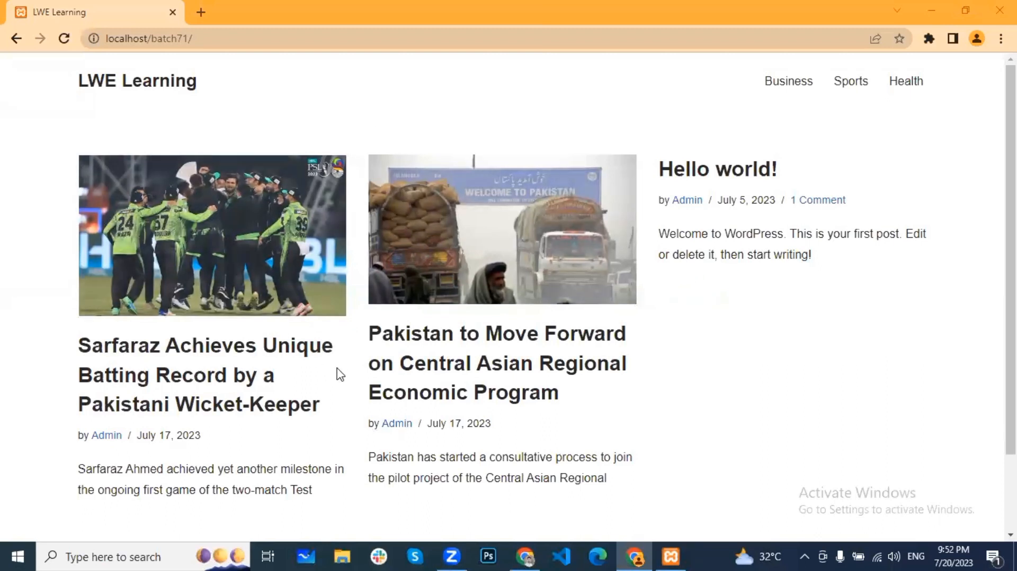
click(342, 555)
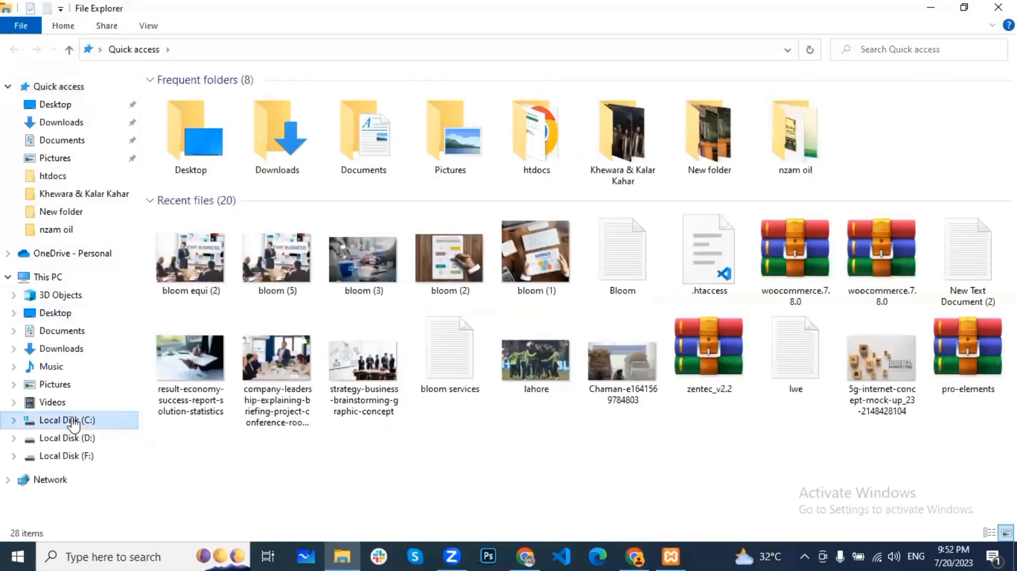
click(74, 421)
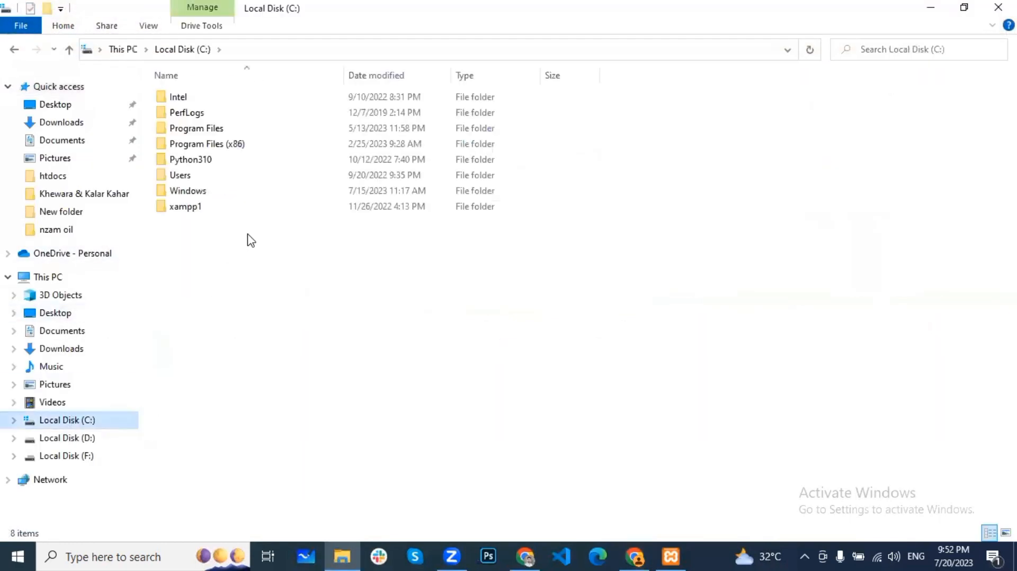
double_click(201, 208)
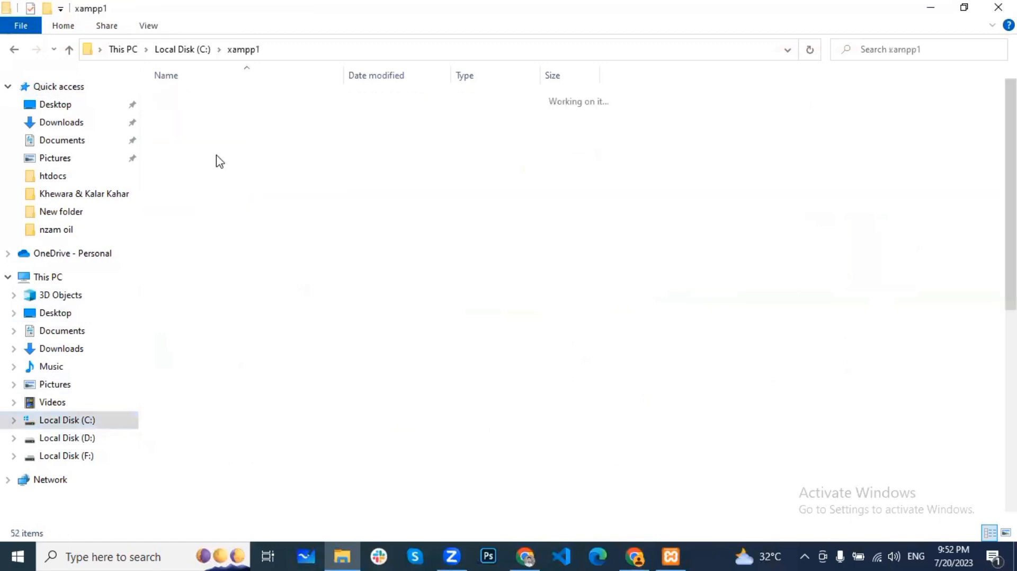
click(69, 49)
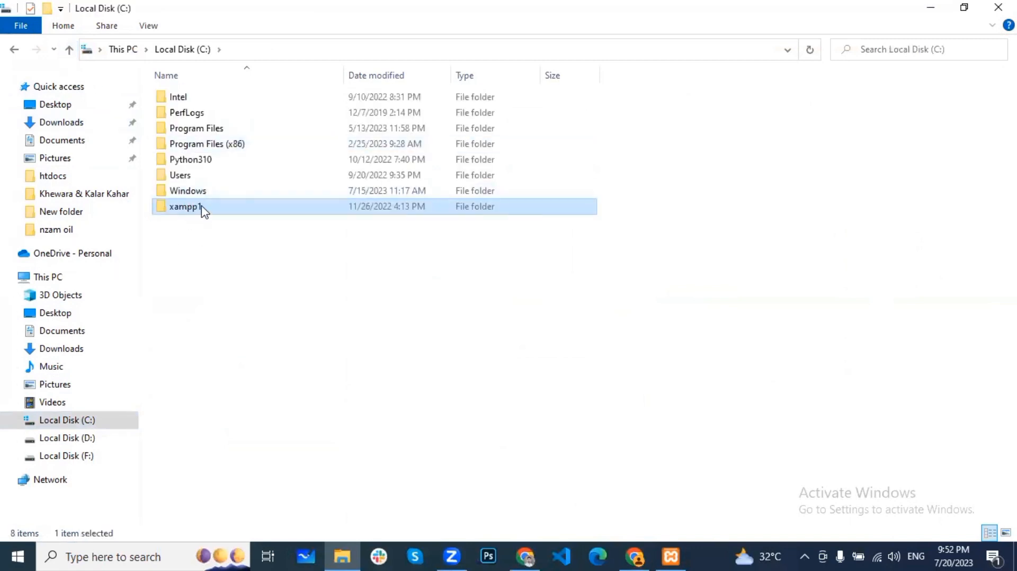
click(186, 217)
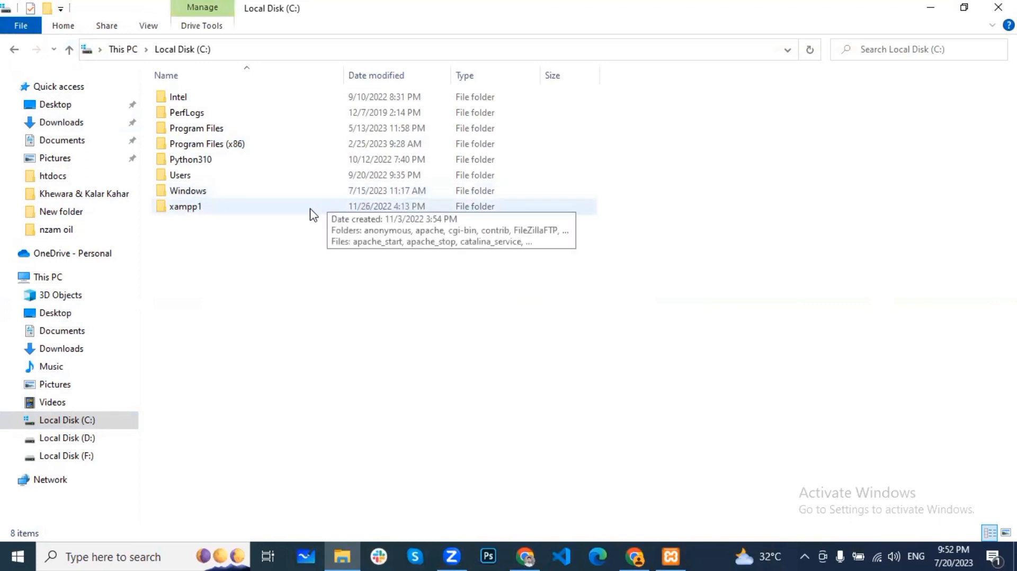
double_click(206, 211)
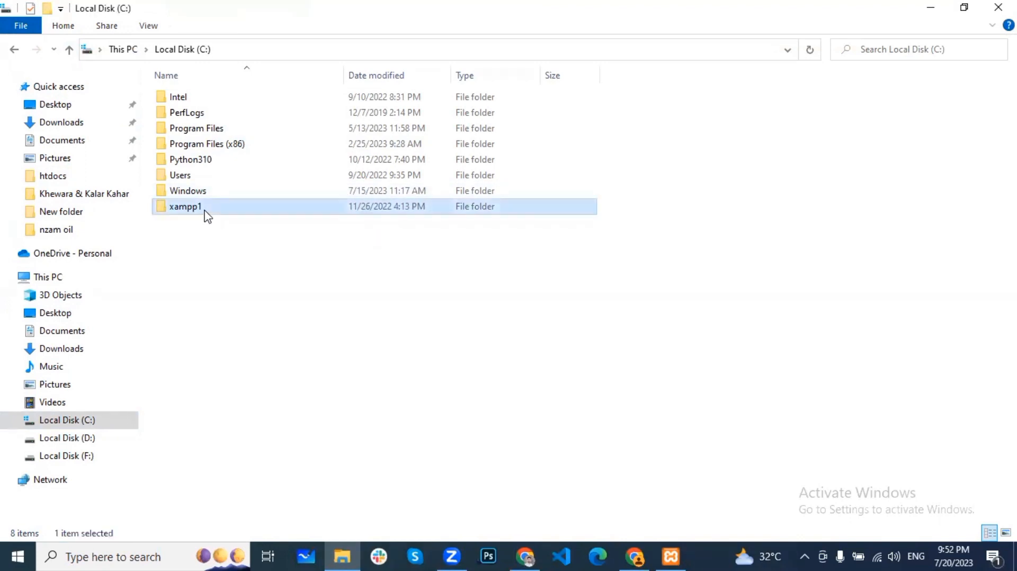
scroll(221, 297, down, 8)
scroll(221, 298, up, 8)
click(71, 49)
click(337, 283)
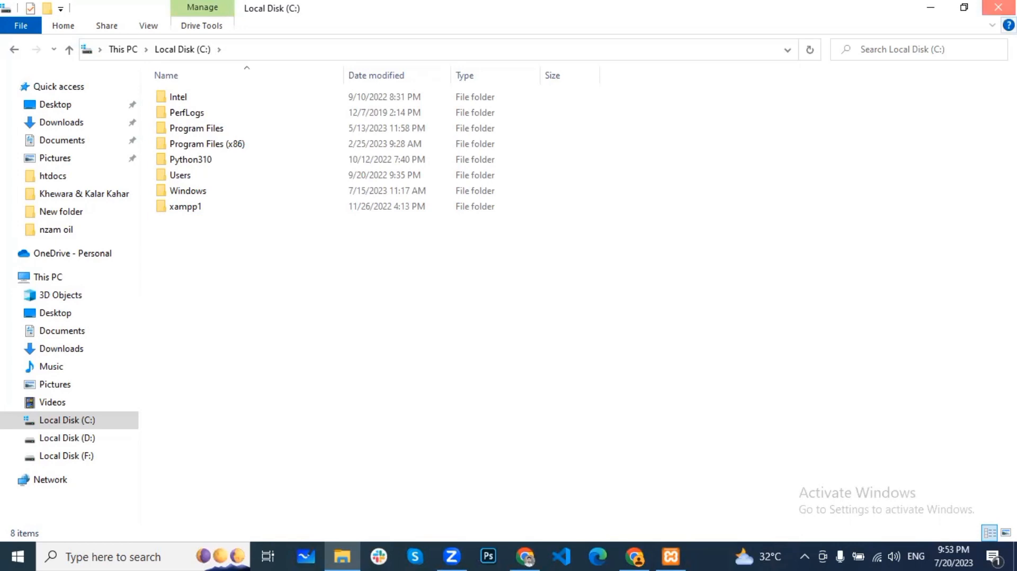
click(998, 6)
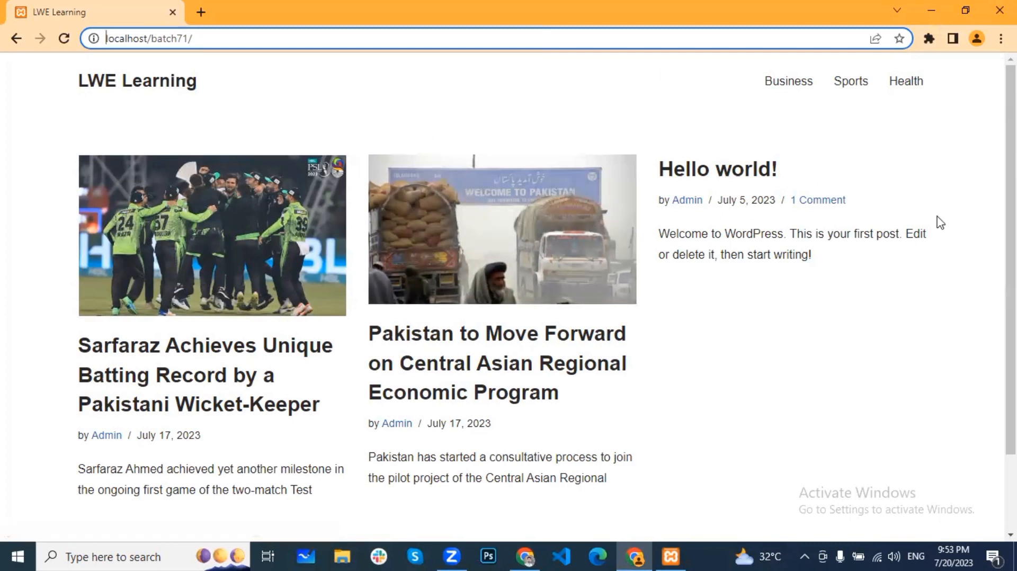
scroll(937, 221, down, 1)
scroll(631, 470, up, 1)
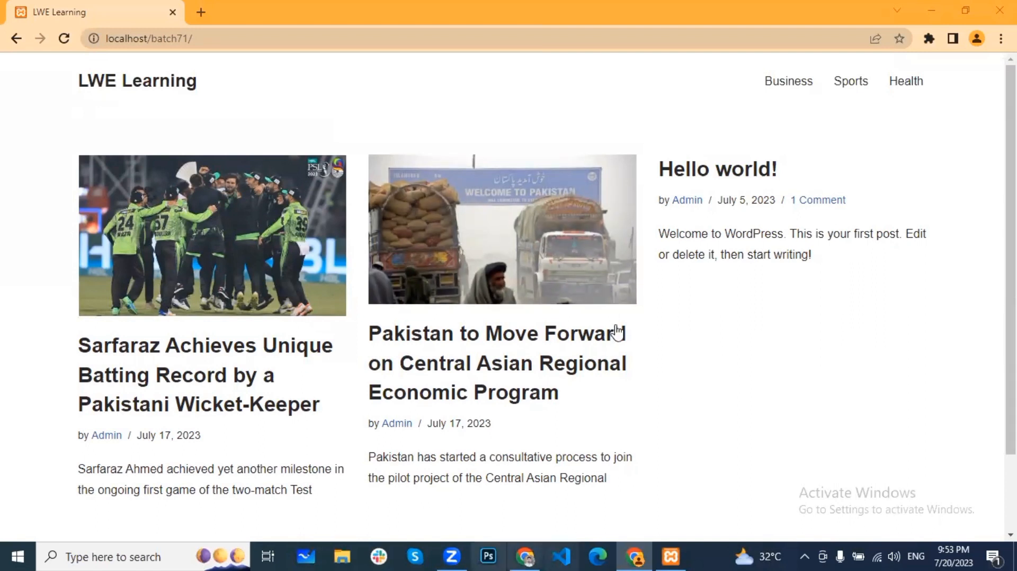
scroll(546, 246, down, 2)
scroll(546, 249, up, 2)
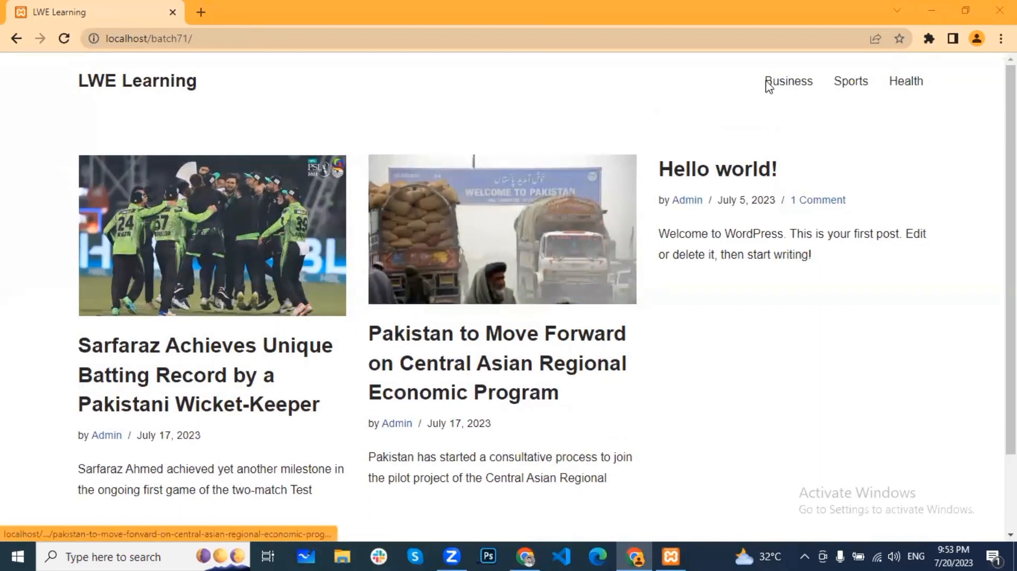
click(799, 83)
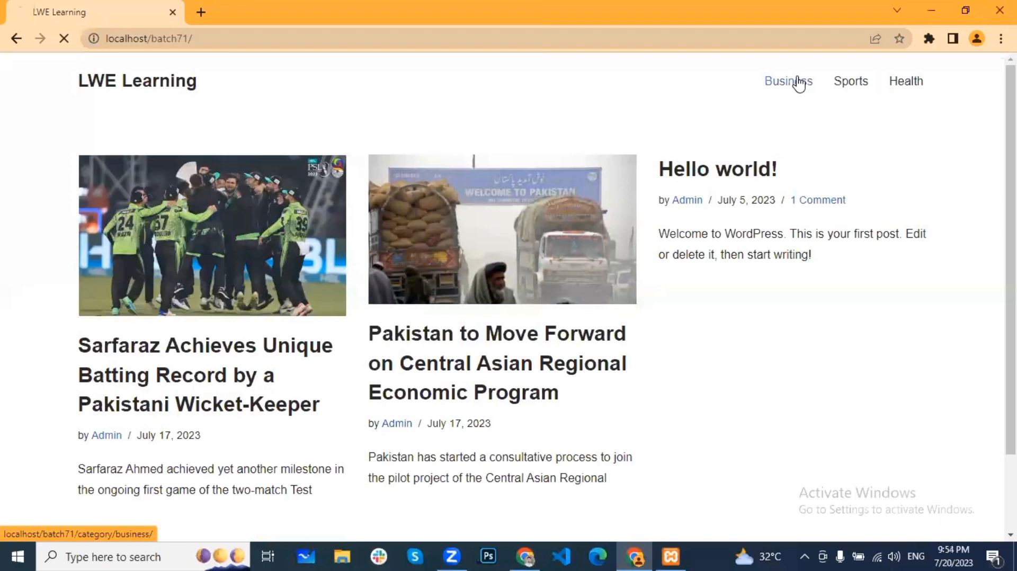
scroll(226, 401, down, 3)
scroll(226, 401, up, 3)
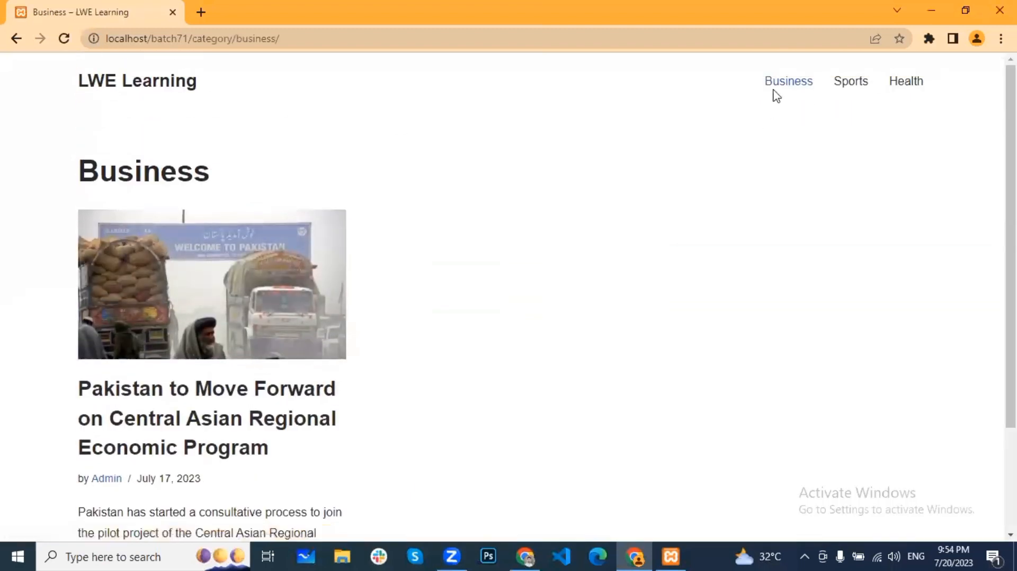
click(849, 87)
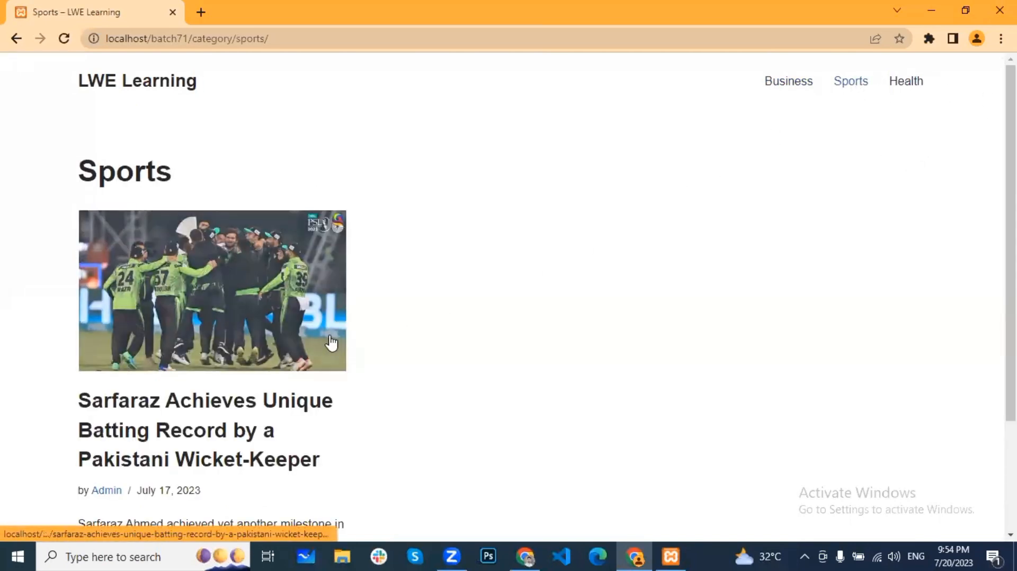
click(162, 90)
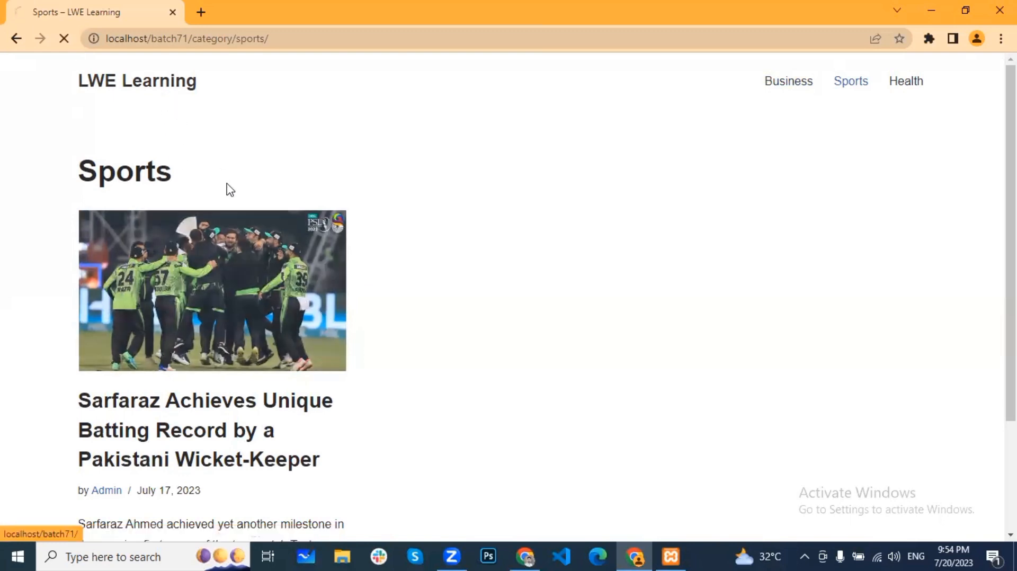
scroll(519, 410, down, 1)
scroll(519, 411, up, 1)
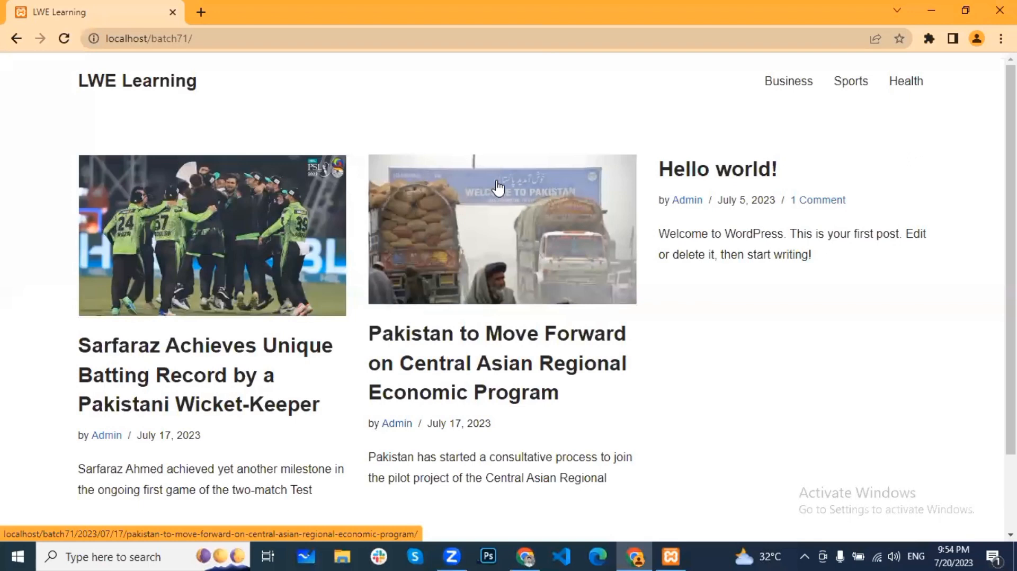
scroll(696, 268, down, 2)
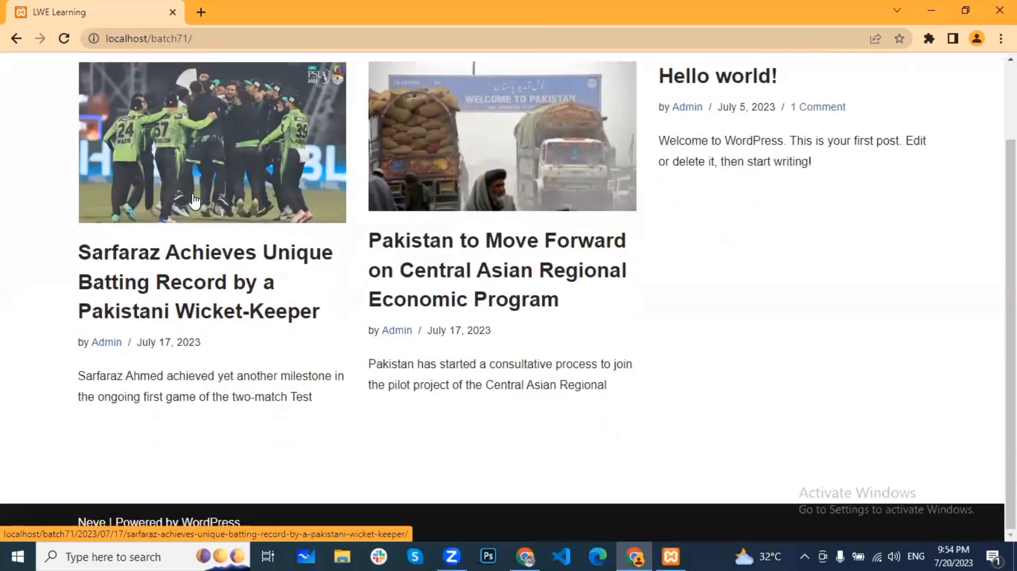
scroll(453, 256, up, 2)
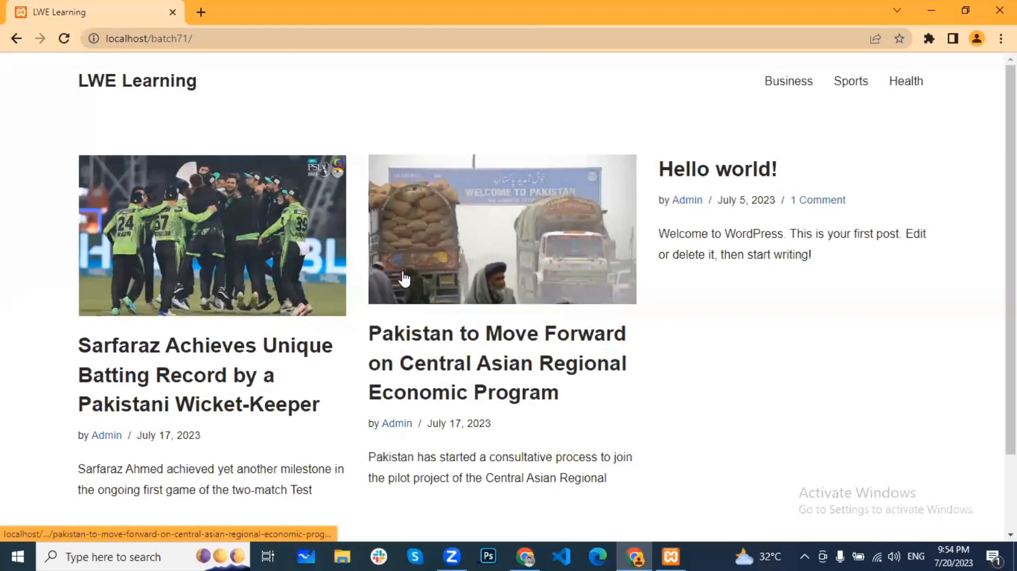
scroll(695, 362, down, 2)
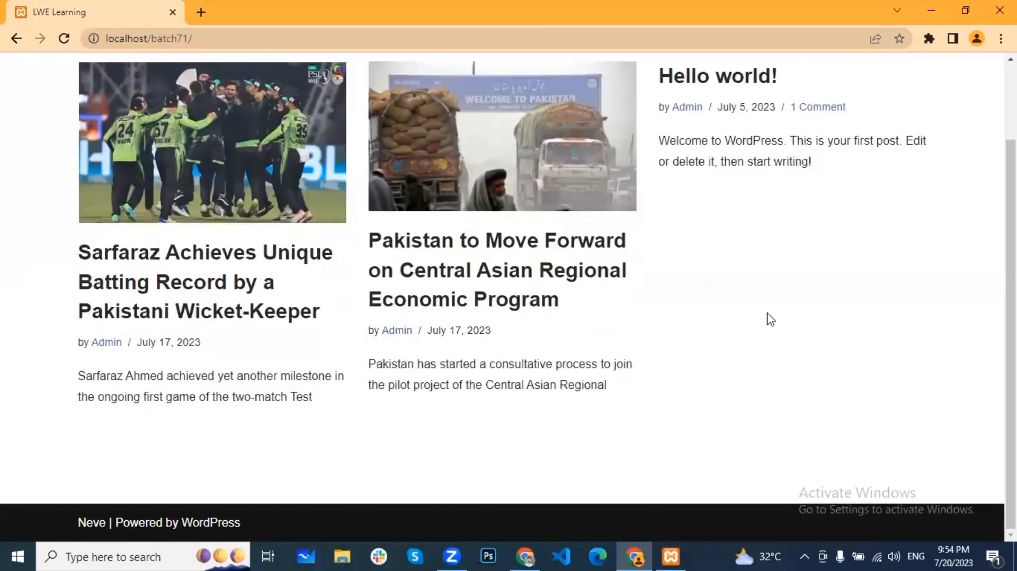
scroll(767, 318, up, 2)
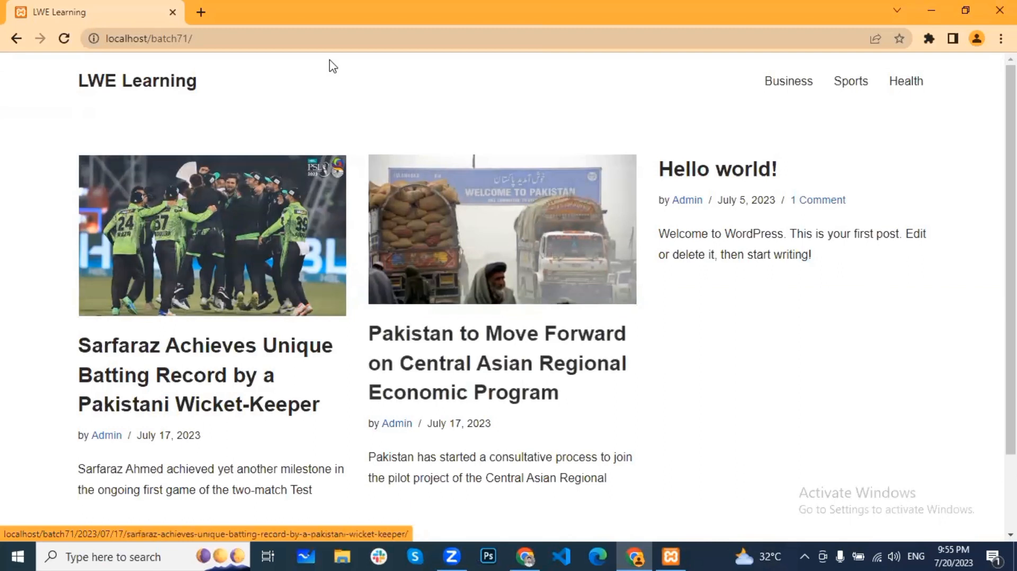
click(334, 40)
key(ctrl+c)
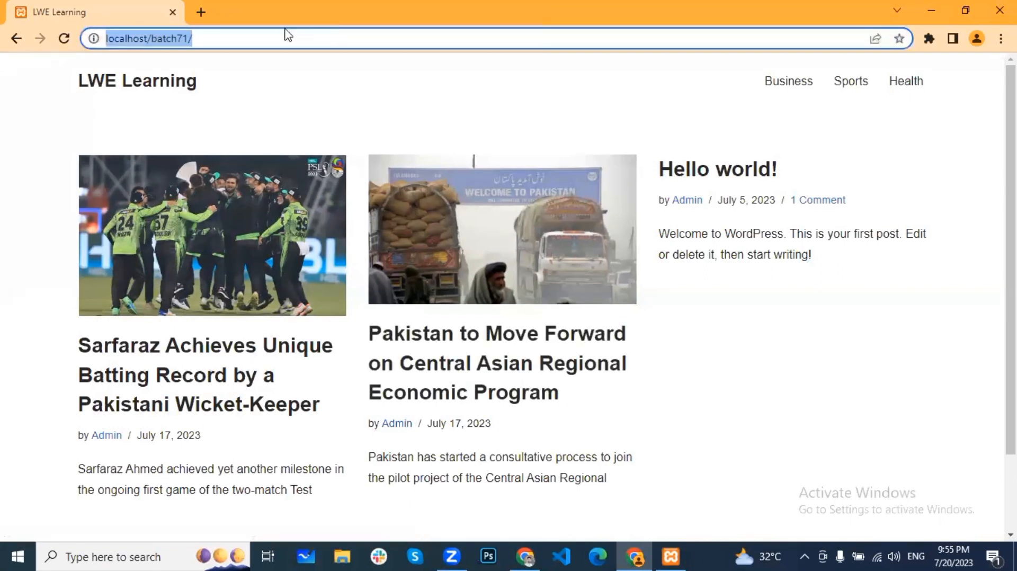
Step: Open the site's wp-admin address in a new tab and log in to the LWE Learning dashboard
click(201, 12)
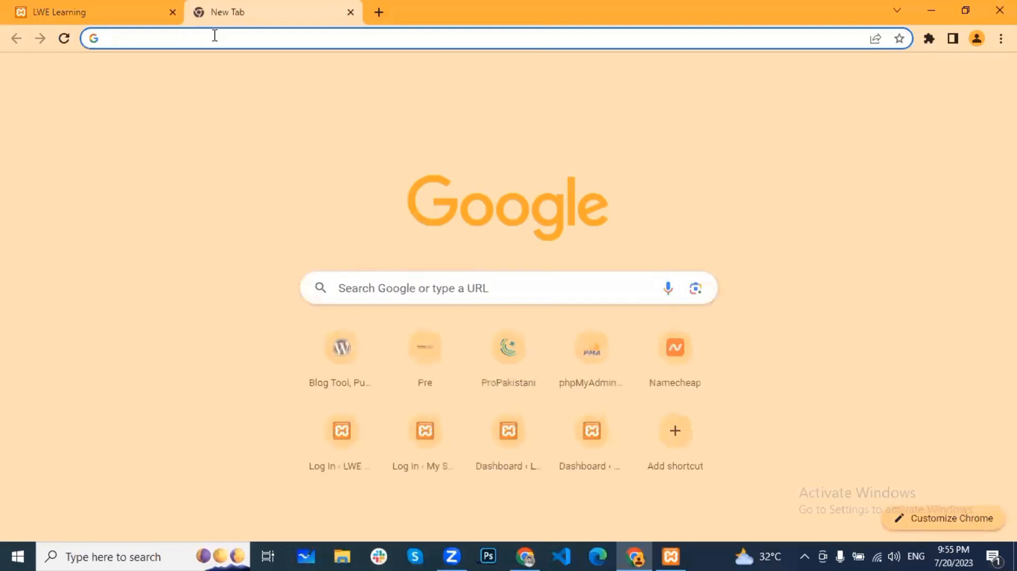
key(ctrl+v)
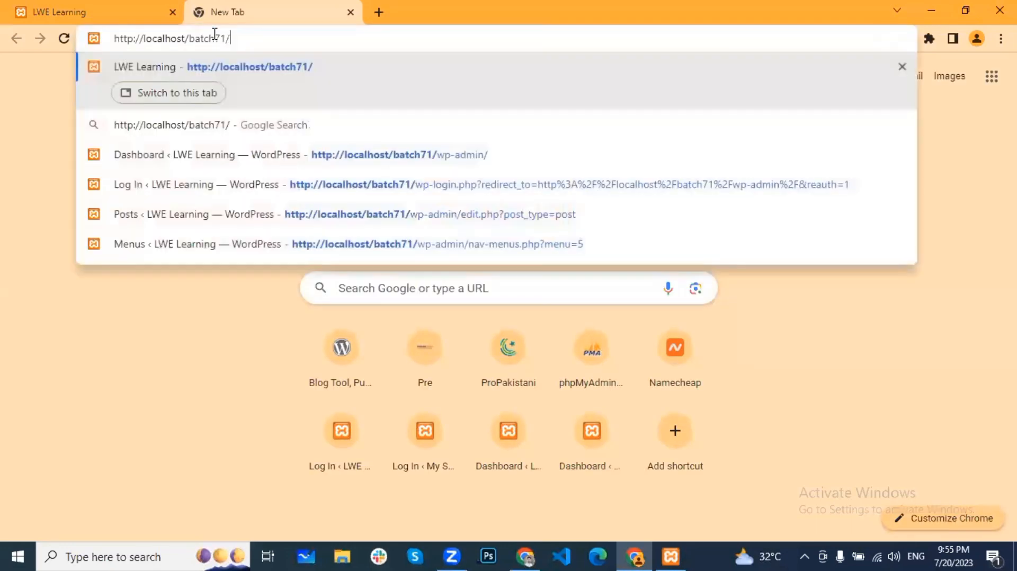
text(wp-admin)
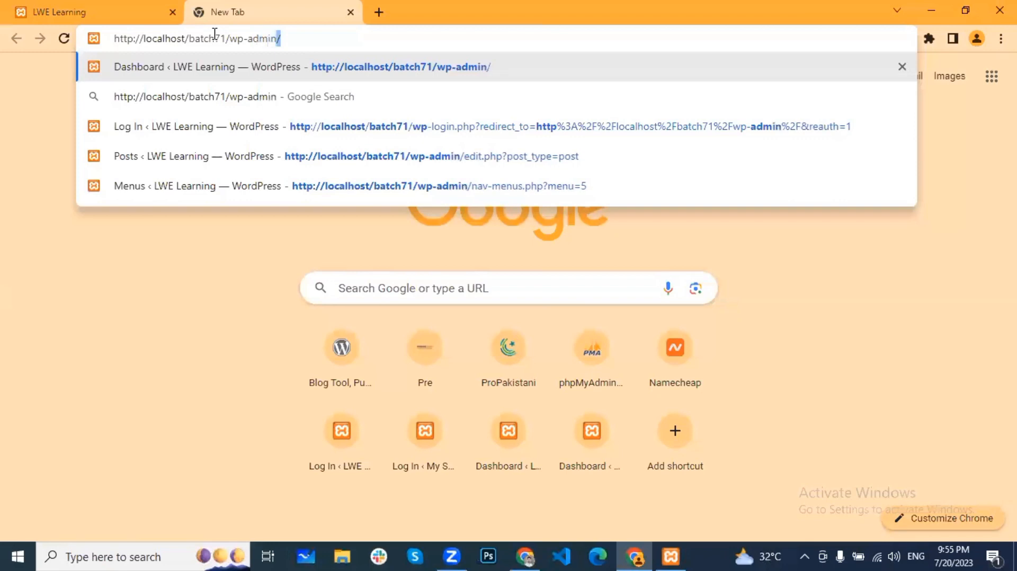
key(Return)
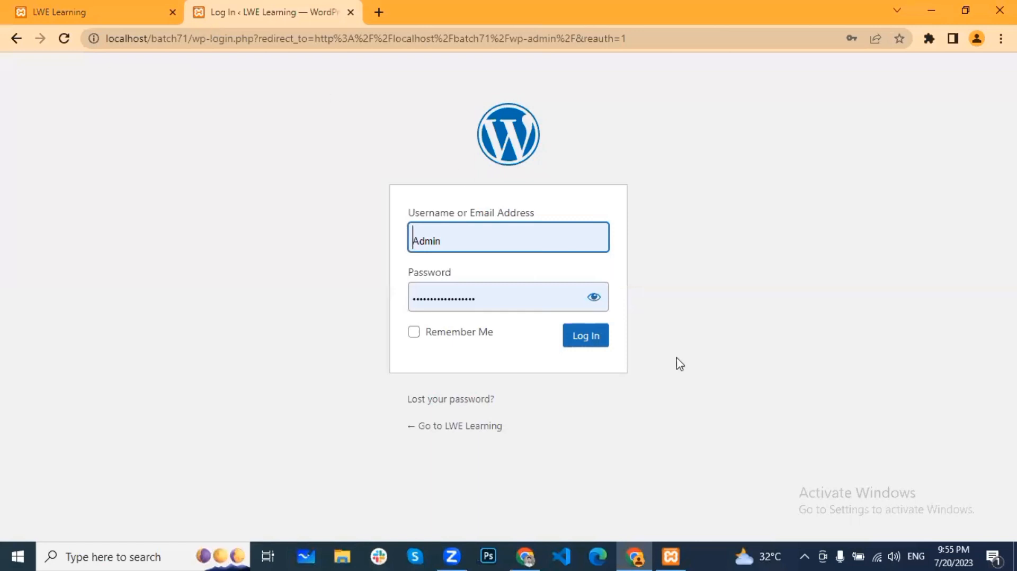
click(591, 350)
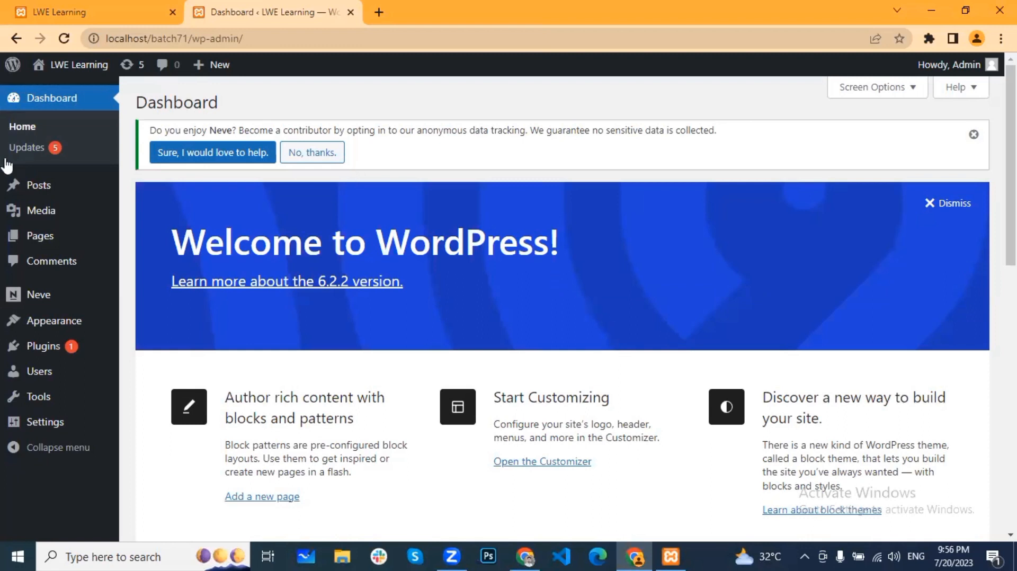
Step: Return to the LWE Learning front page, launch Paint from Recent, and draw a 258 × 342px rectangle
click(113, 8)
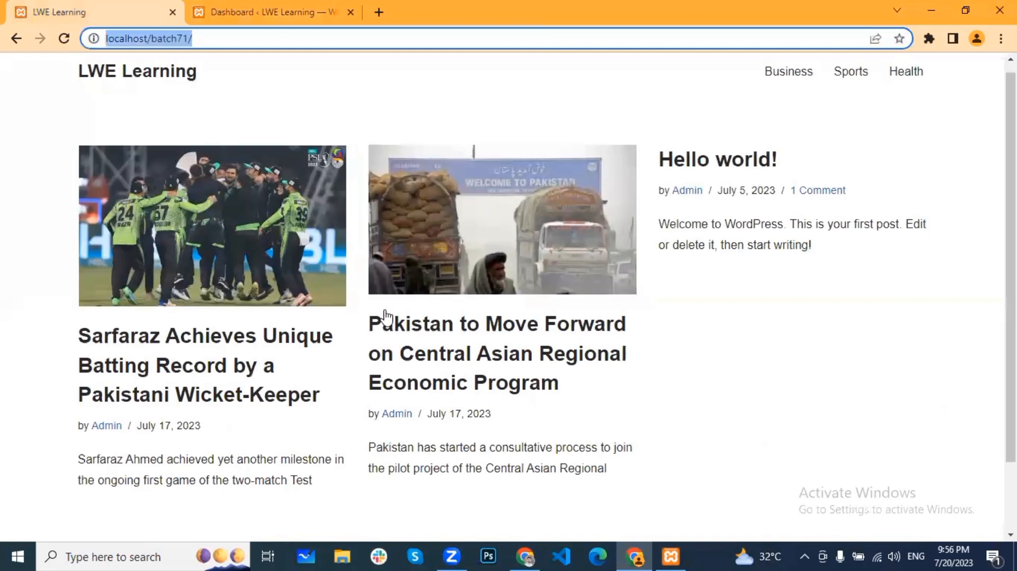
scroll(386, 318, down, 2)
scroll(390, 335, up, 2)
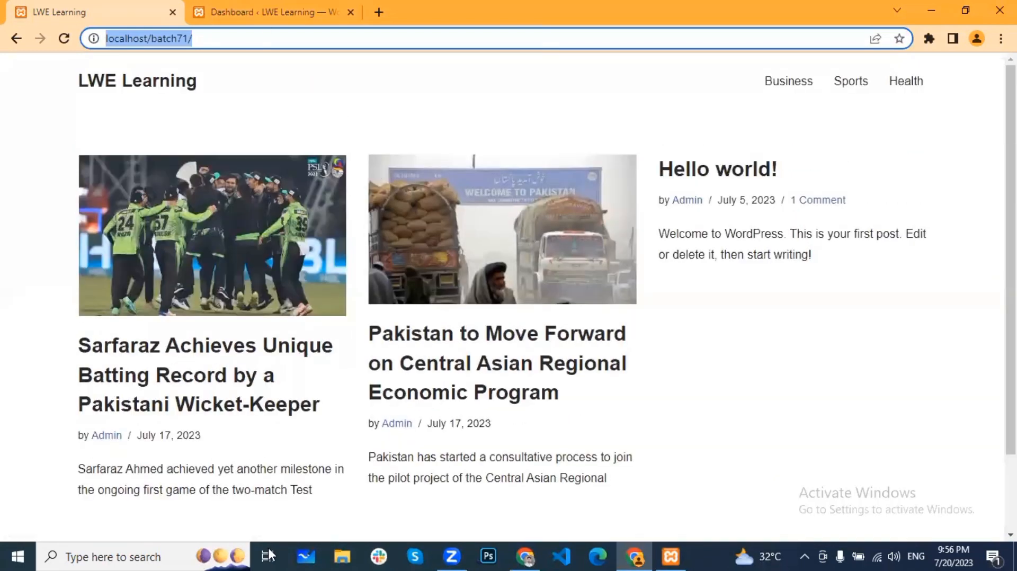
click(120, 556)
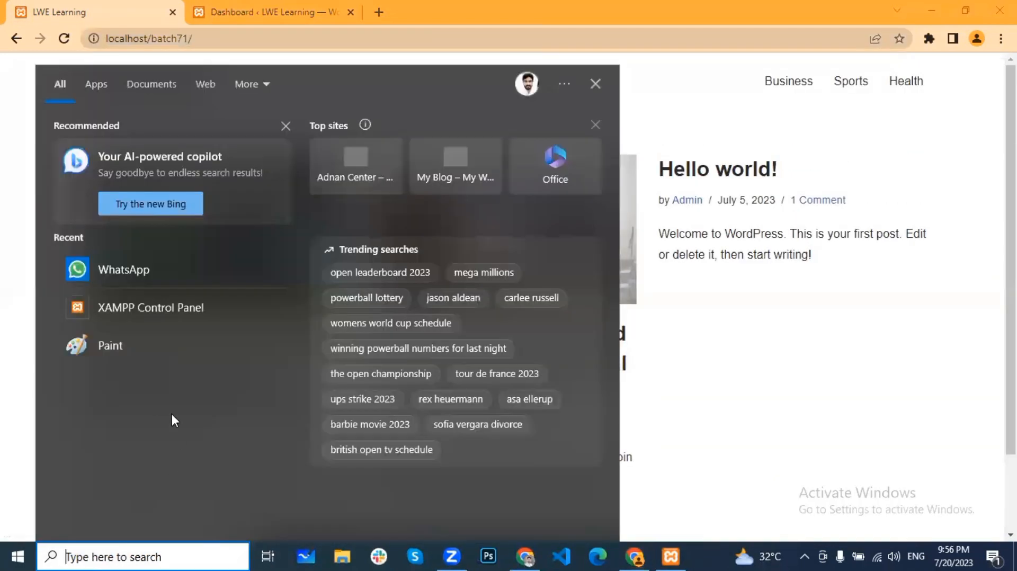
click(123, 345)
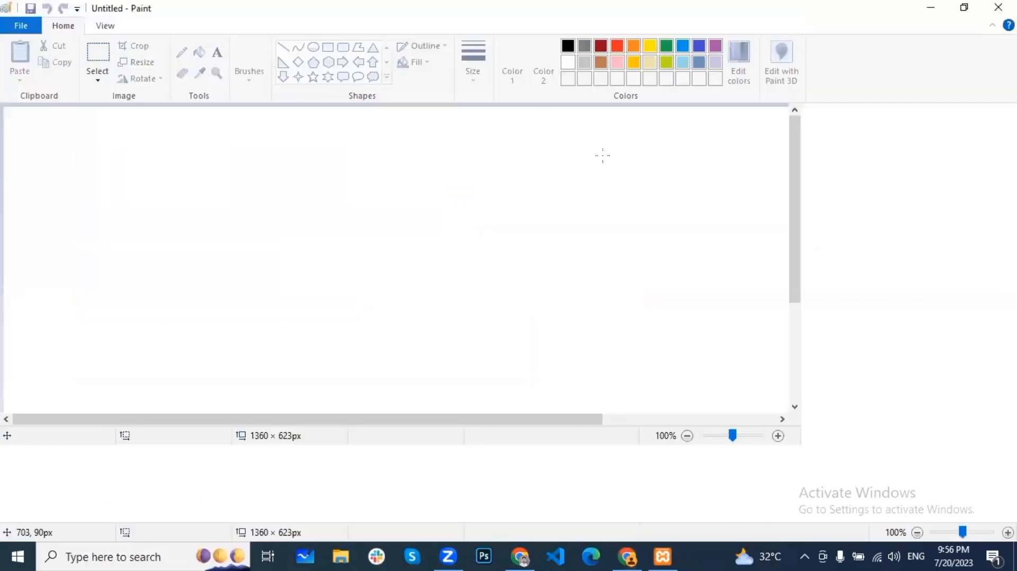
click(329, 50)
drag(358, 168, 551, 422)
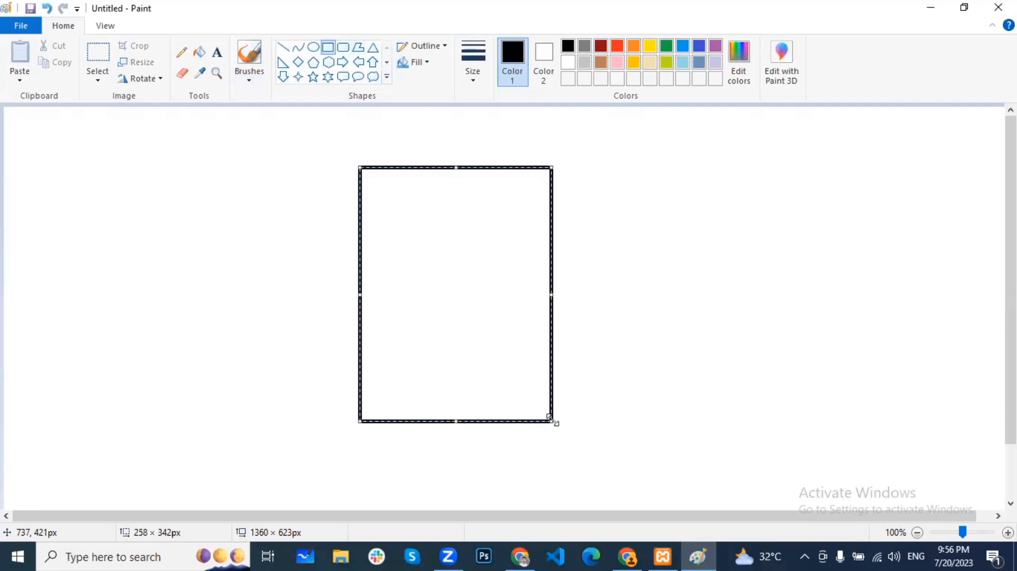
Step: Enlarge the page-outline rectangle to 289 × 382px and commit it
drag(553, 422, 576, 451)
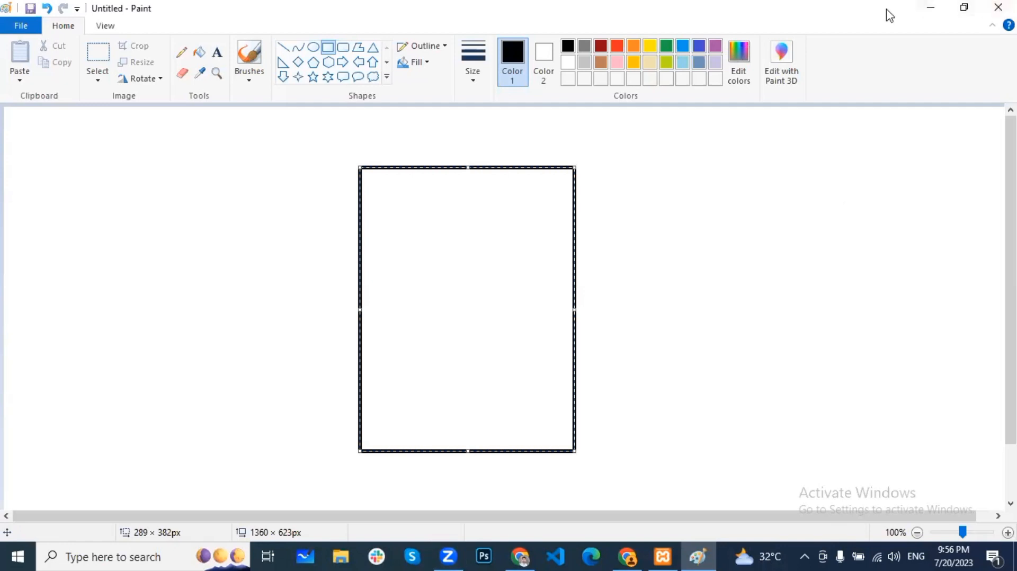
click(831, 186)
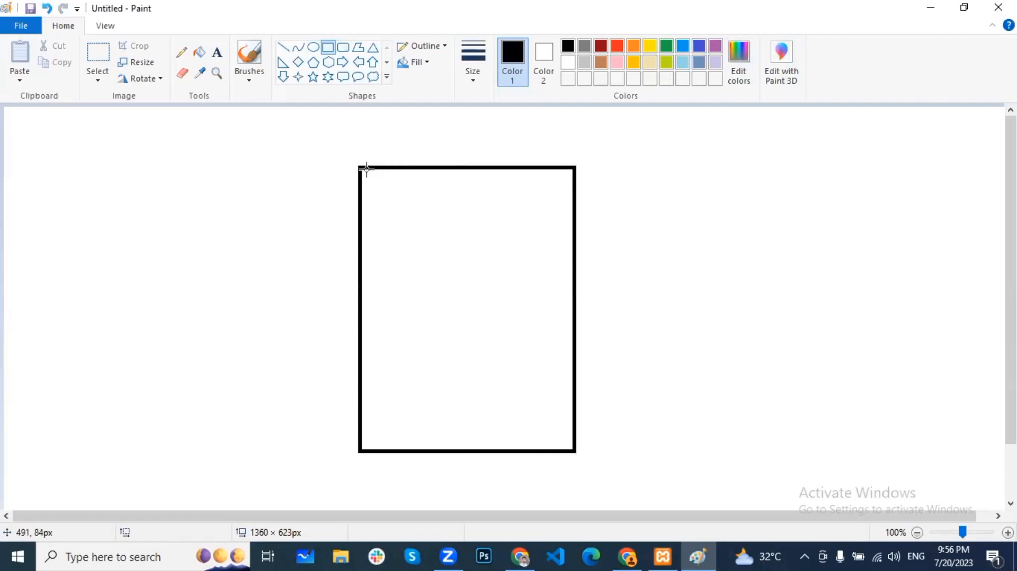
Step: Draw a 291 × 52px band across the outline's top and a 289 × 37px band along its bottom
drag(359, 168, 575, 205)
click(634, 259)
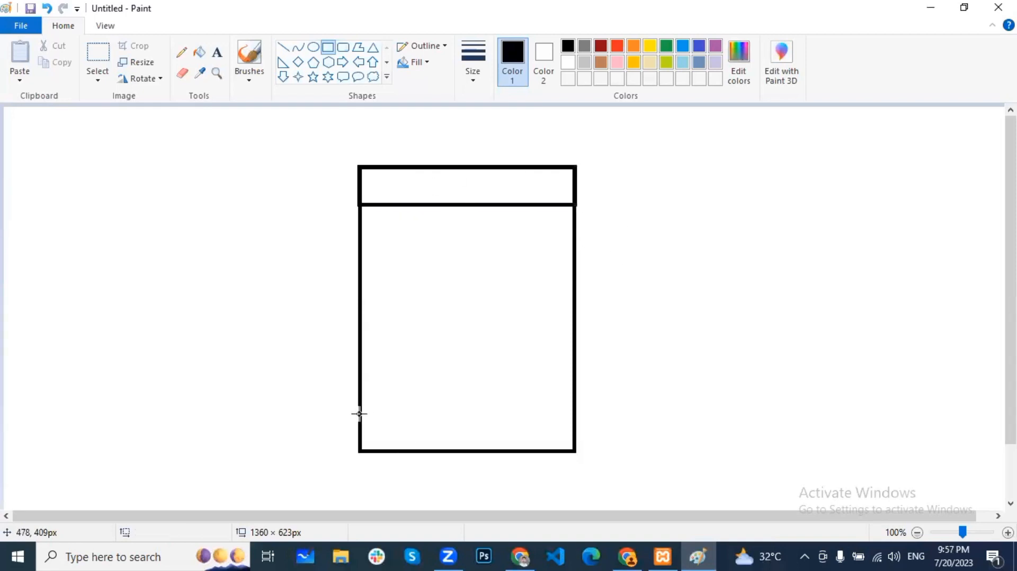
drag(360, 422, 573, 449)
click(666, 365)
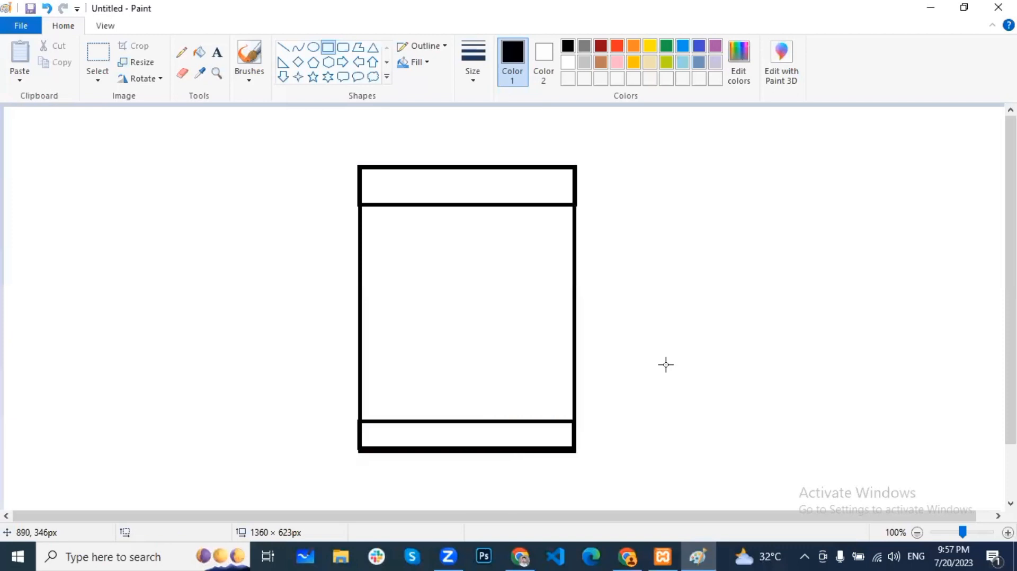
Step: Type 'Header' centred in the top band and 'Footer' in the bottom band
click(217, 52)
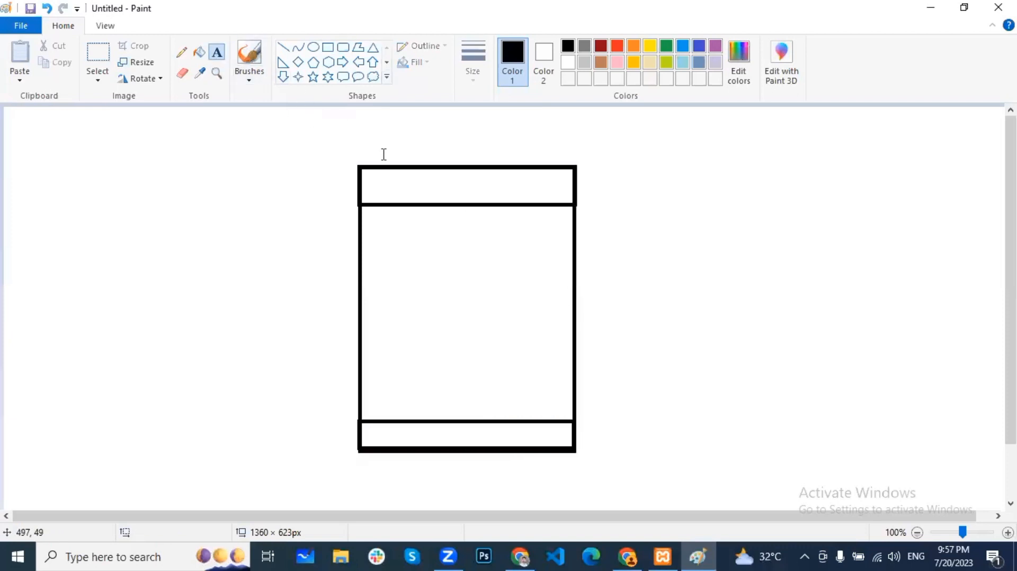
click(395, 188)
text(Header)
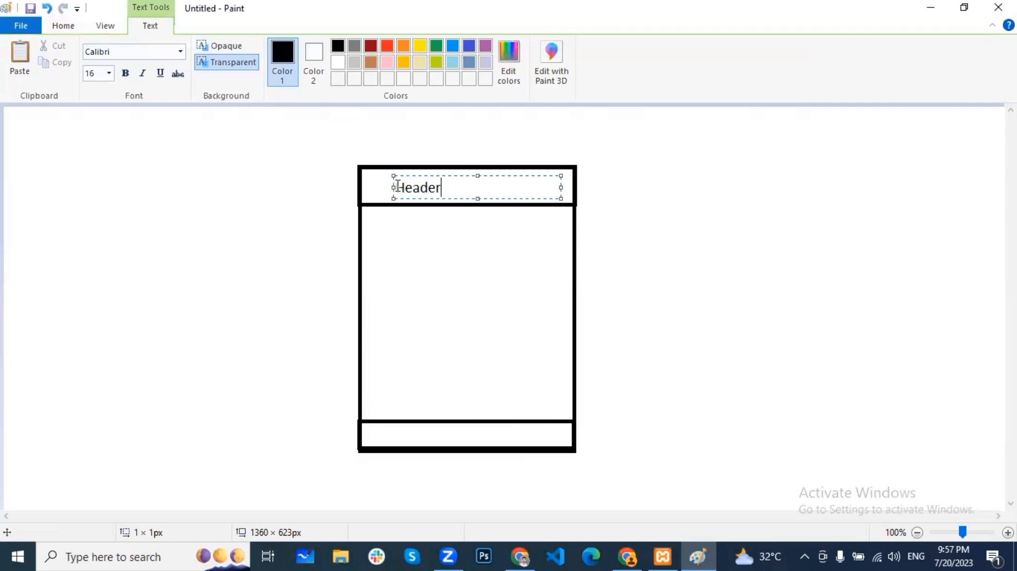
drag(391, 185, 419, 185)
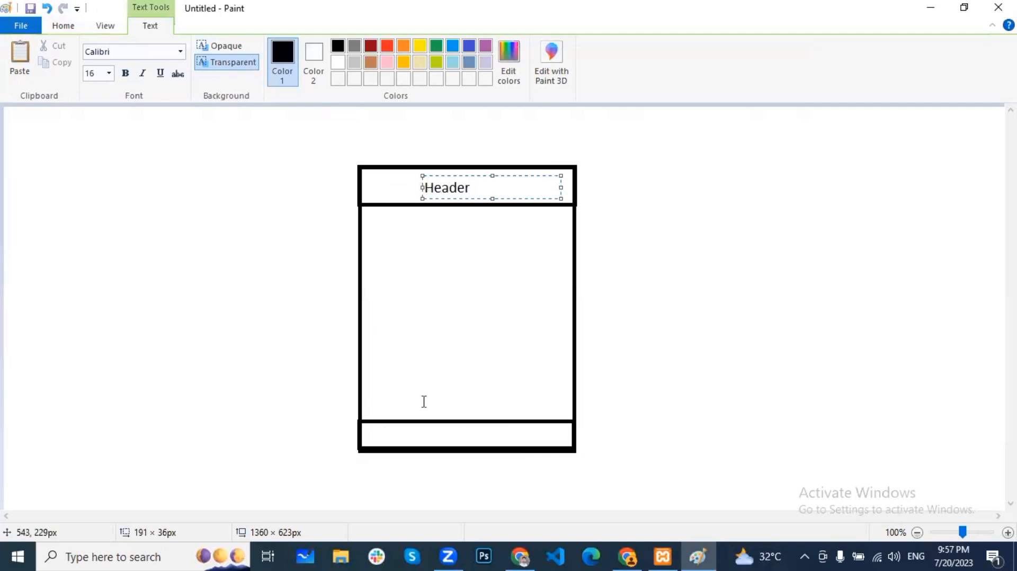
click(440, 434)
click(440, 433)
text(Footer)
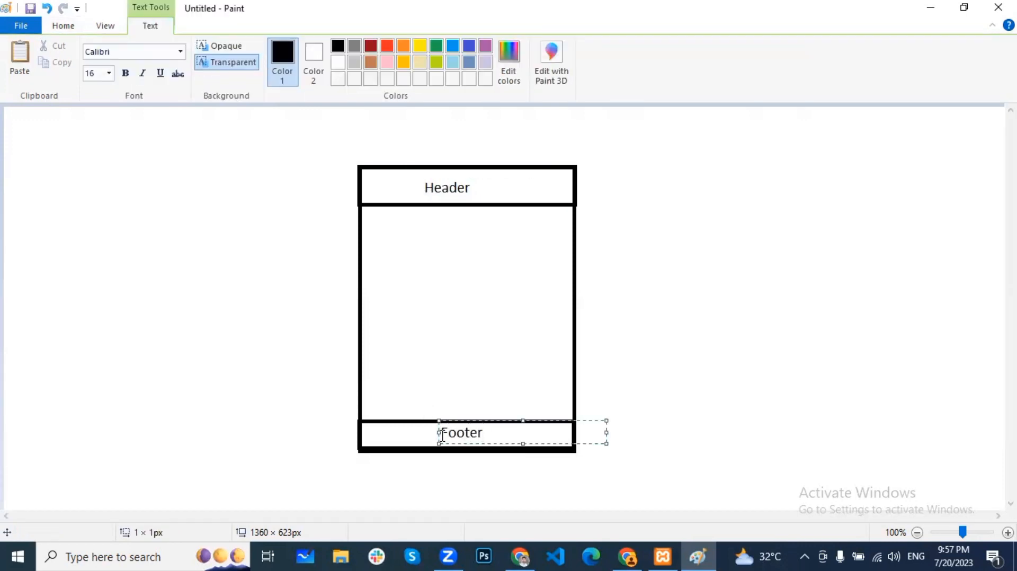
click(691, 304)
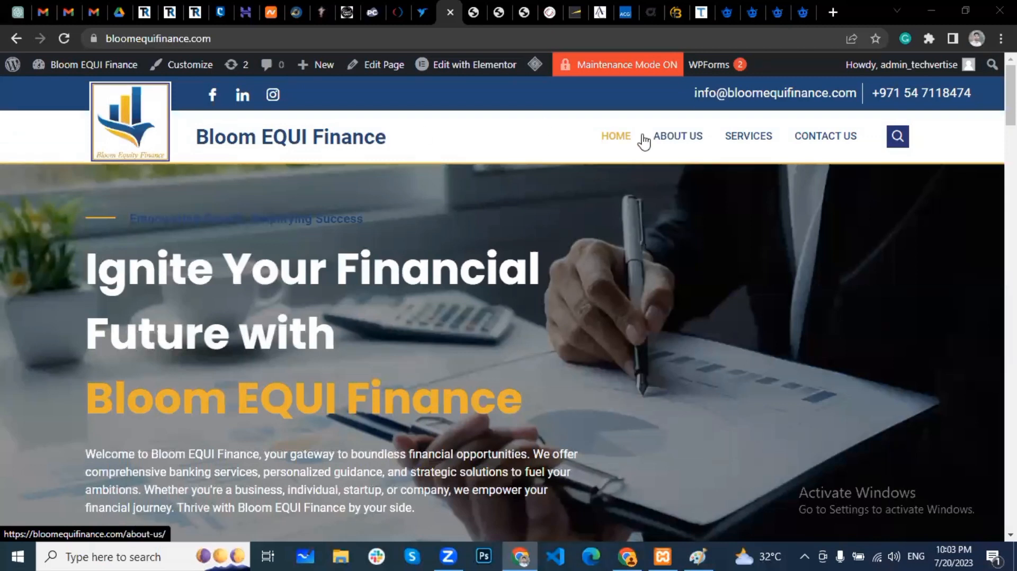
Step: Scroll to the site footer's links, open the Contact Us page, and return to the home page
scroll(509, 304, down, 1)
drag(1011, 101, 1014, 550)
scroll(295, 325, up, 3)
scroll(291, 371, down, 3)
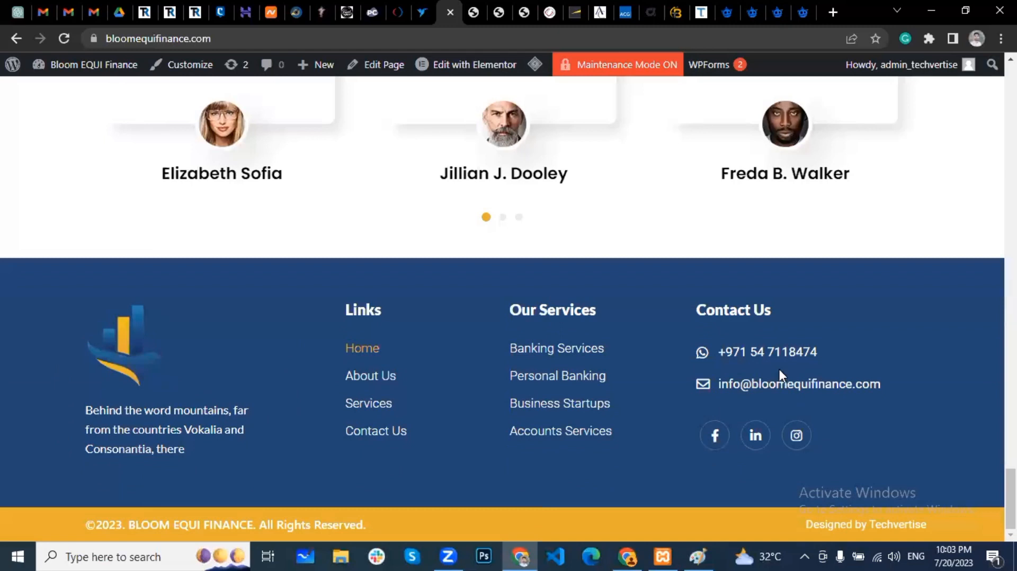
drag(322, 329, 407, 456)
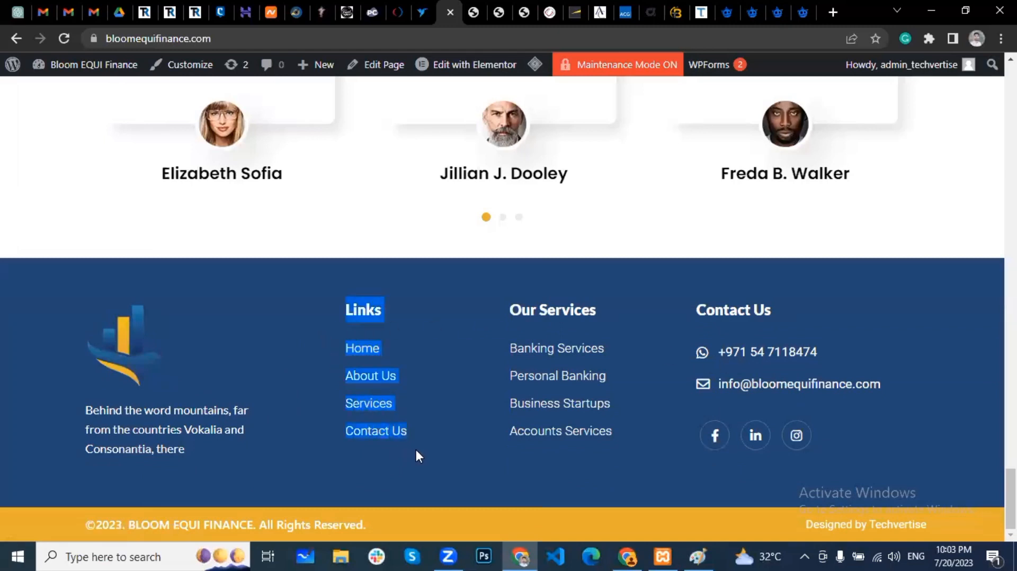
click(425, 441)
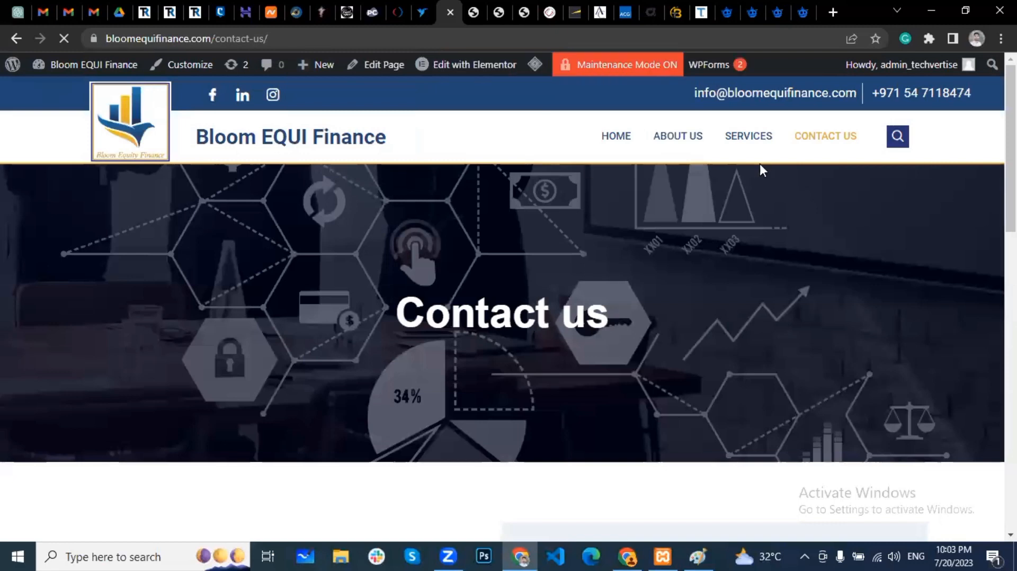
click(402, 148)
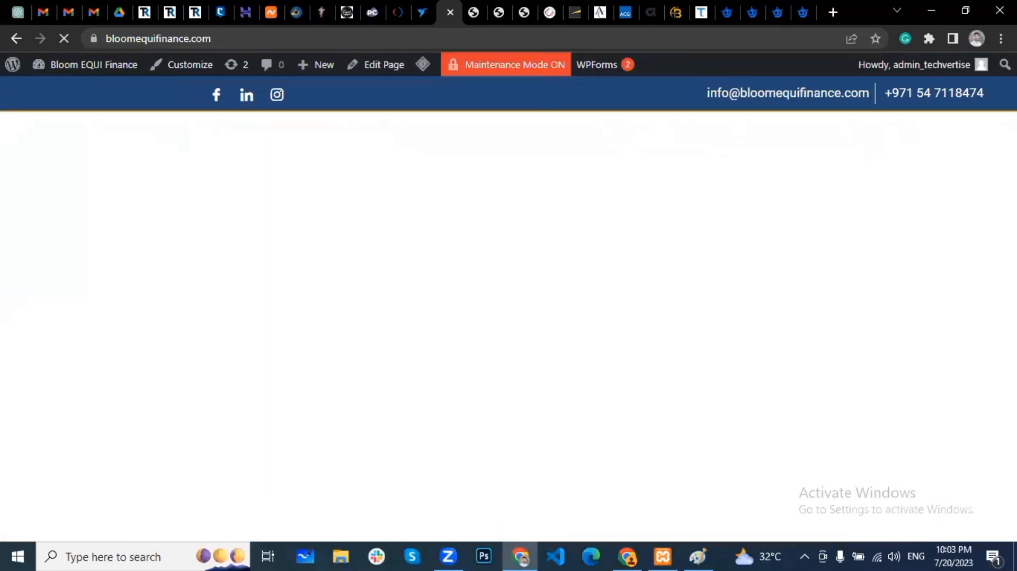
Step: Review the footer description and phone link, return home, and bring Paint back into view
scroll(503, 308, down, 13)
drag(1012, 202, 1012, 384)
right_click(1013, 384)
click(478, 277)
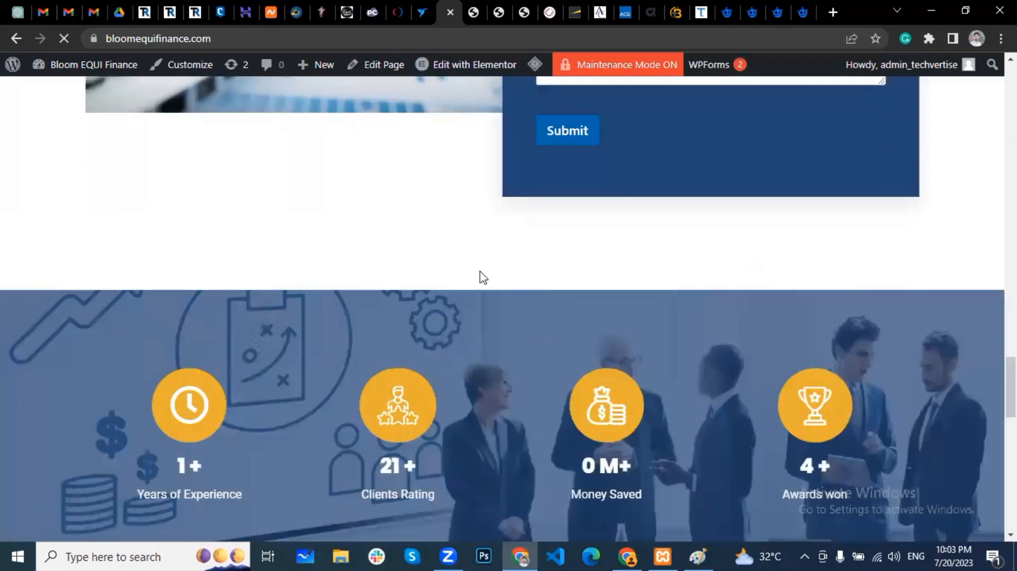
scroll(536, 282, down, 12)
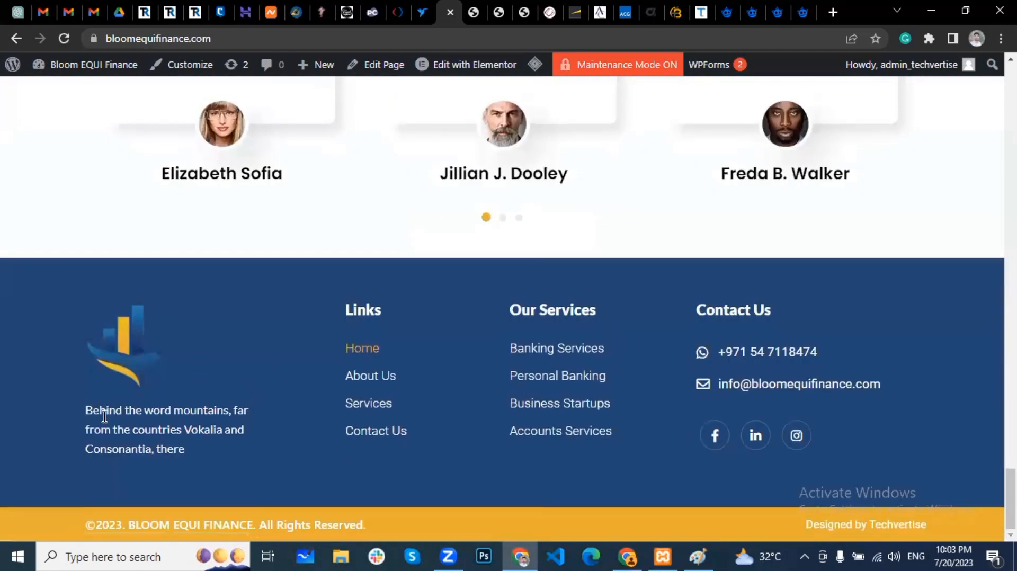
drag(199, 454, 90, 349)
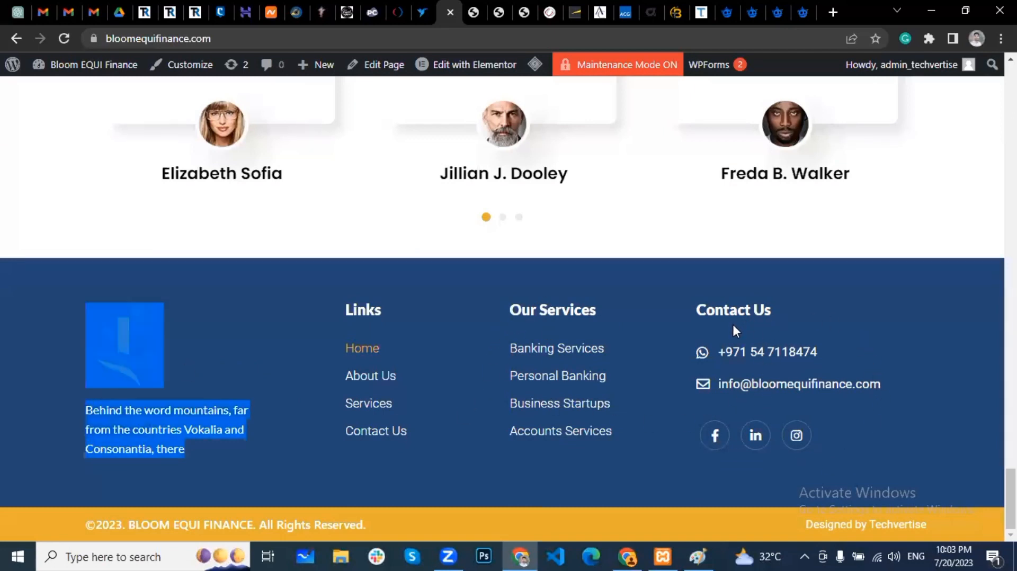
click(908, 351)
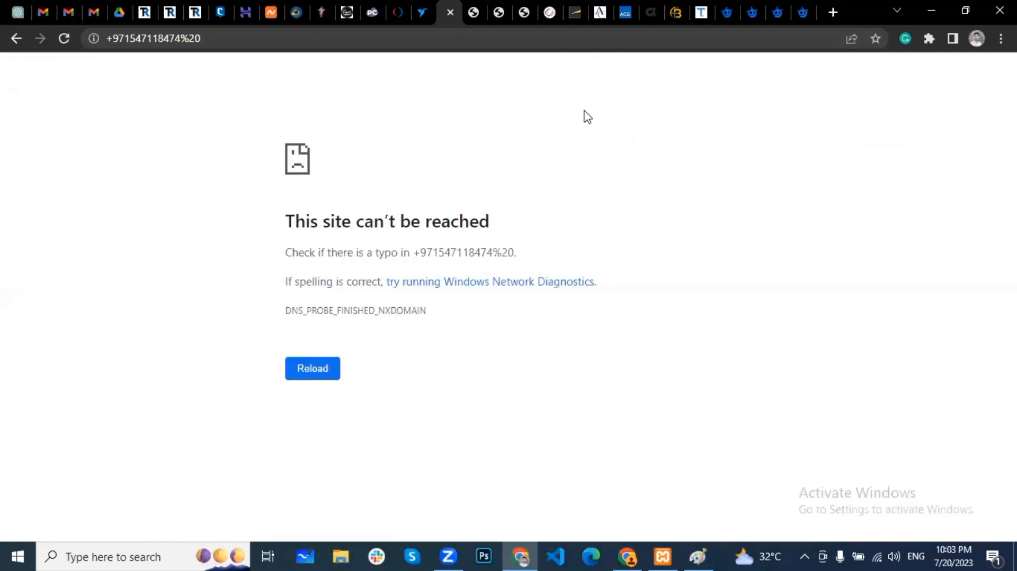
click(17, 37)
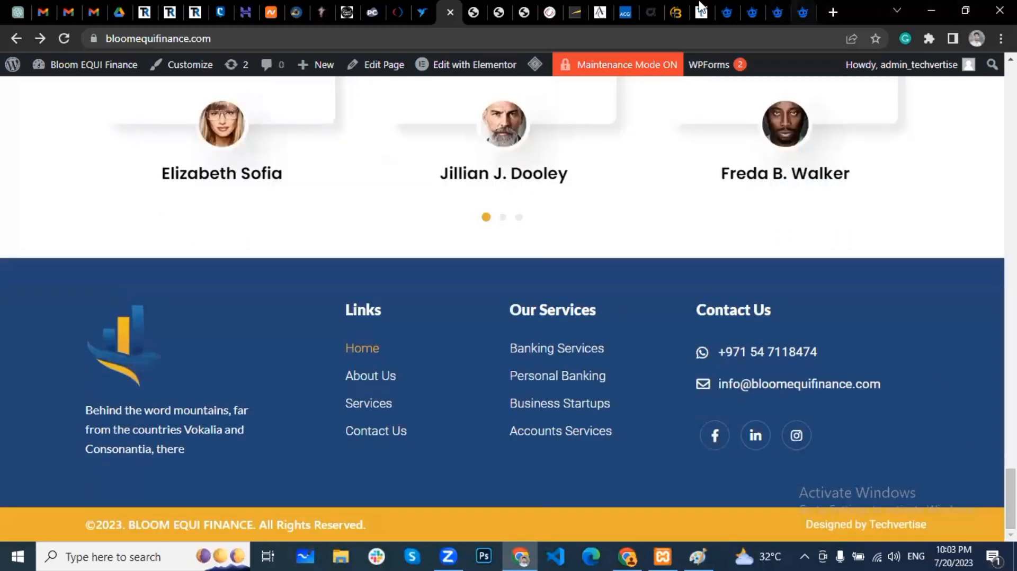
click(942, 10)
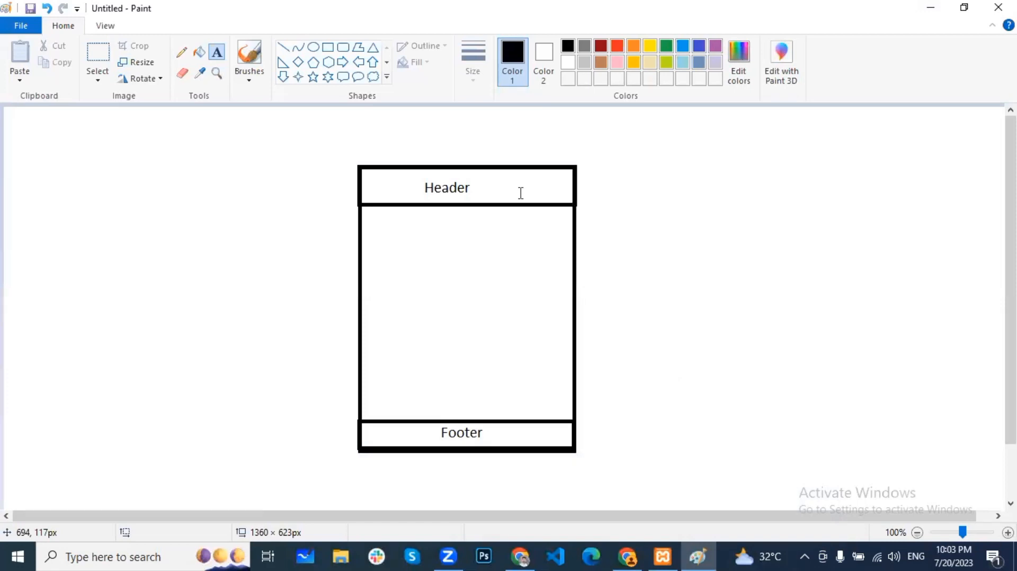
Step: Draw a narrow rectangle down the right side of the body between the Header and Footer bands
click(328, 47)
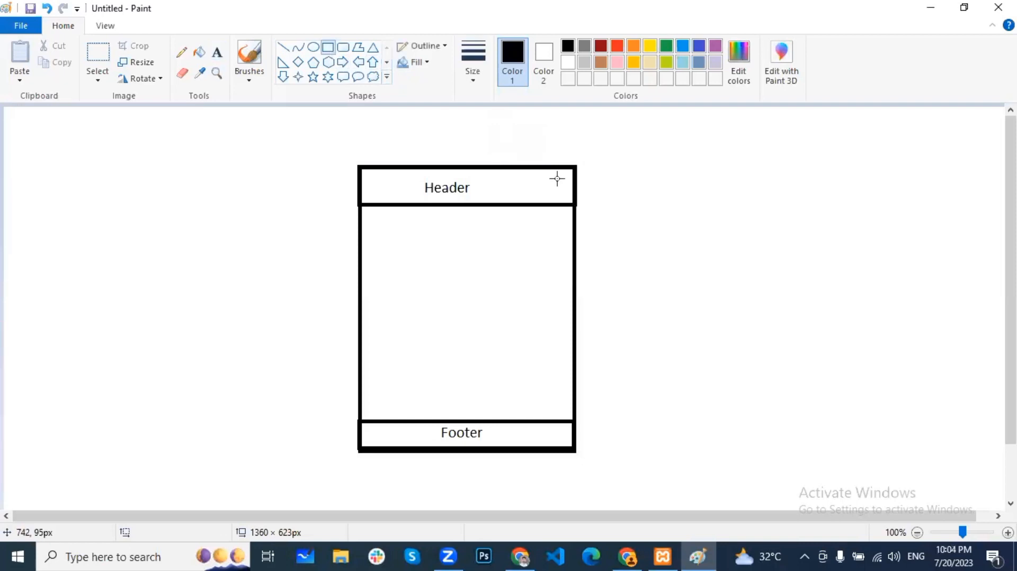
drag(516, 204, 574, 423)
click(674, 333)
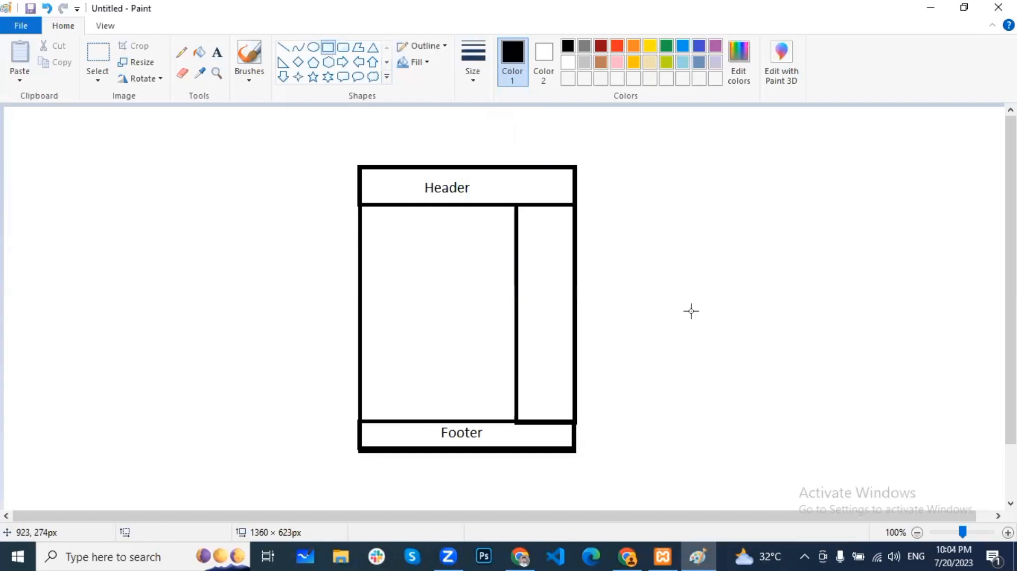
Step: Label the right column 'sidebar'
click(217, 52)
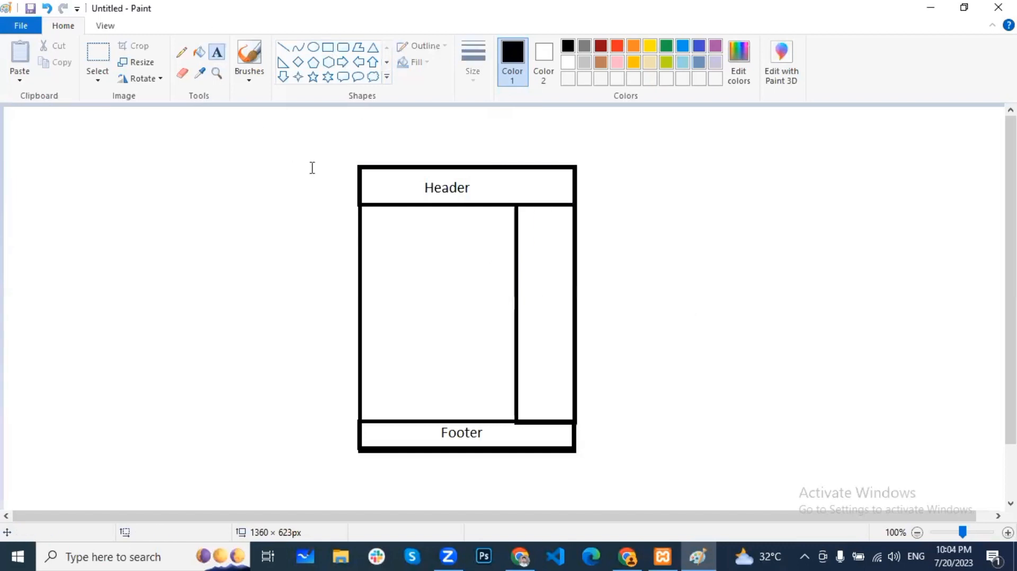
click(529, 308)
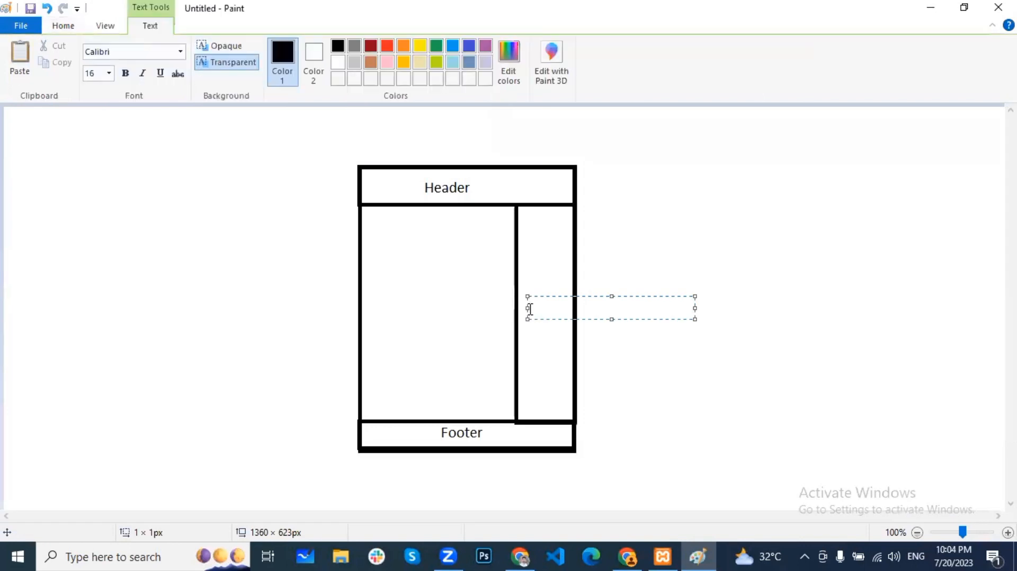
text(sidebar)
drag(524, 306, 522, 309)
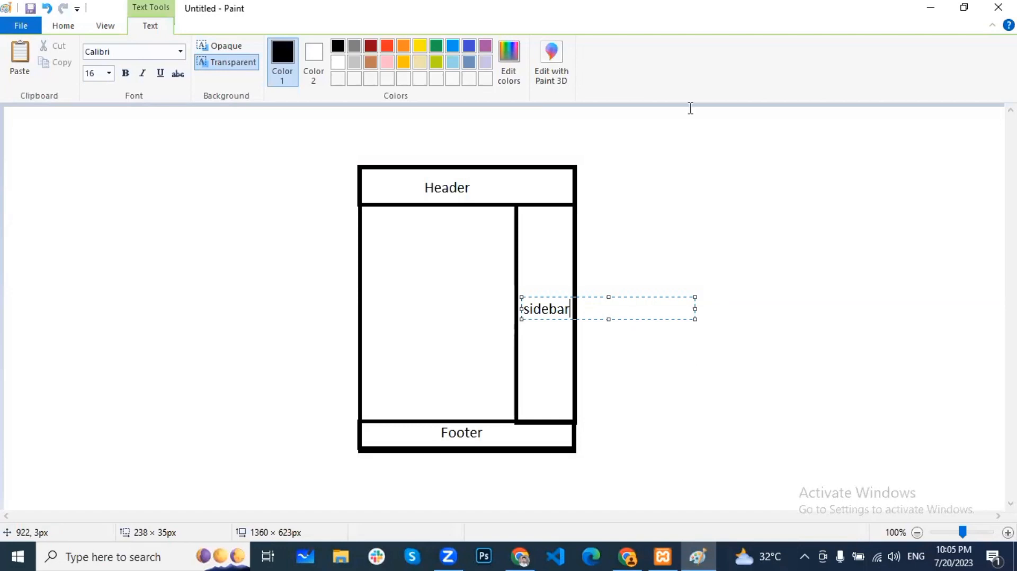
click(699, 220)
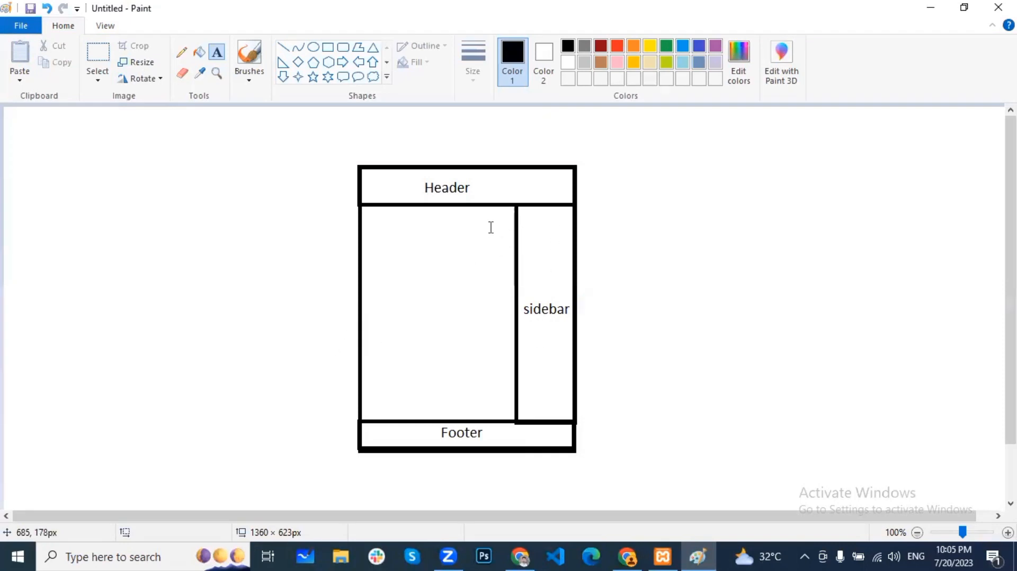
Step: Write 'Content Area/' and 'Page Area' on two lines in the wide left body area
click(396, 286)
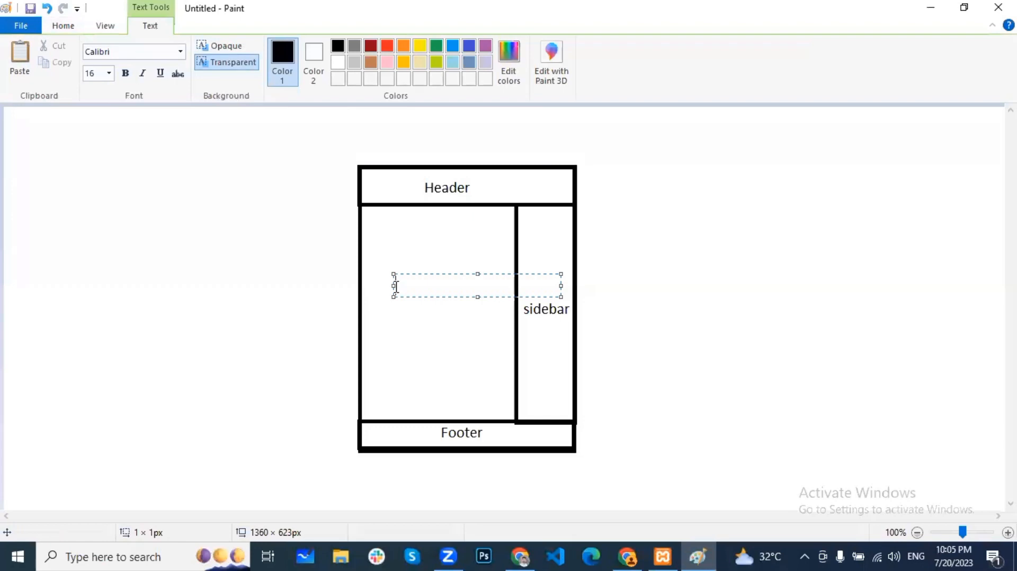
text(Content Area)
key(Return)
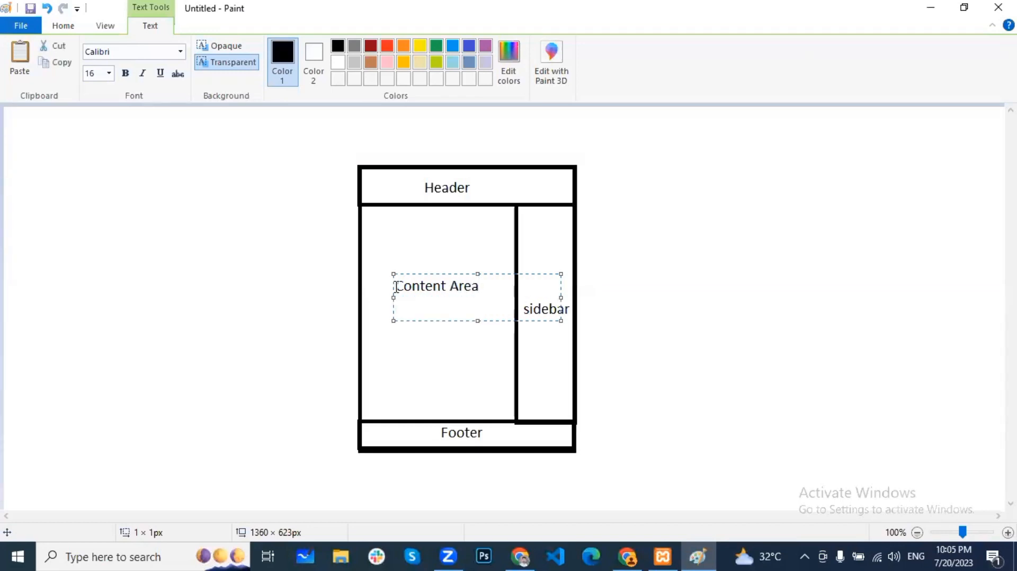
text(Page Area)
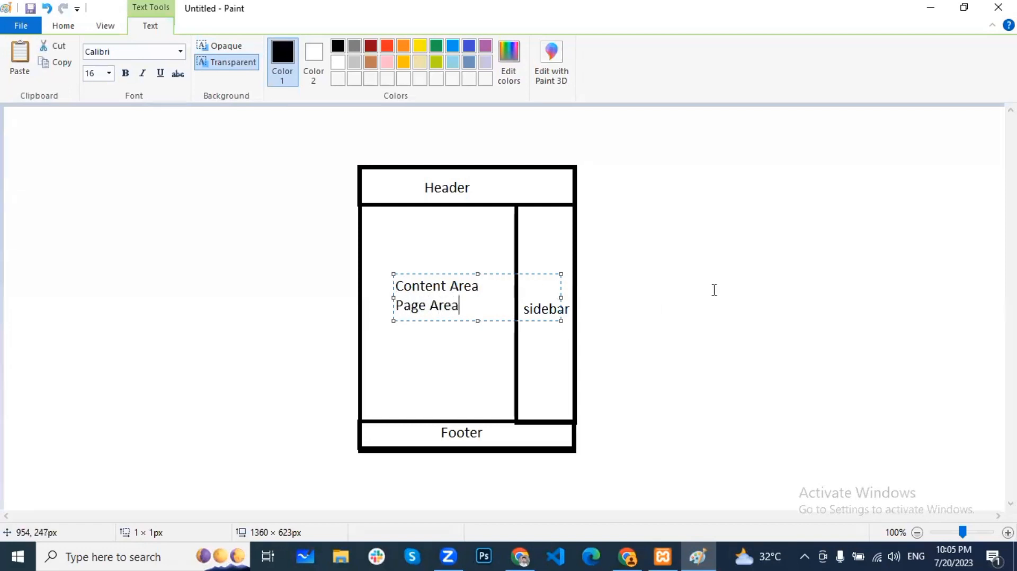
click(484, 287)
text(/)
click(701, 269)
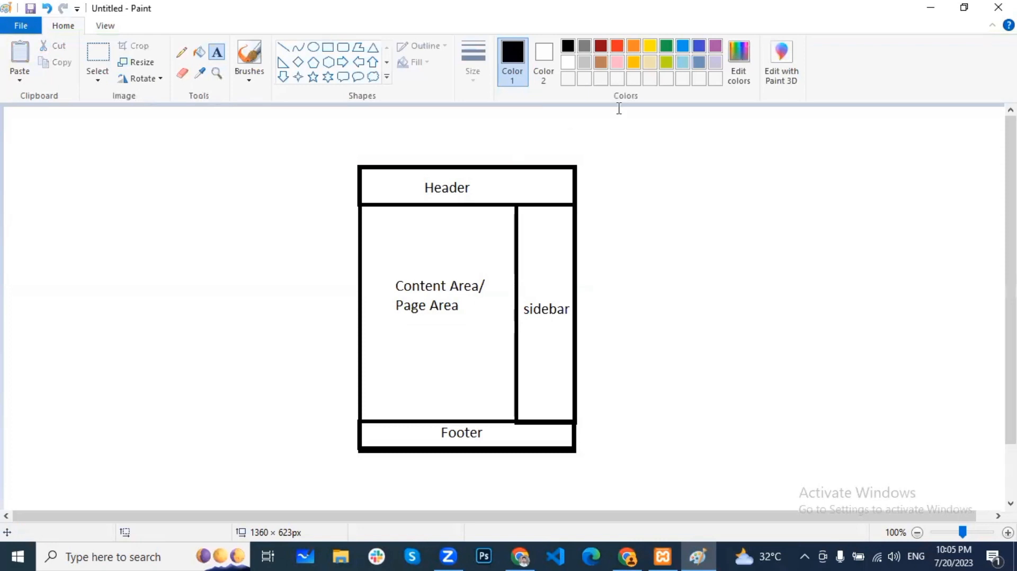
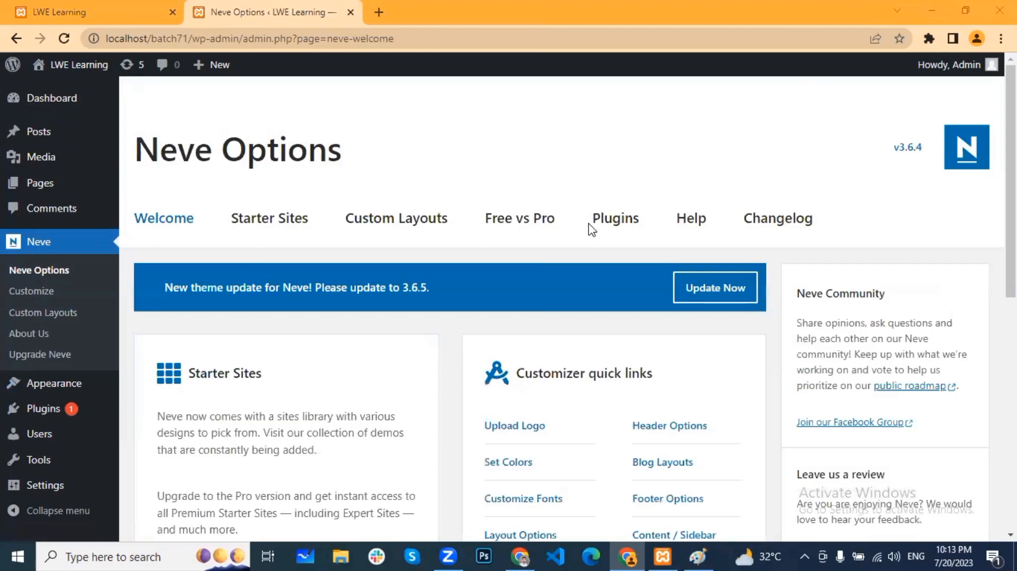
Step: From the Neve options page's Customizer quick links, open Header Options in the Customizer
scroll(644, 315, down, 3)
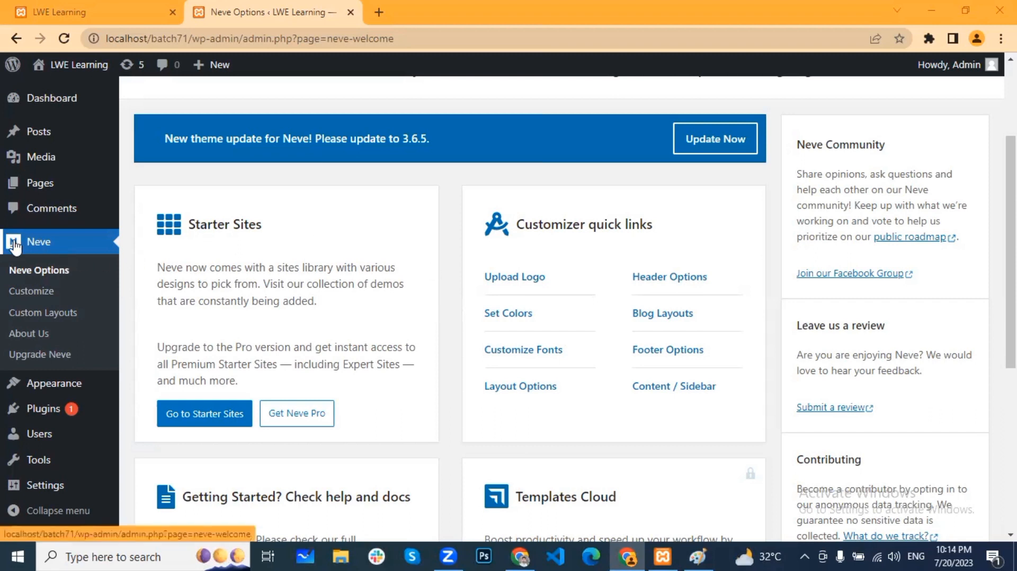
mouse_move(51, 392)
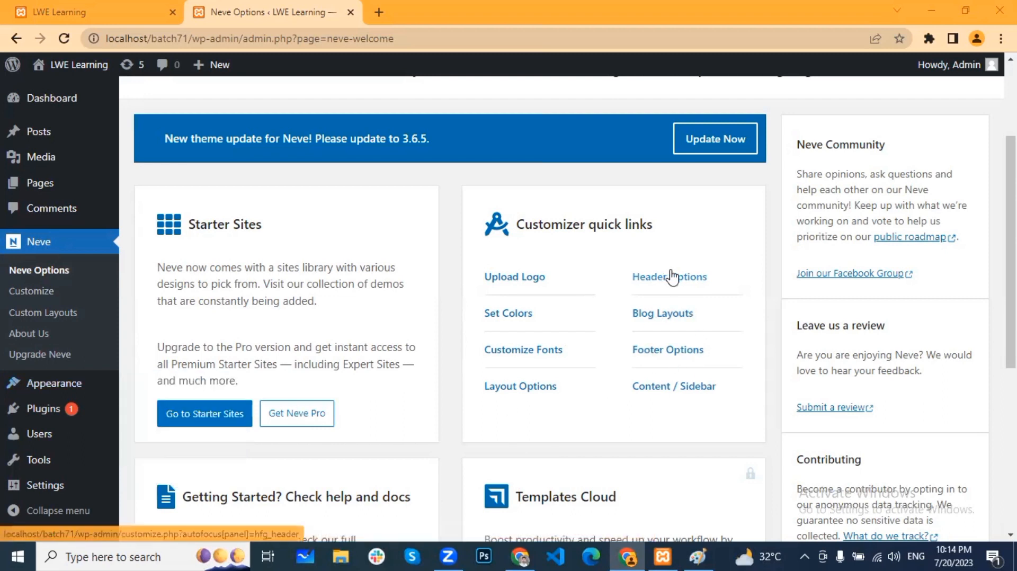
mouse_move(106, 385)
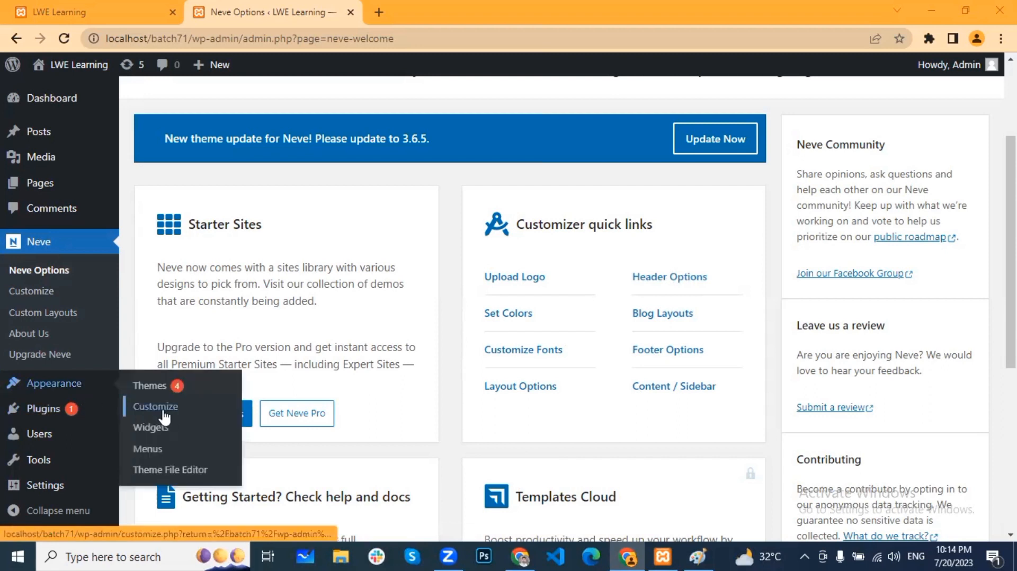
click(686, 278)
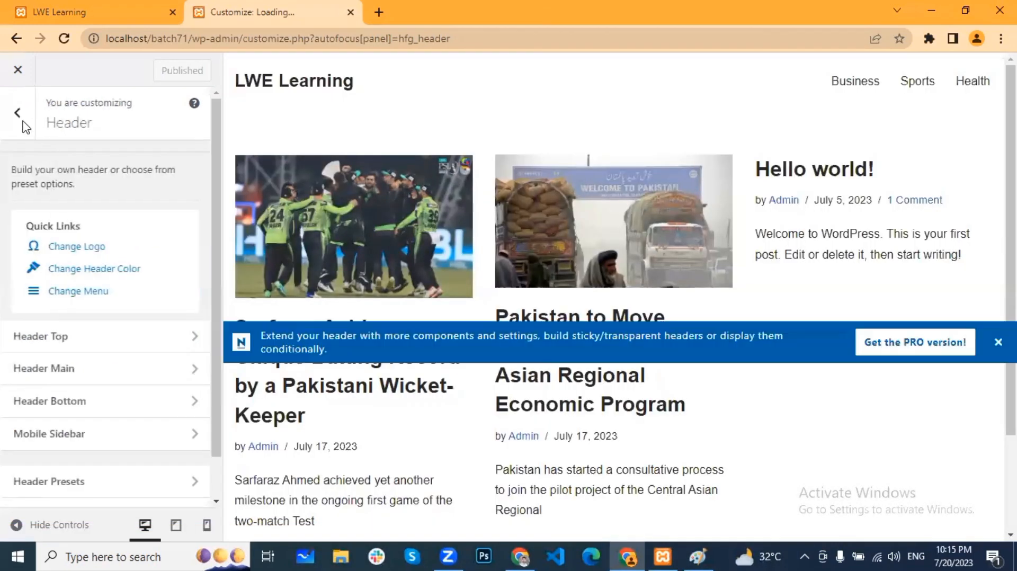
Step: Return to the Customizer section list and reopen Header to show the header builder rows
click(23, 125)
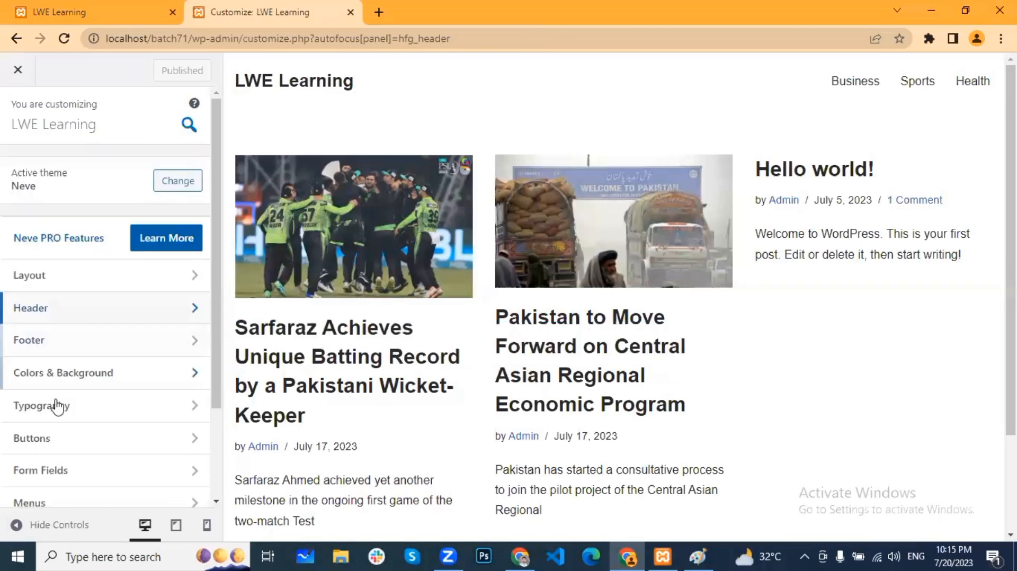
scroll(71, 313, down, 2)
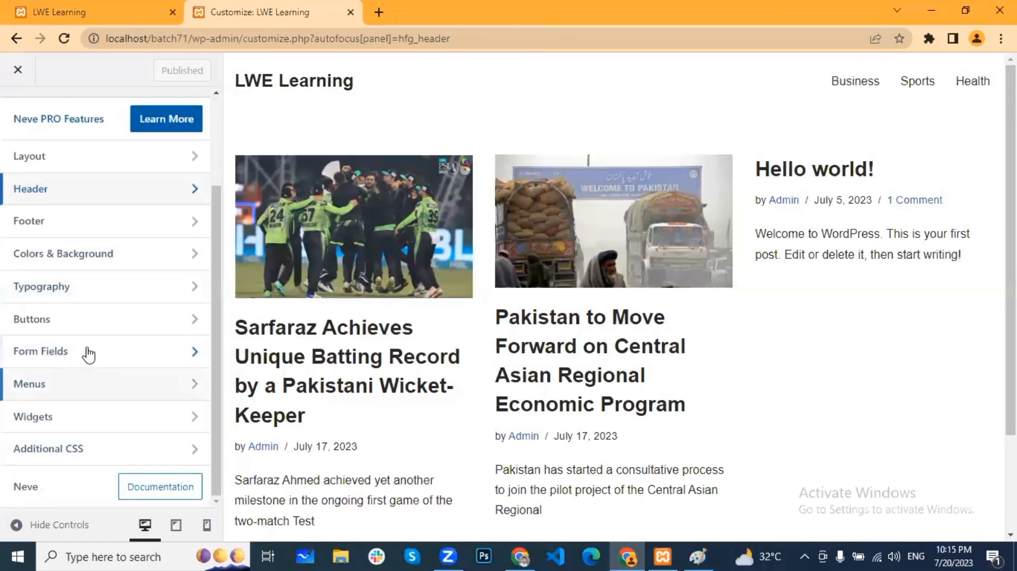
scroll(80, 297, up, 3)
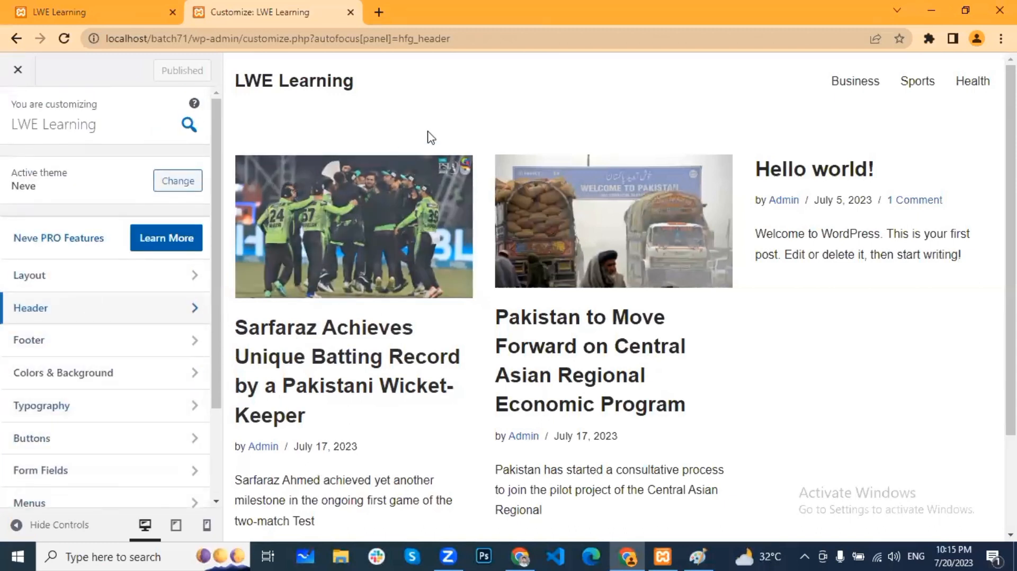
click(28, 316)
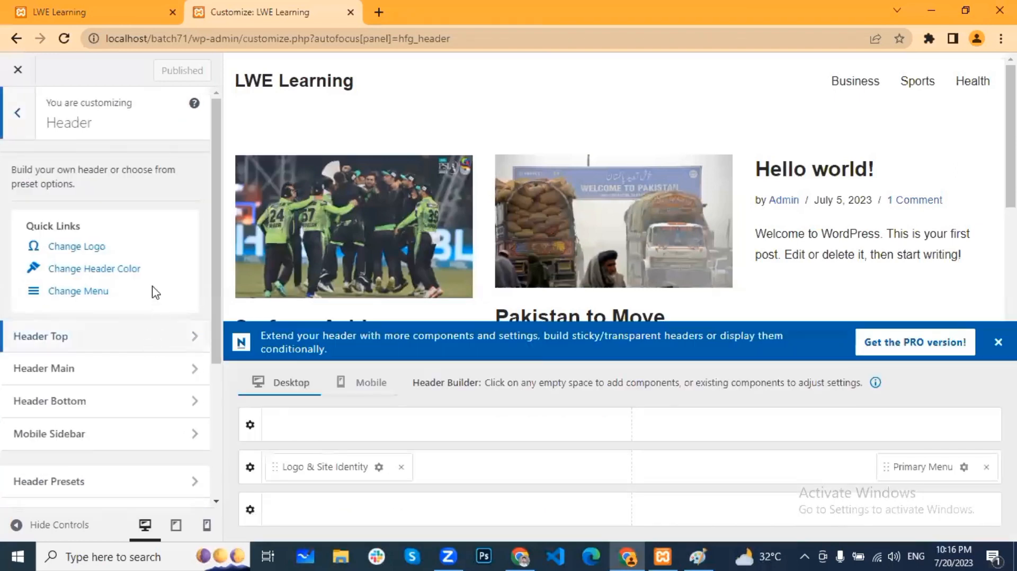
Step: Point out the Quick Links heading, then switch to the Bloom EQUI Finance browser window
drag(25, 228, 116, 237)
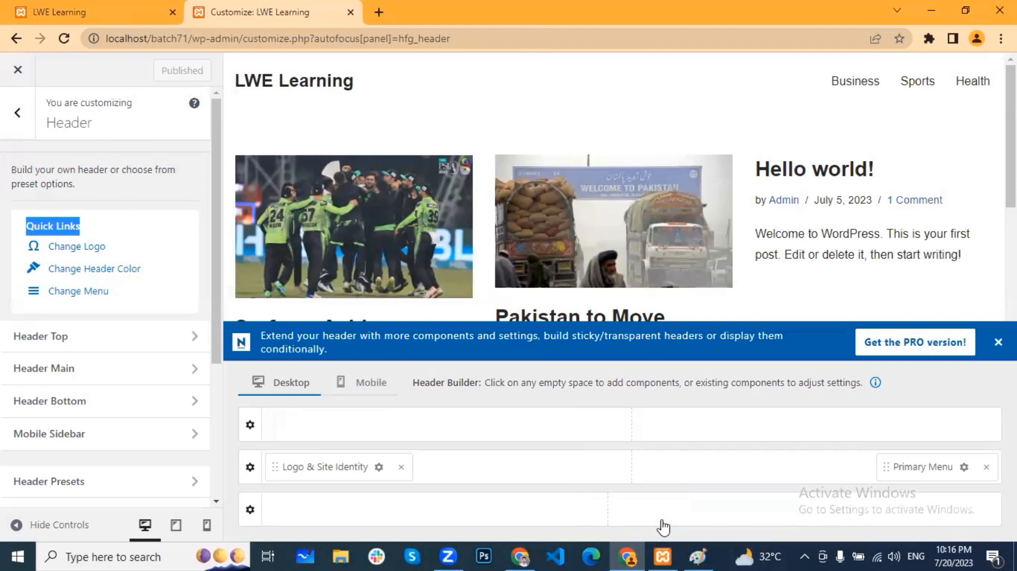
click(524, 555)
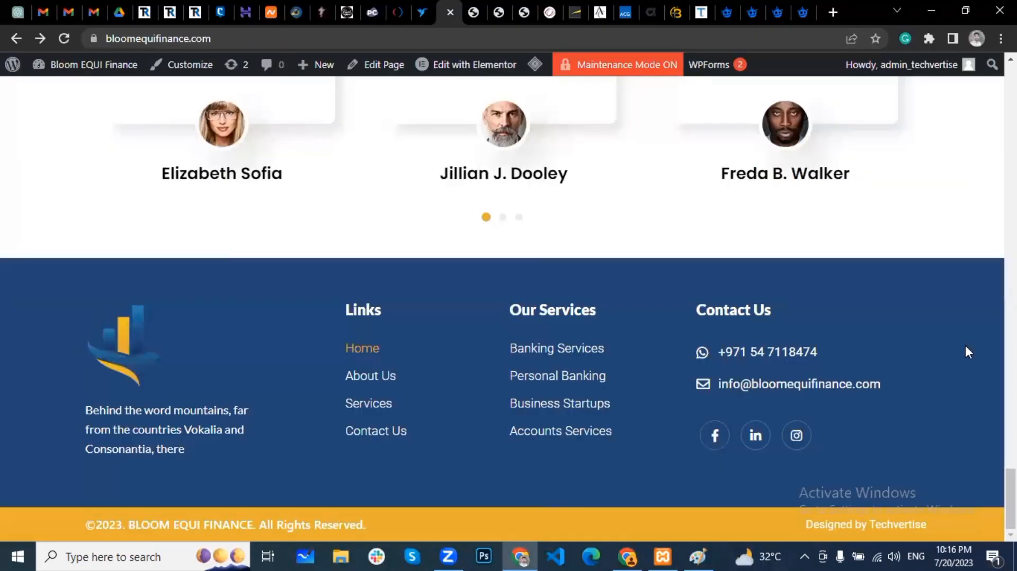
Step: Reload bloomequifinance.com to view its header, then minimize it to return to the Customizer
key(F5)
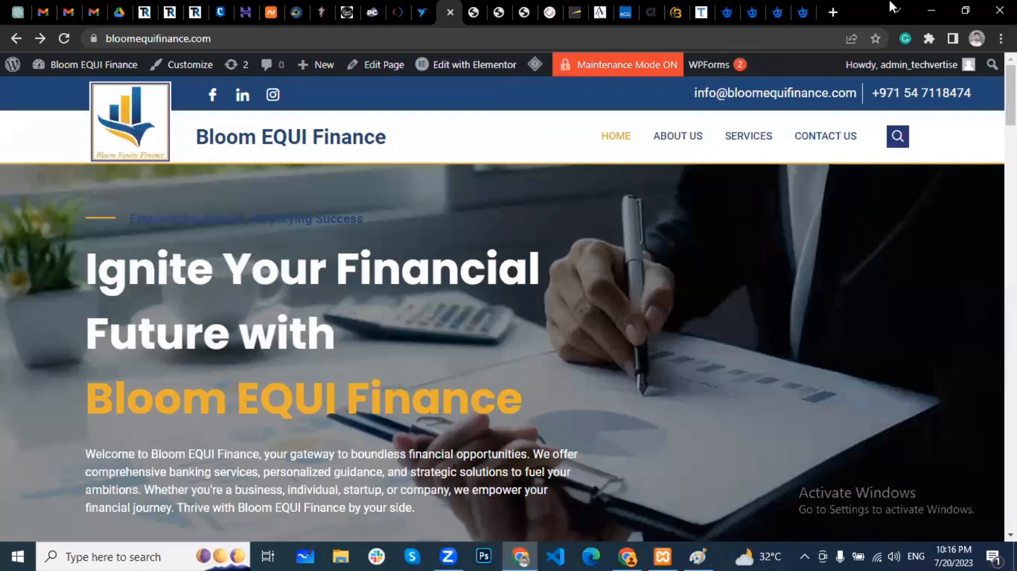
click(929, 8)
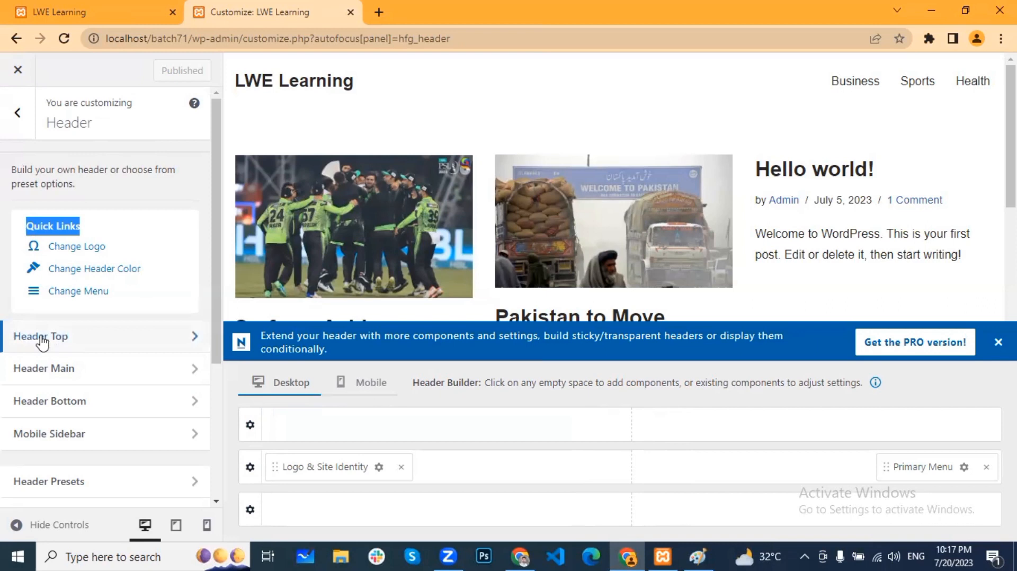
Step: Review the Header Main, Header Top and Header Bottom row settings, ending back on Header Main
click(77, 372)
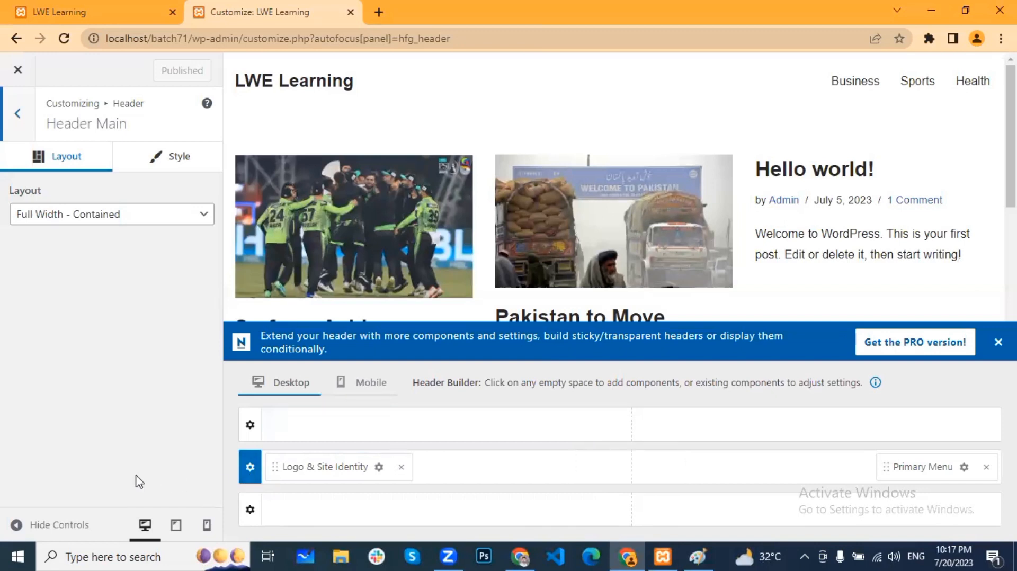
drag(132, 125, 48, 123)
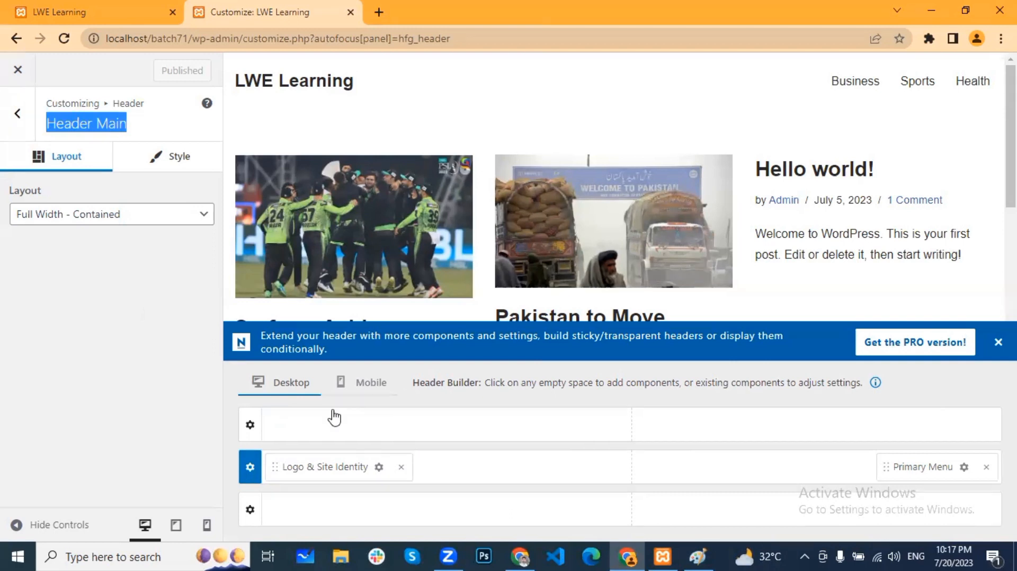
click(250, 425)
drag(127, 126, 46, 123)
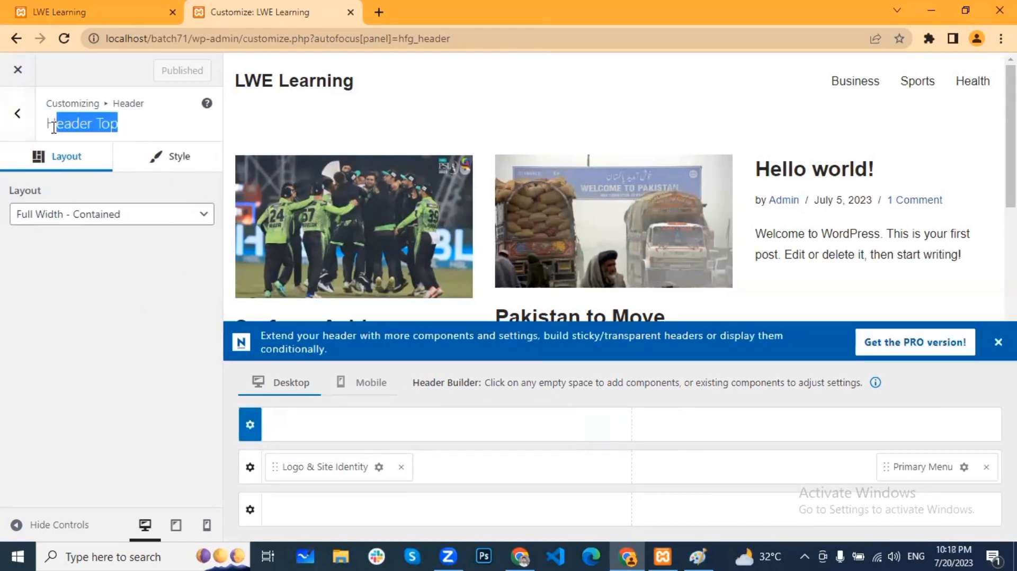
click(250, 510)
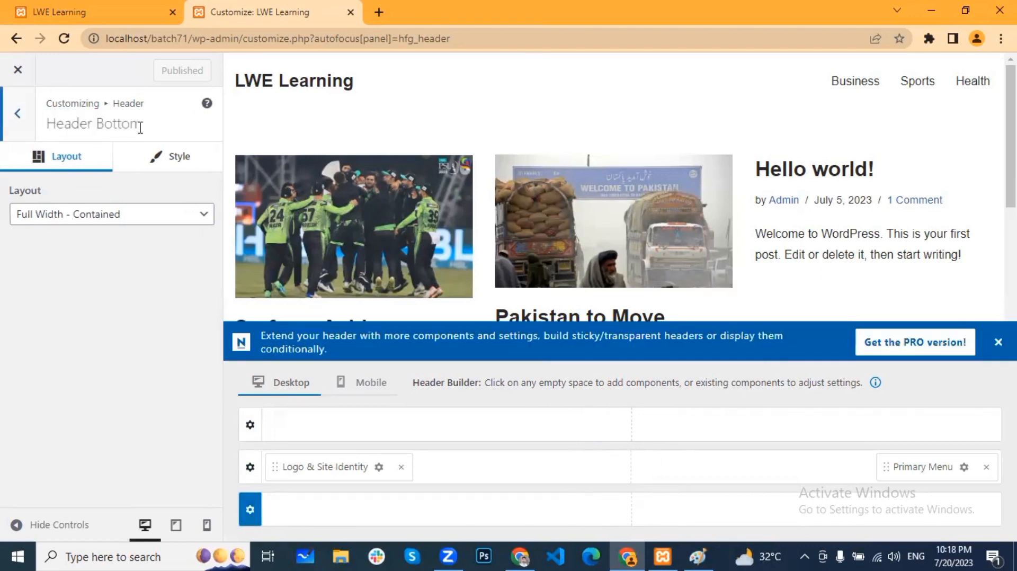
drag(142, 124, 49, 120)
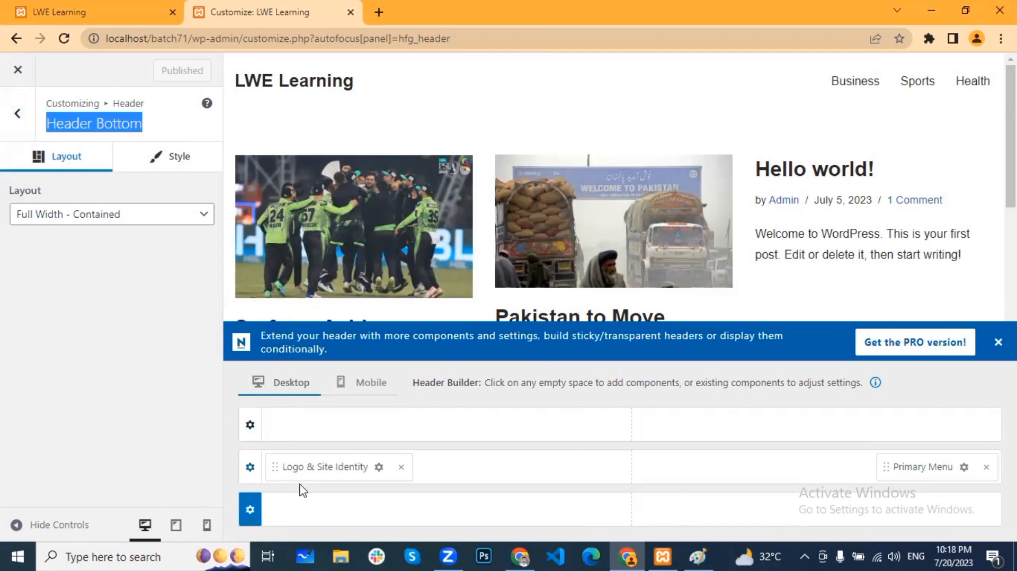
click(250, 468)
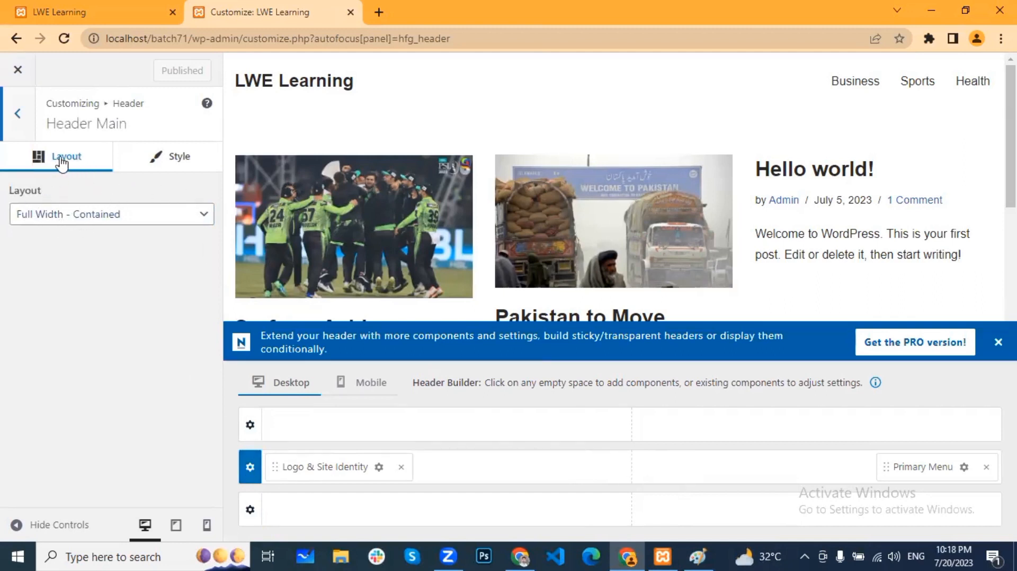
Step: Inspect the Header Main layout options unchanged, then view the live LWE Learning homepage
click(152, 222)
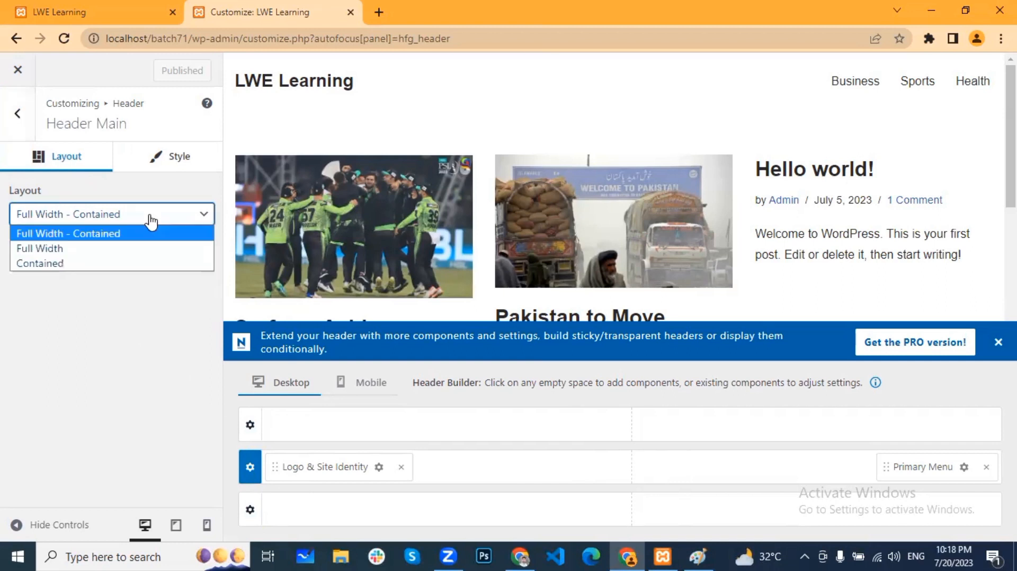
click(151, 222)
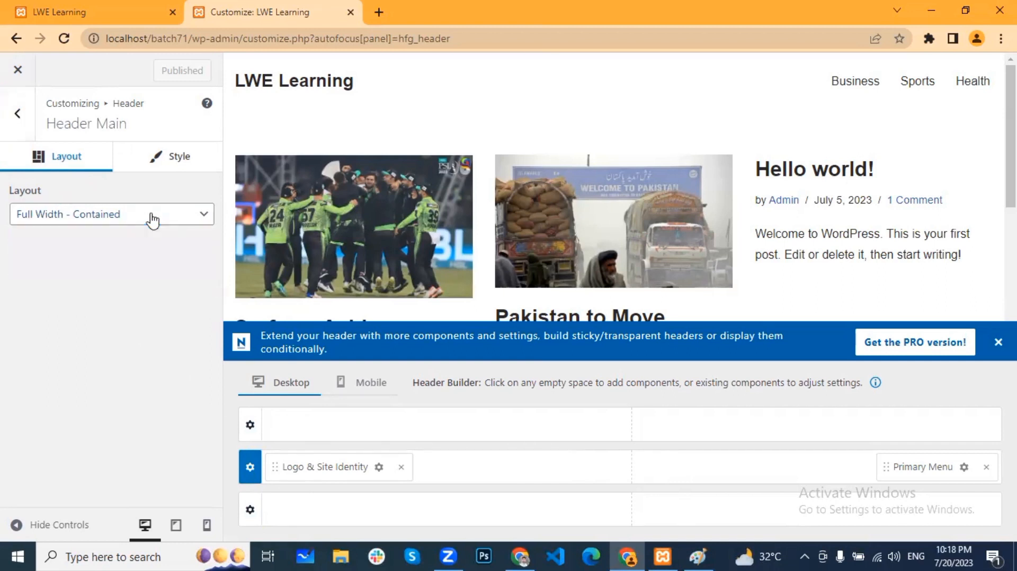
click(69, 7)
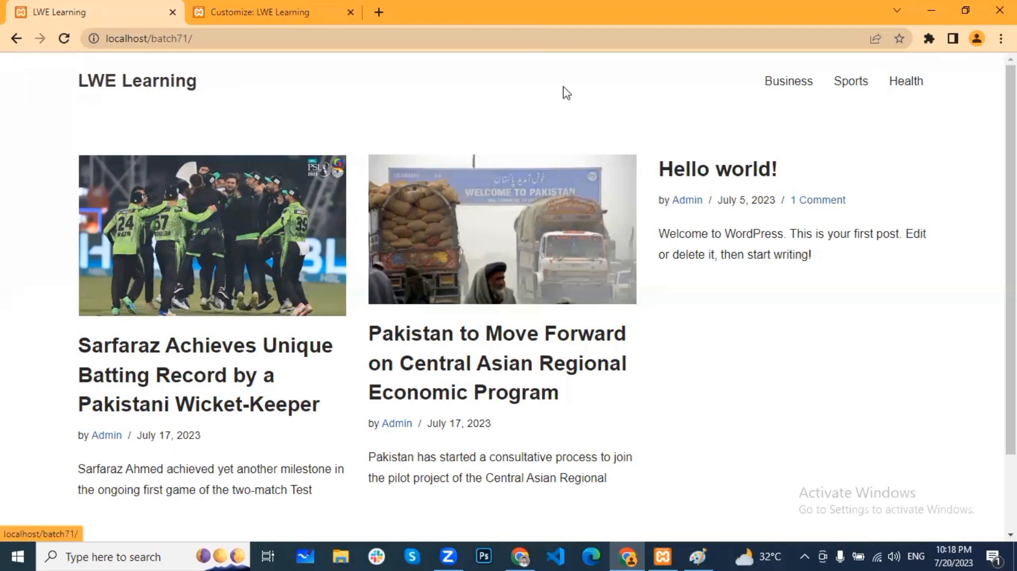
Step: Set the Header Main row layout to Full Width, publish, and reload the live homepage to check it
click(271, 14)
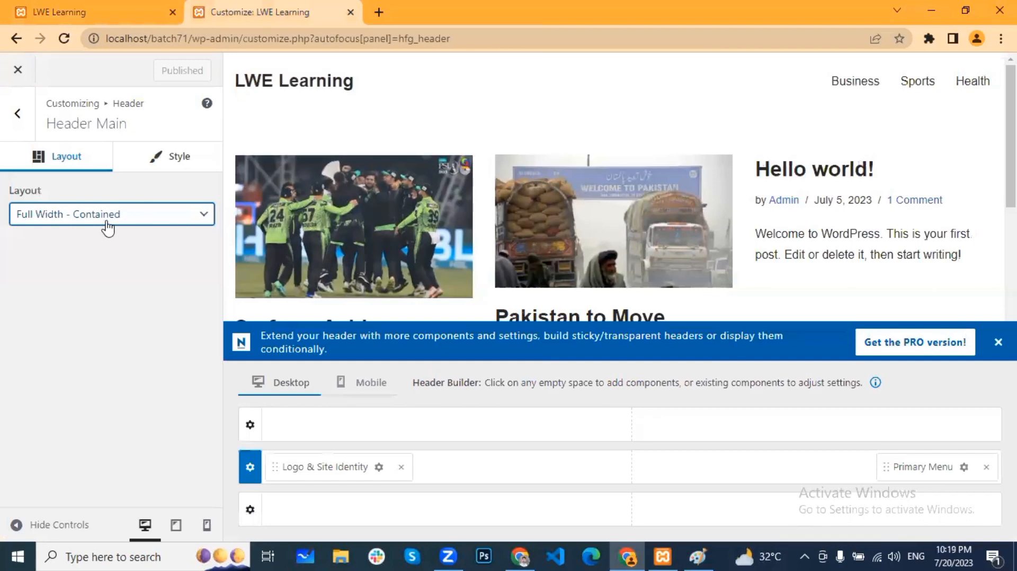
click(148, 217)
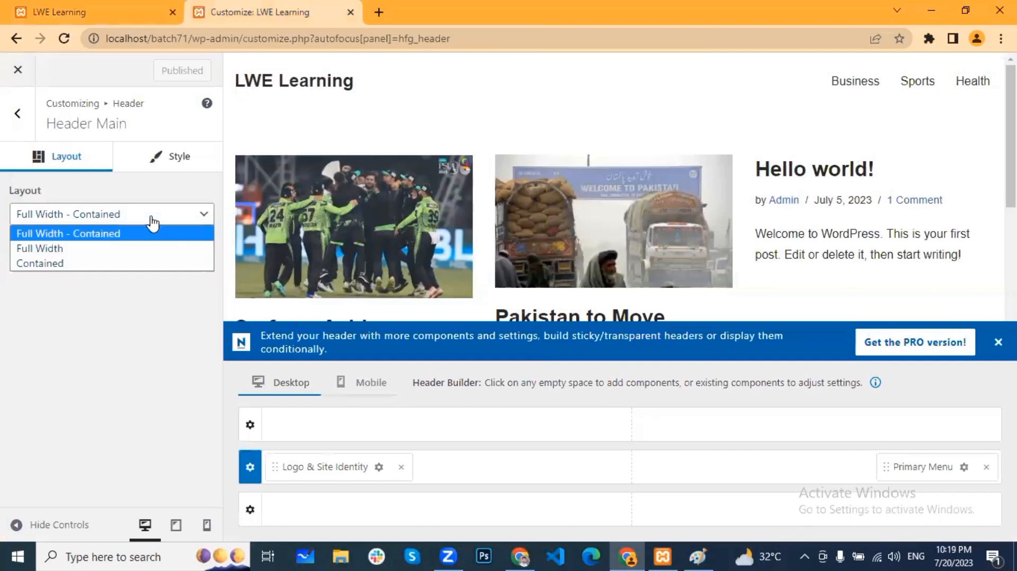
click(92, 253)
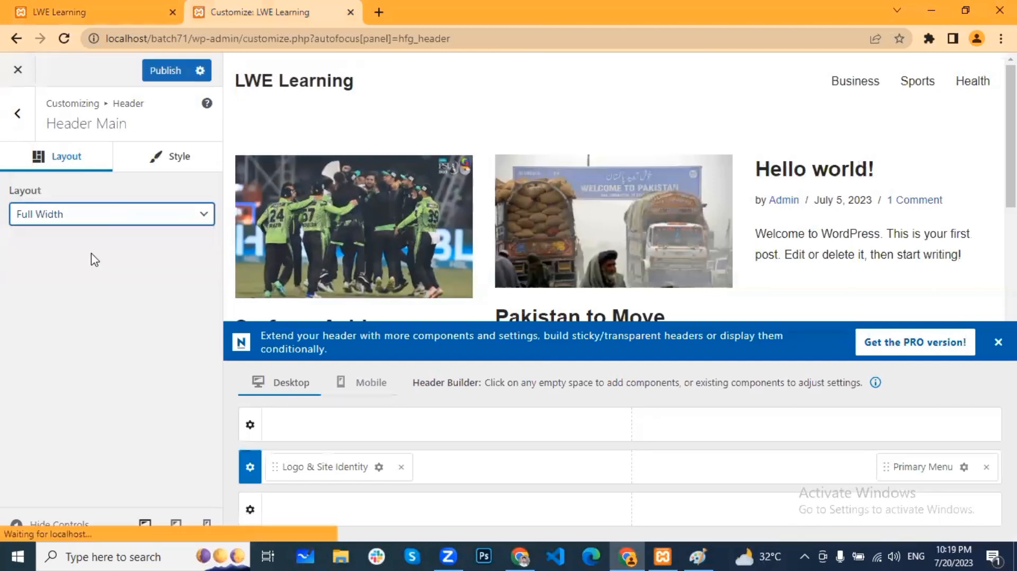
click(165, 71)
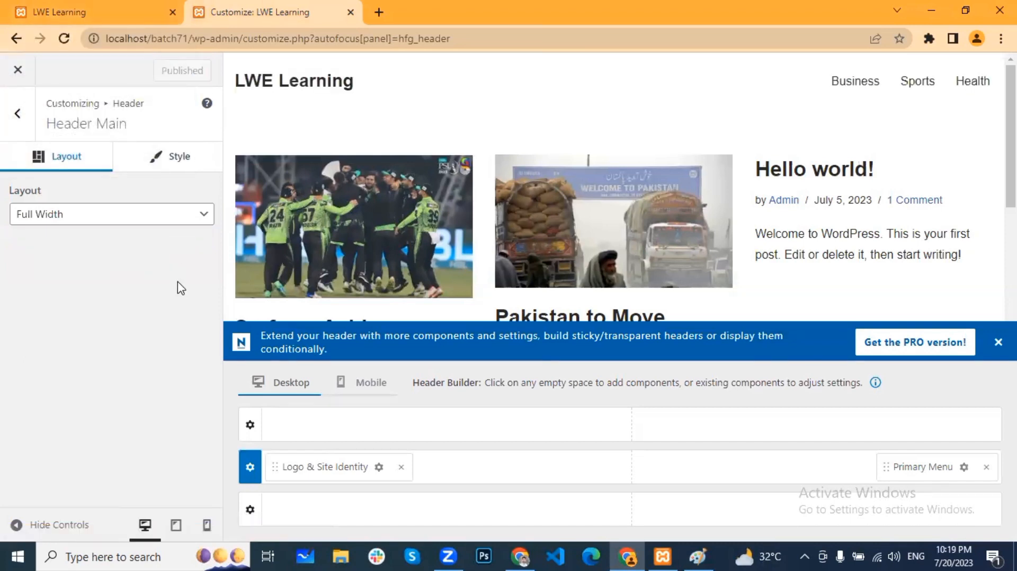
click(114, 6)
click(64, 38)
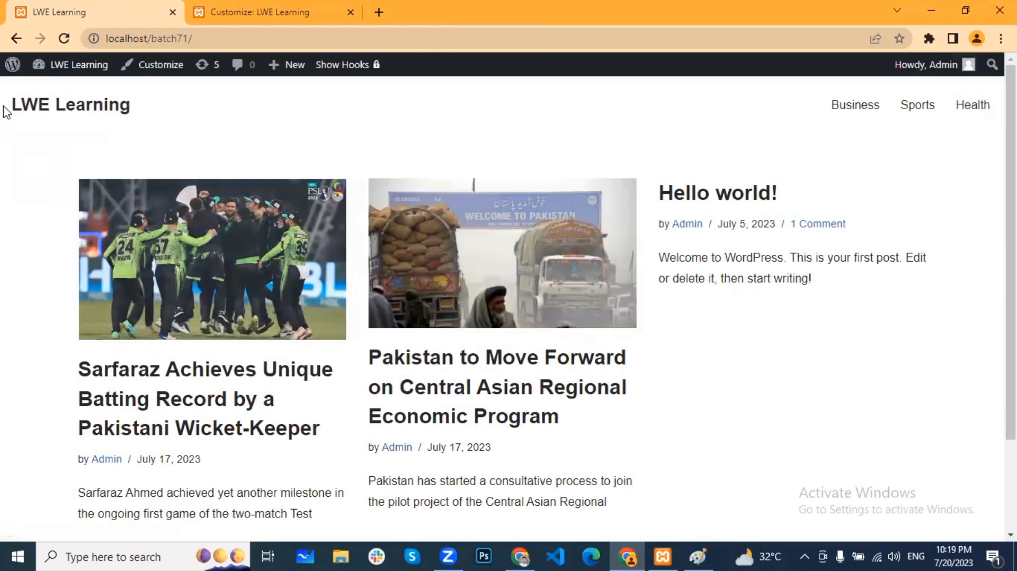
click(281, 9)
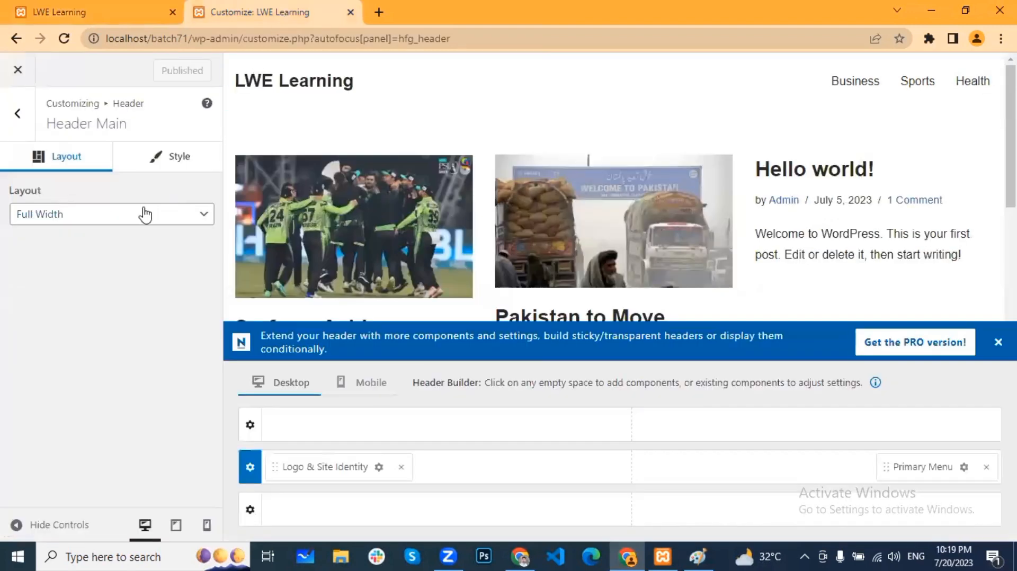
Step: Change the Header Main layout to Full Width - Contained, publish, and check the reloaded front page
click(145, 214)
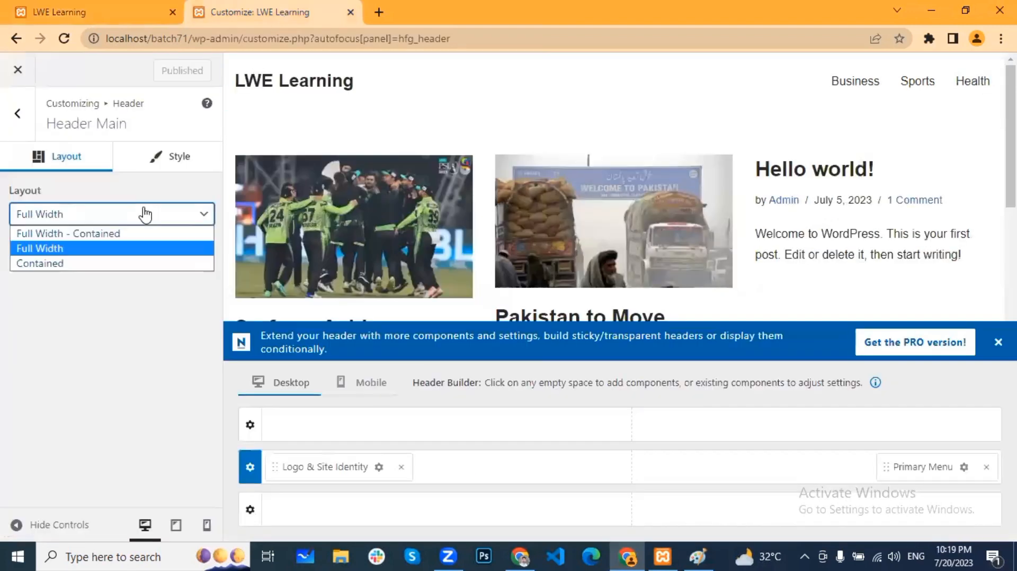
click(122, 236)
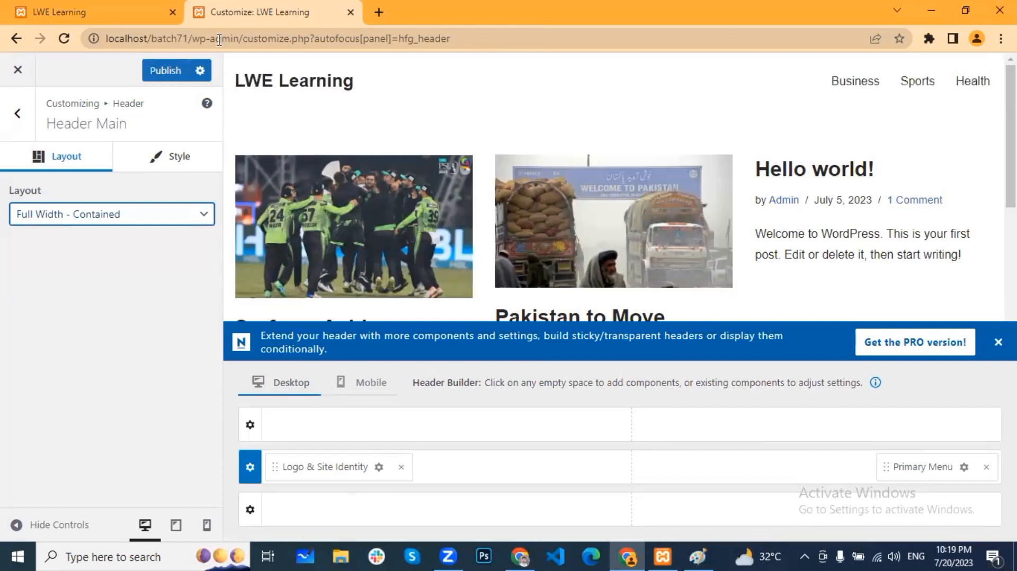
click(167, 78)
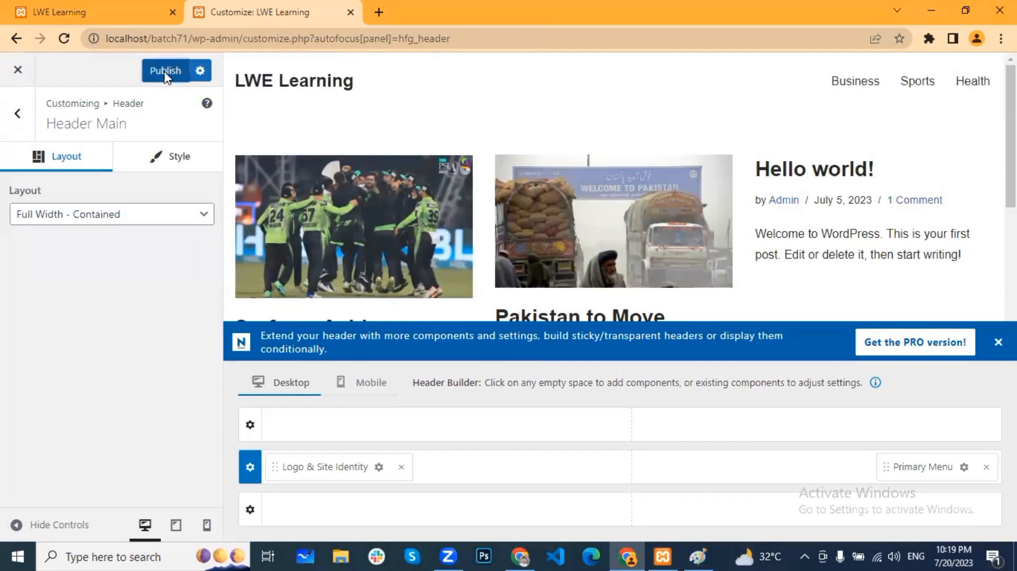
click(127, 13)
click(271, 7)
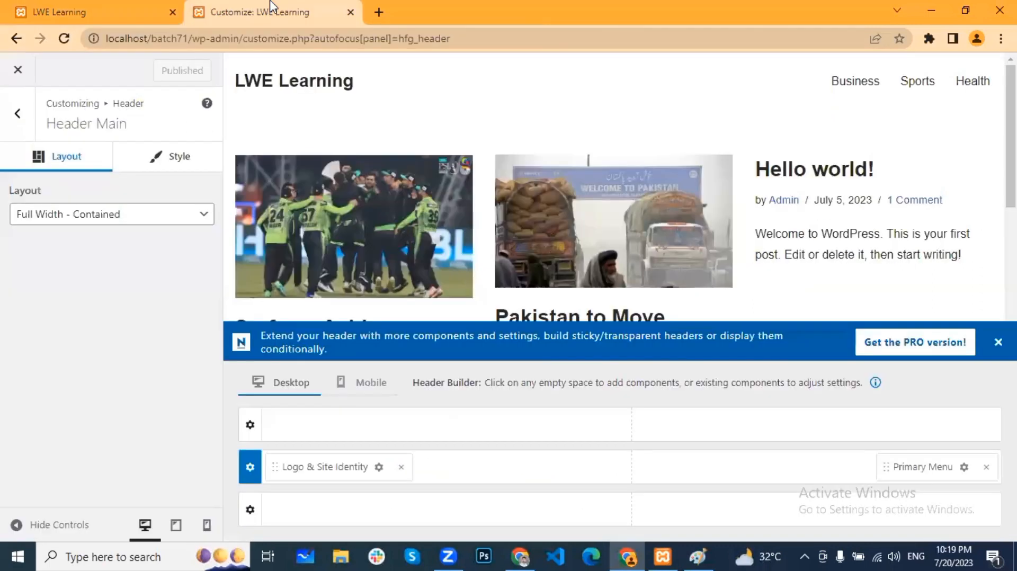
click(94, 11)
click(64, 38)
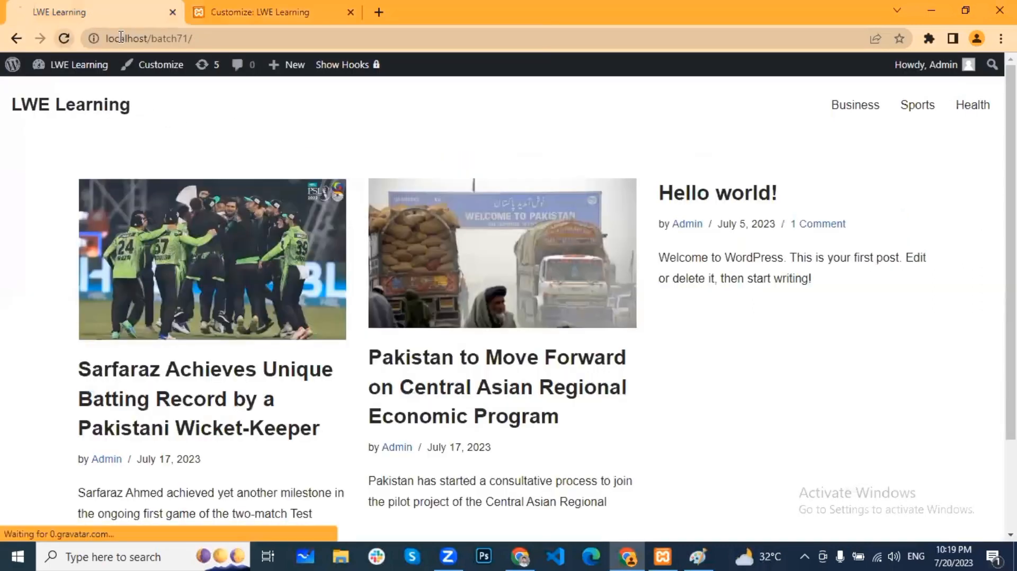
click(294, 9)
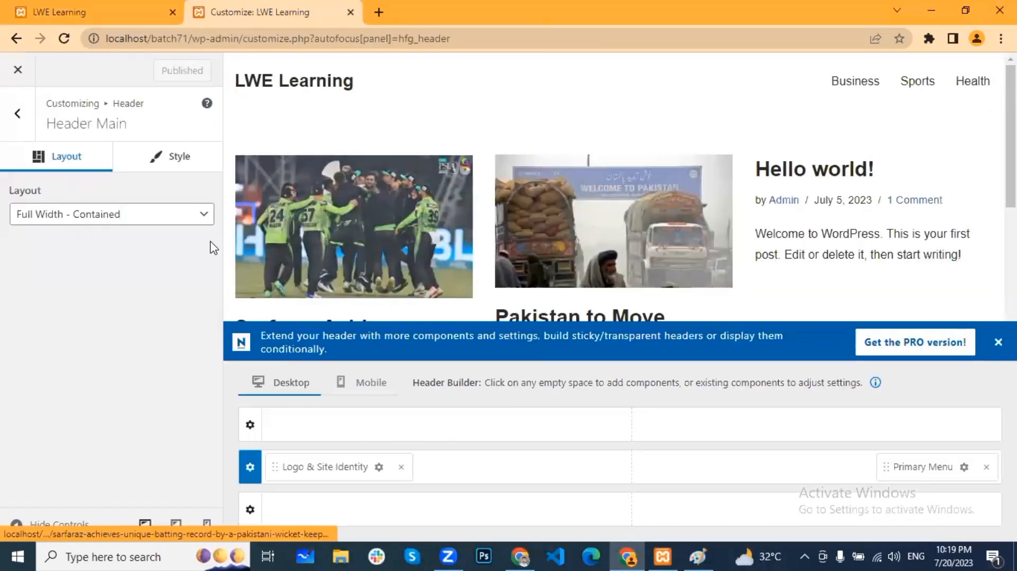
Step: In Header Main's Style settings, set the row background colour to light blue #84C7E0
click(166, 162)
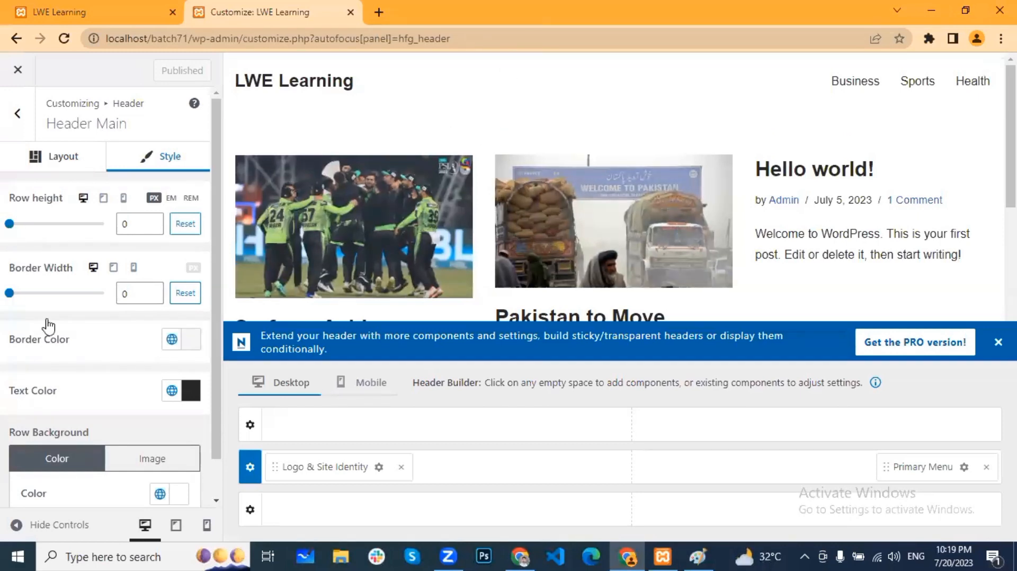
scroll(80, 293, down, 1)
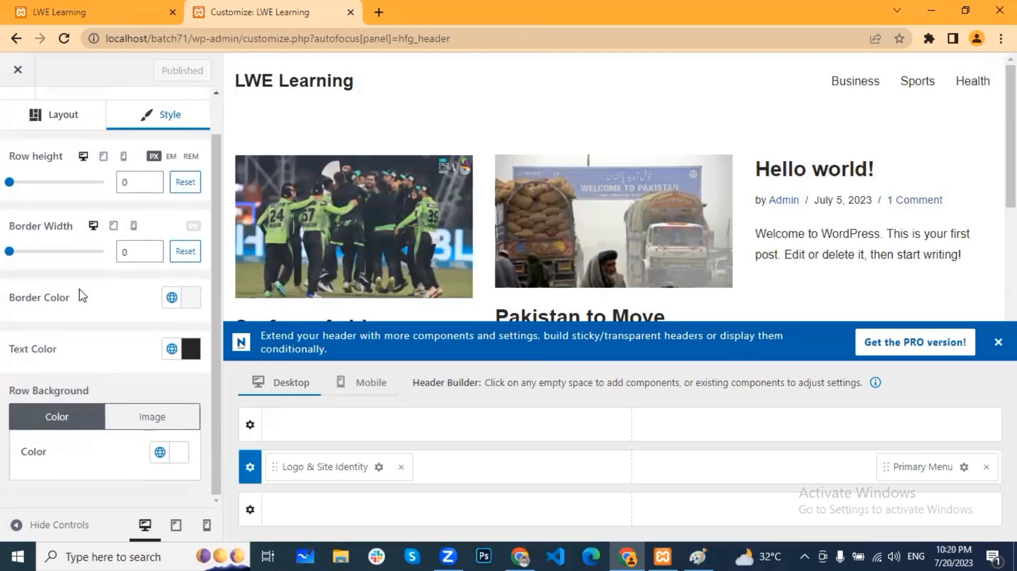
drag(92, 391, 7, 392)
click(13, 391)
click(180, 459)
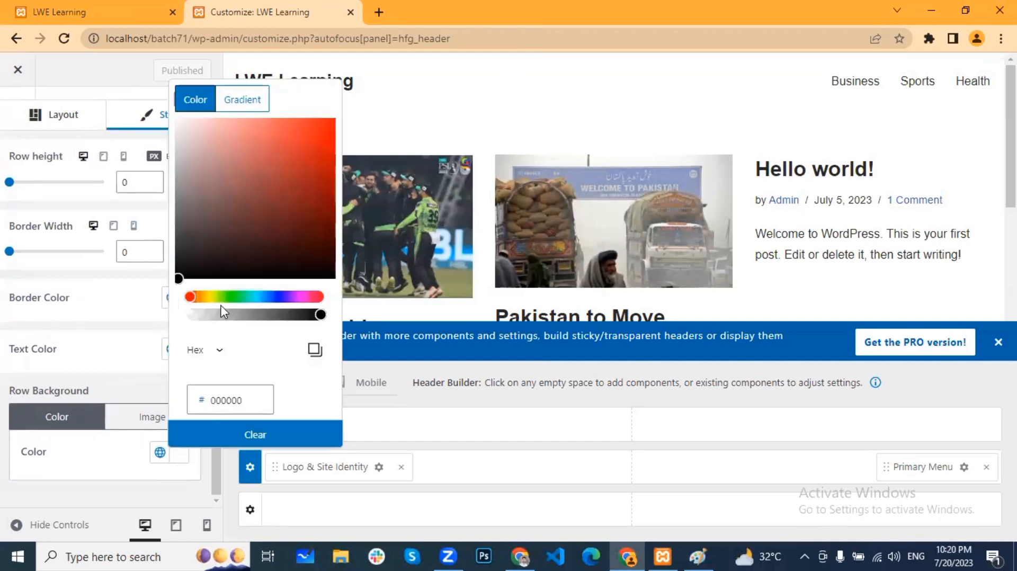
drag(190, 297, 273, 300)
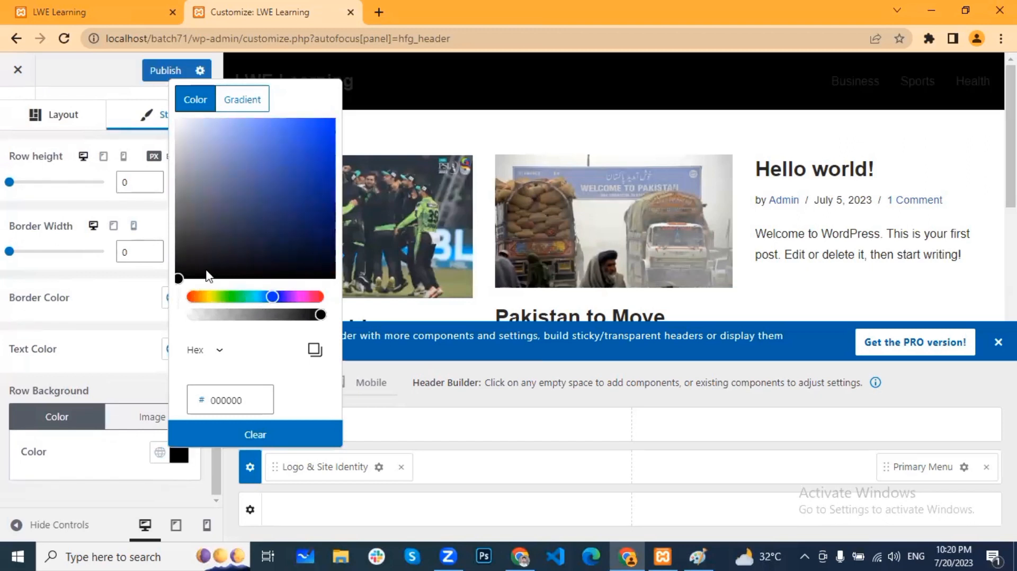
mouse_move(180, 279)
mouse_down()
mouse_move(273, 196)
mouse_move(241, 137)
mouse_up()
drag(261, 297, 262, 299)
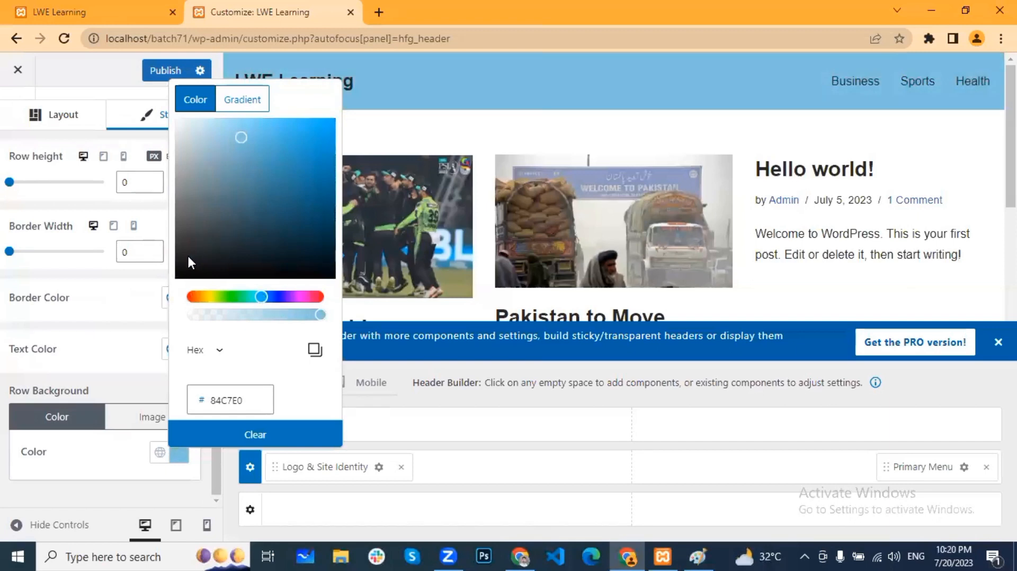
click(1, 419)
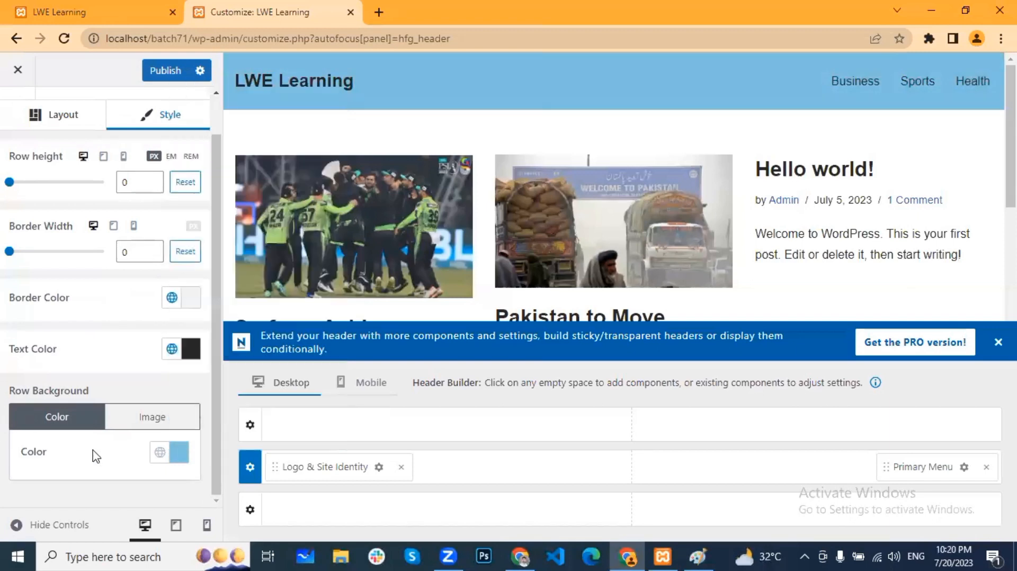
Step: Keep a solid colour row background and set the header text to the white Site Background global colour
click(163, 424)
scroll(159, 466, down, 4)
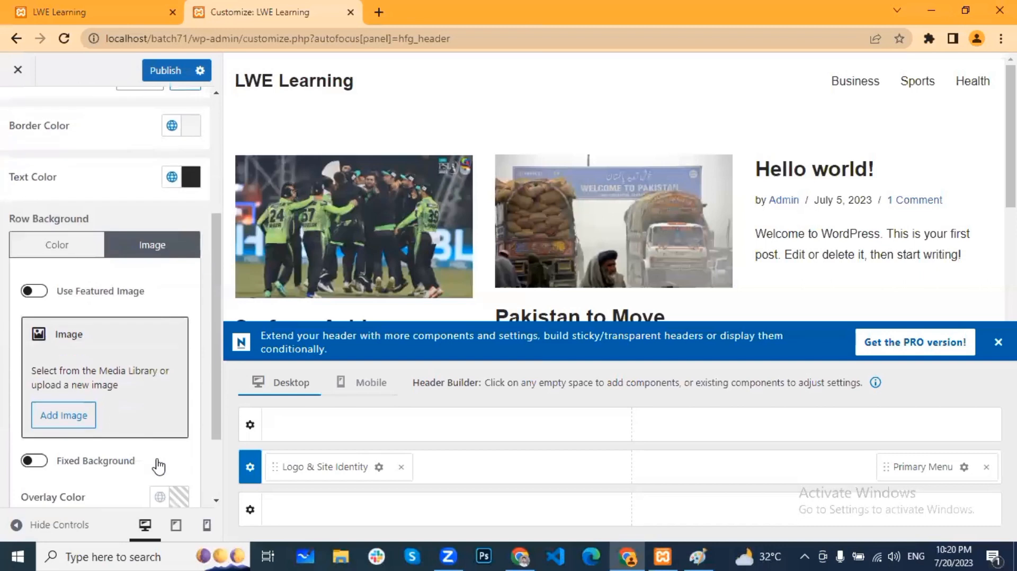
scroll(106, 314, up, 2)
scroll(106, 314, up, 2)
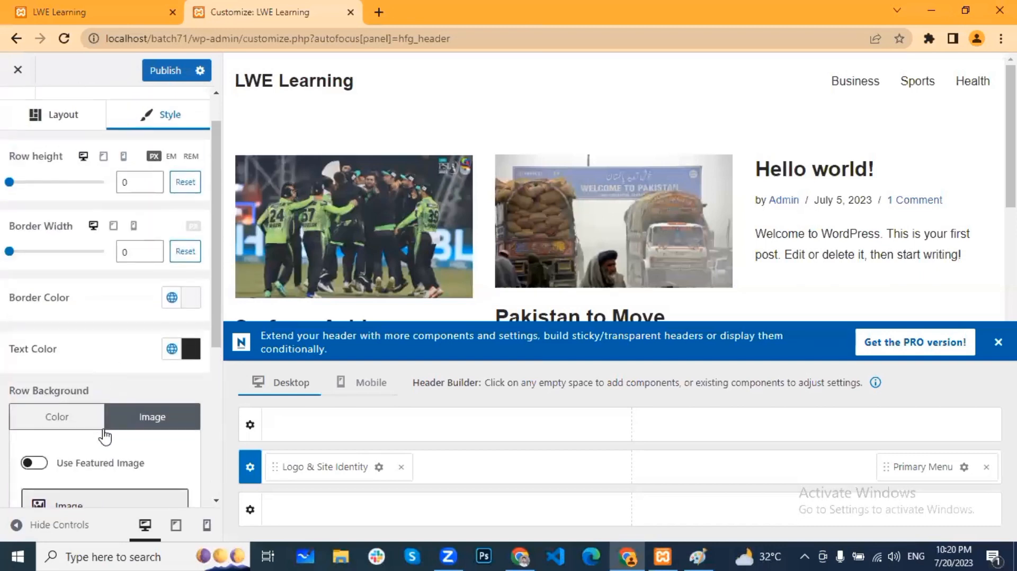
click(75, 420)
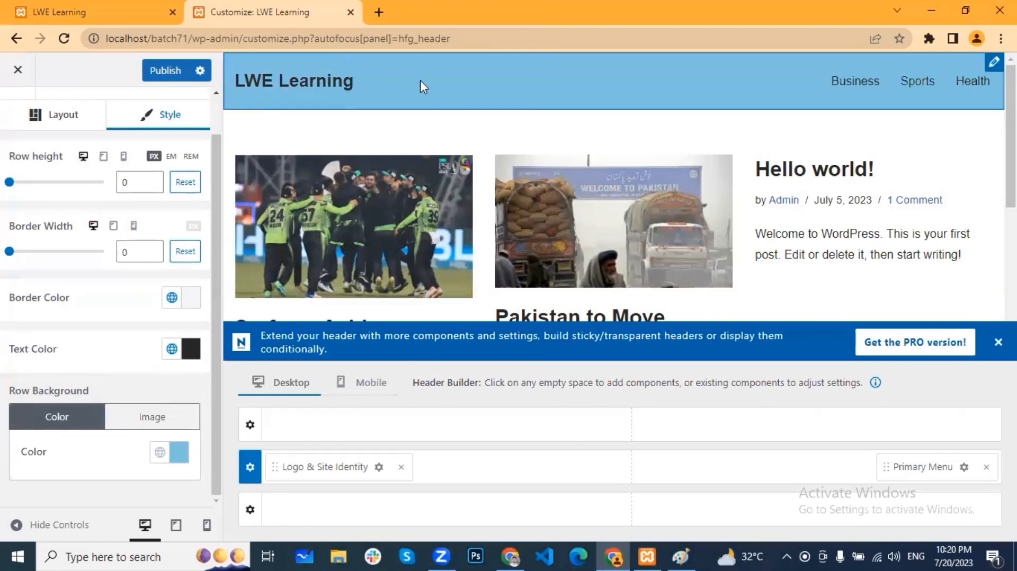
click(172, 350)
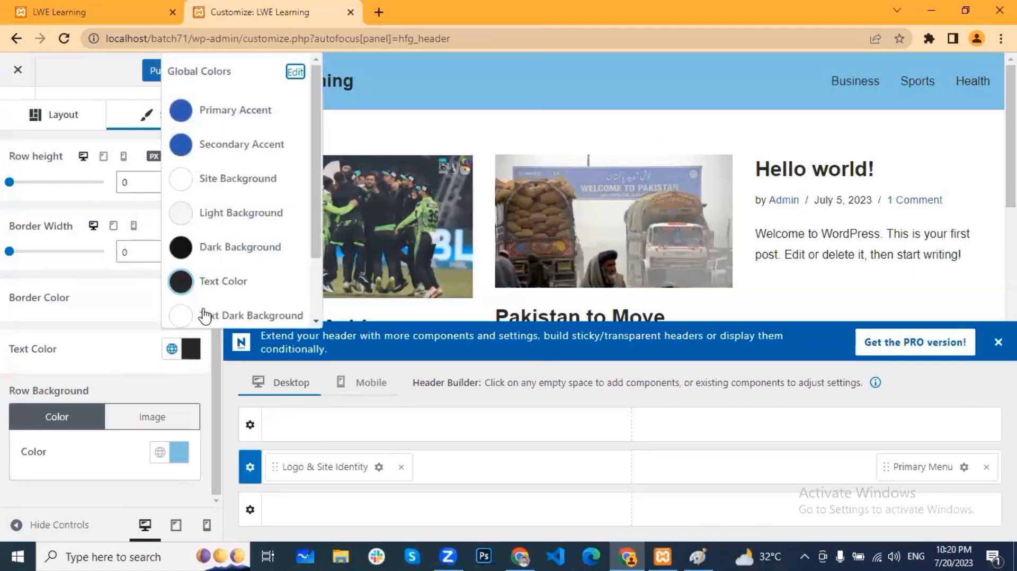
scroll(205, 316, down, 2)
click(249, 104)
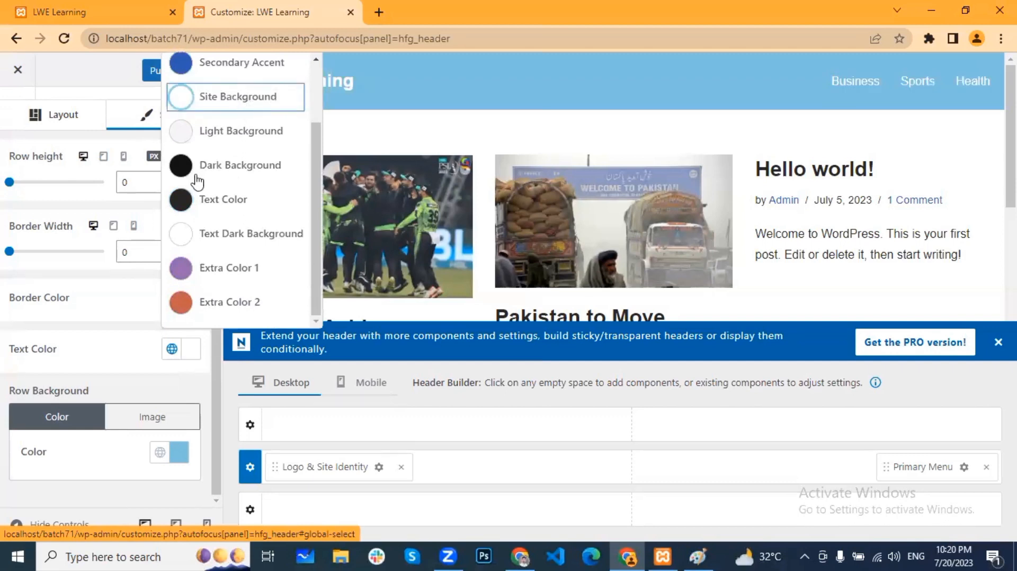
click(85, 329)
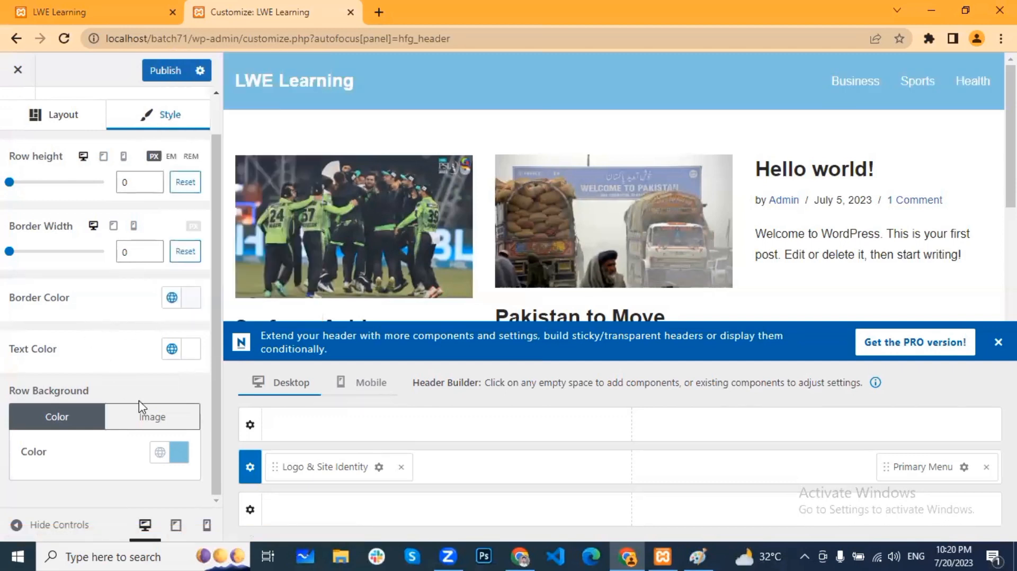
Step: Darken the Header Main row background to grey #929DA1
click(179, 452)
drag(240, 137, 192, 177)
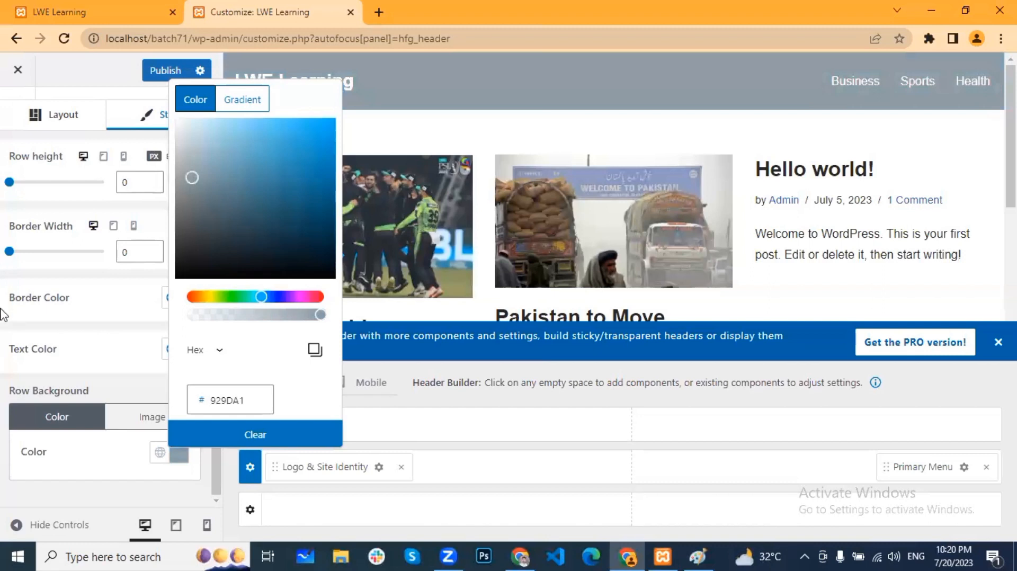
click(103, 353)
scroll(148, 313, up, 1)
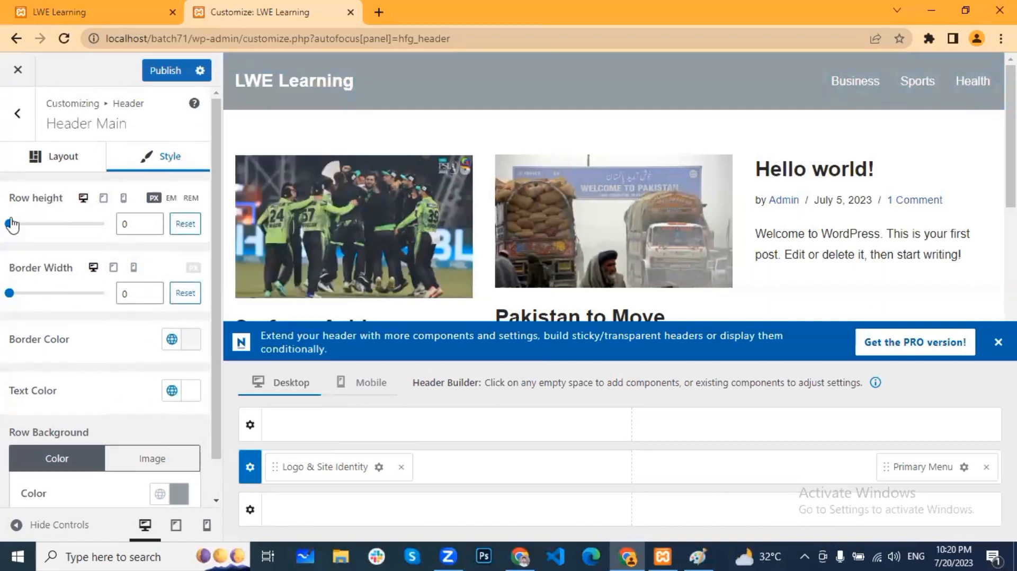
Step: Adjust the header row height, then open the Logo & Site Identity component settings
mouse_move(9, 227)
mouse_down()
mouse_move(42, 239)
mouse_move(7, 236)
mouse_up()
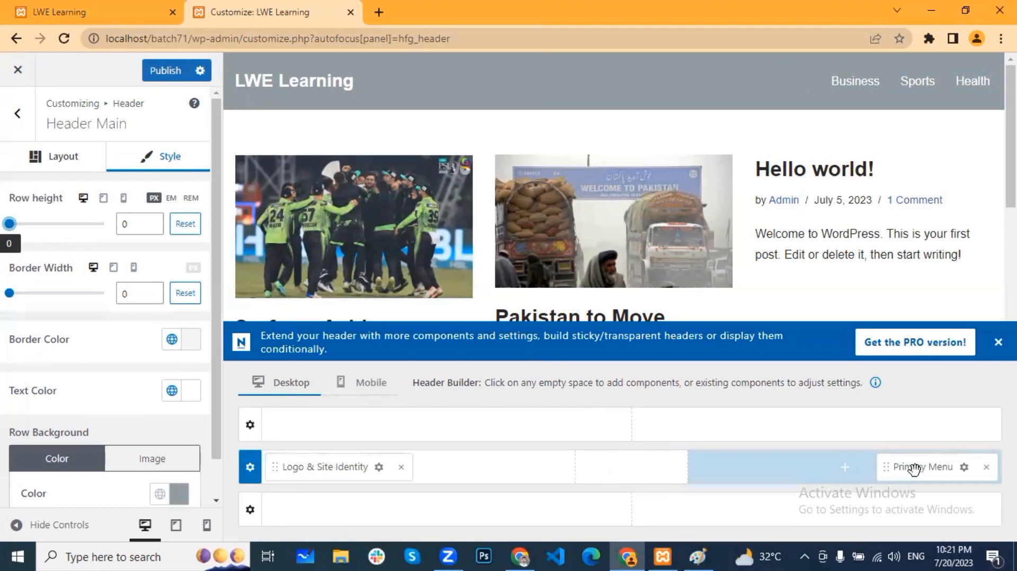
click(378, 468)
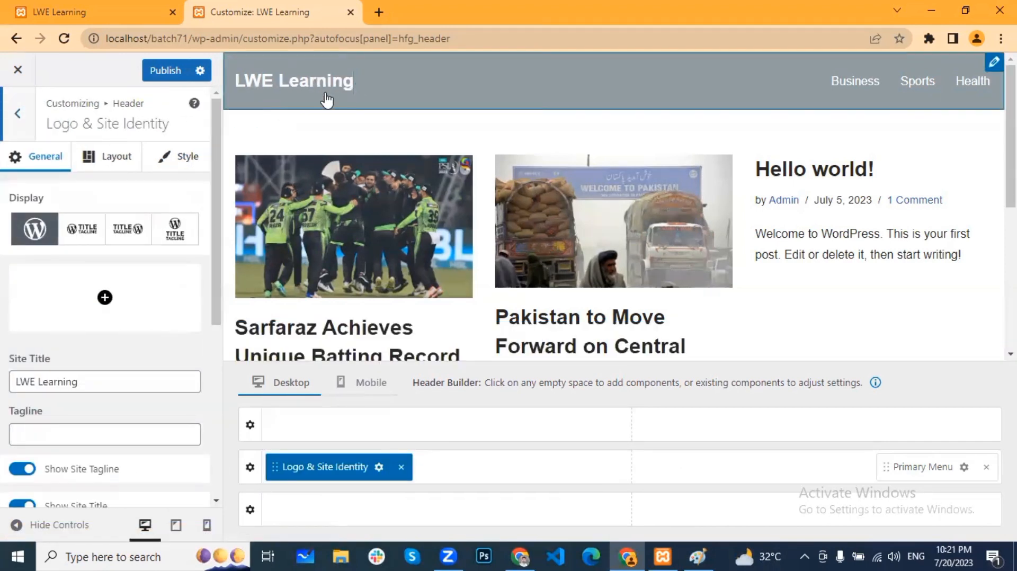
Step: Set the header Display to logo beside site title and bring up the Change Logo picker
drag(179, 130, 48, 127)
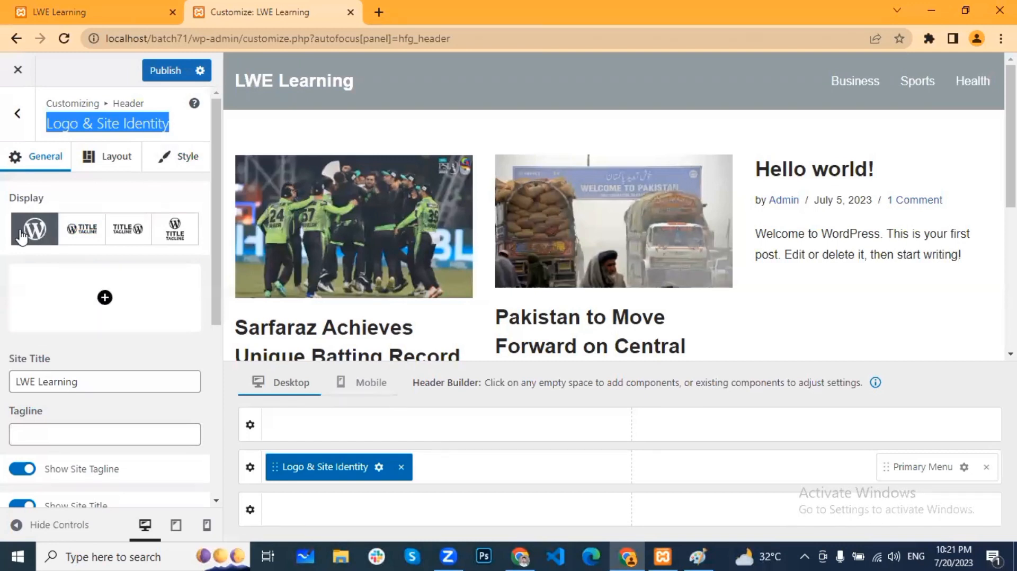
click(84, 239)
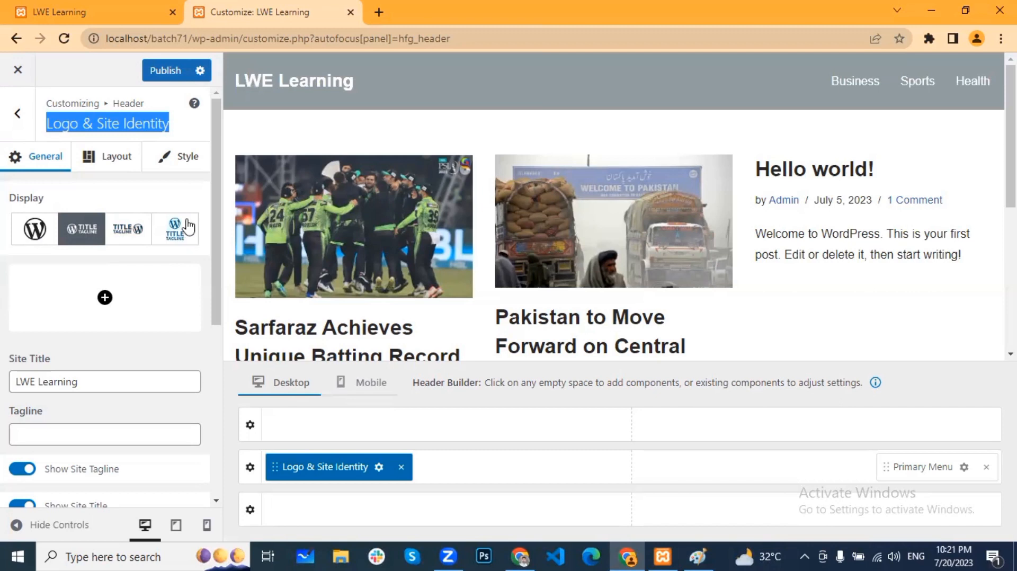
click(110, 284)
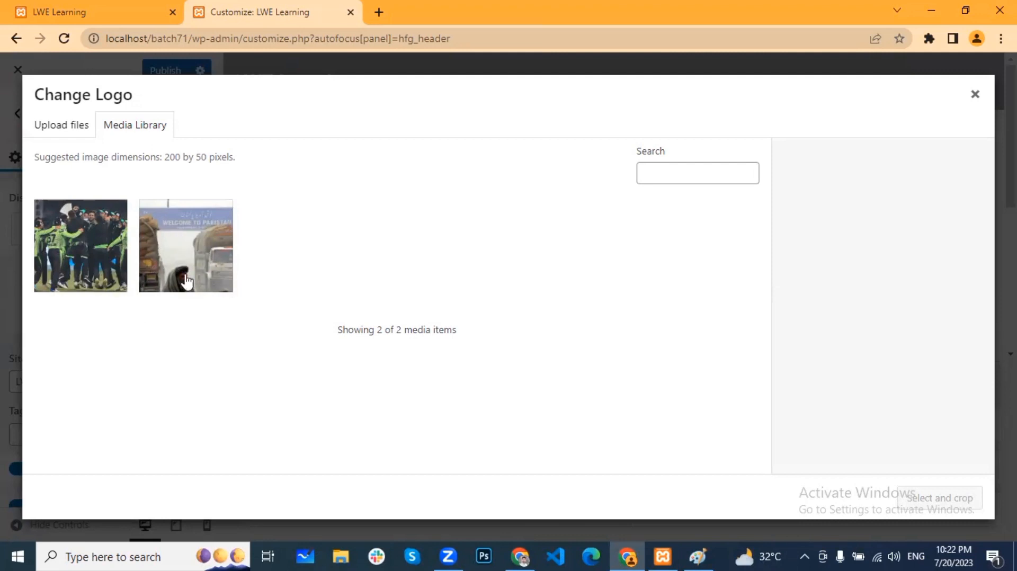
Step: Upload the 'final logo' image from the computer and select it as the site logo
click(71, 130)
click(509, 321)
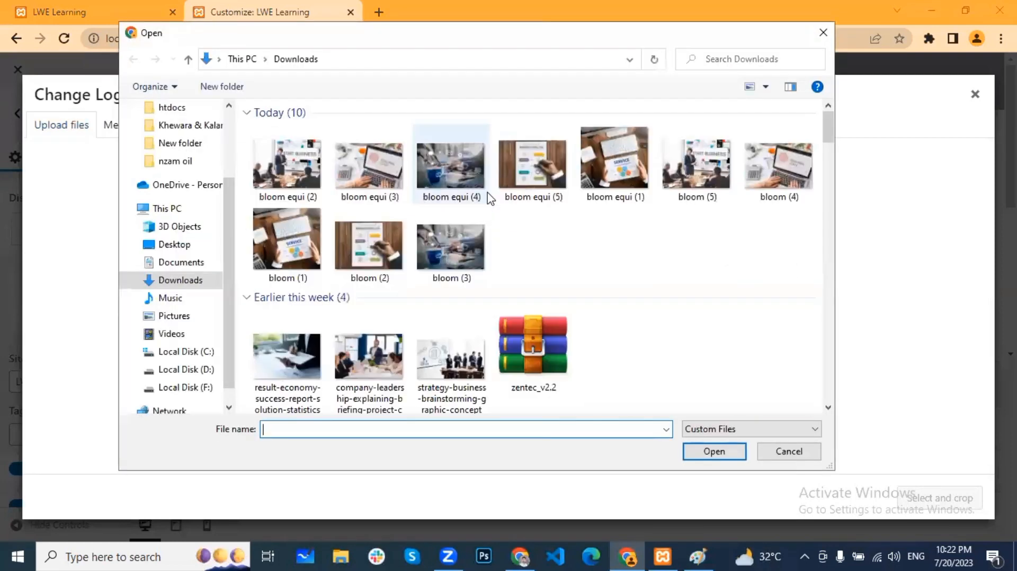
scroll(586, 236, down, 5)
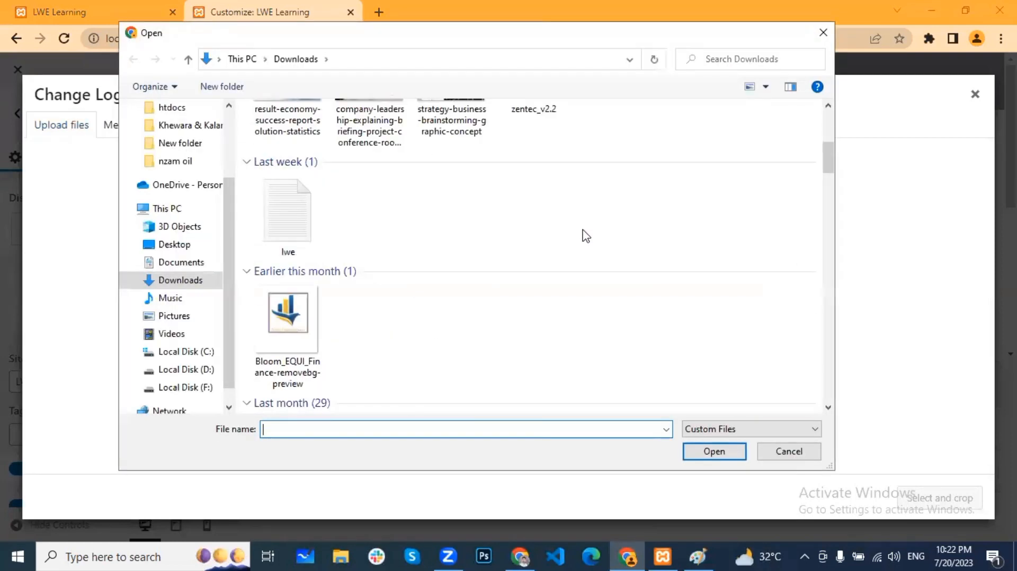
scroll(586, 236, down, 4)
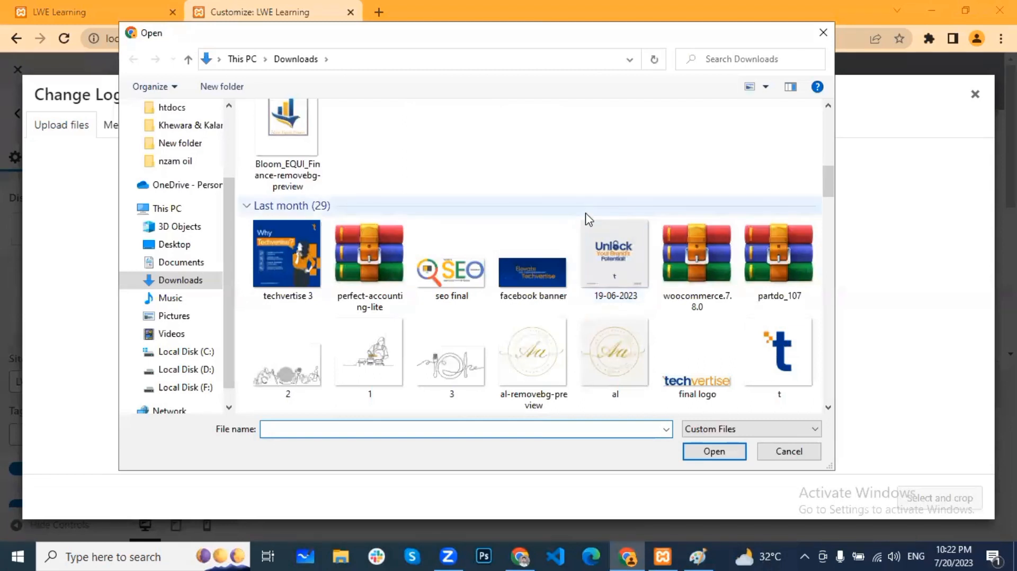
scroll(381, 151, up, 2)
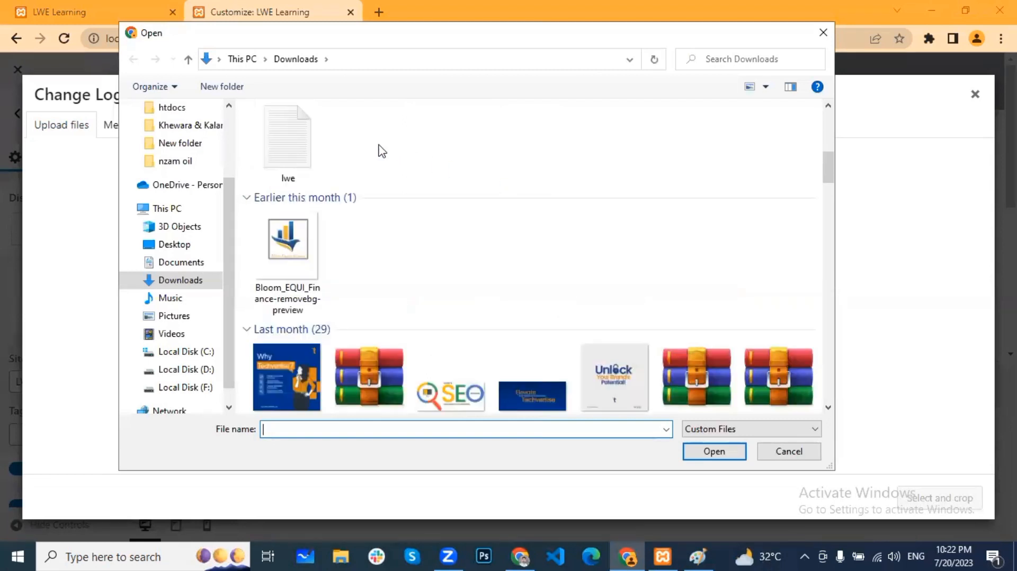
scroll(381, 151, down, 12)
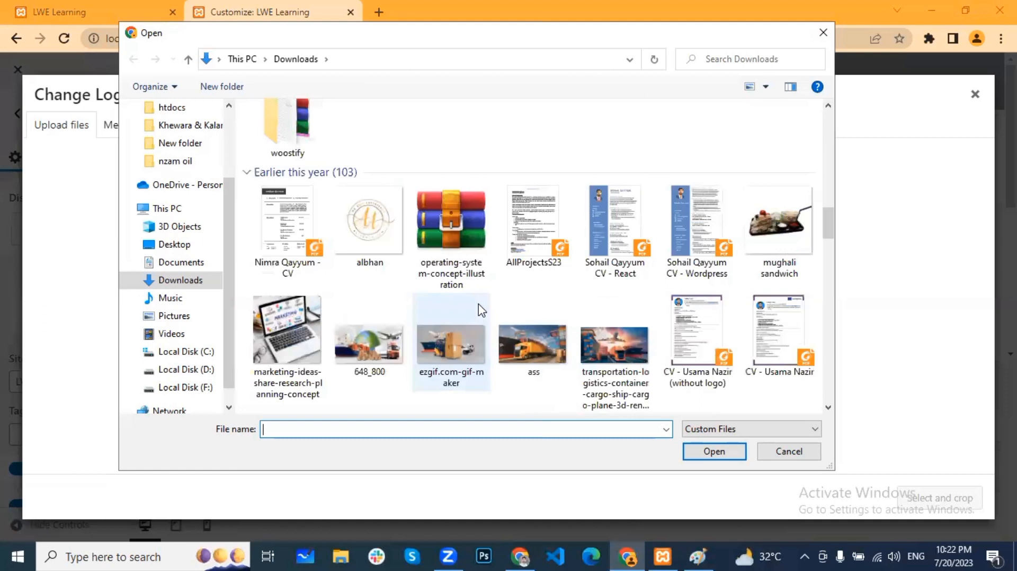
scroll(479, 310, down, 5)
scroll(480, 310, up, 2)
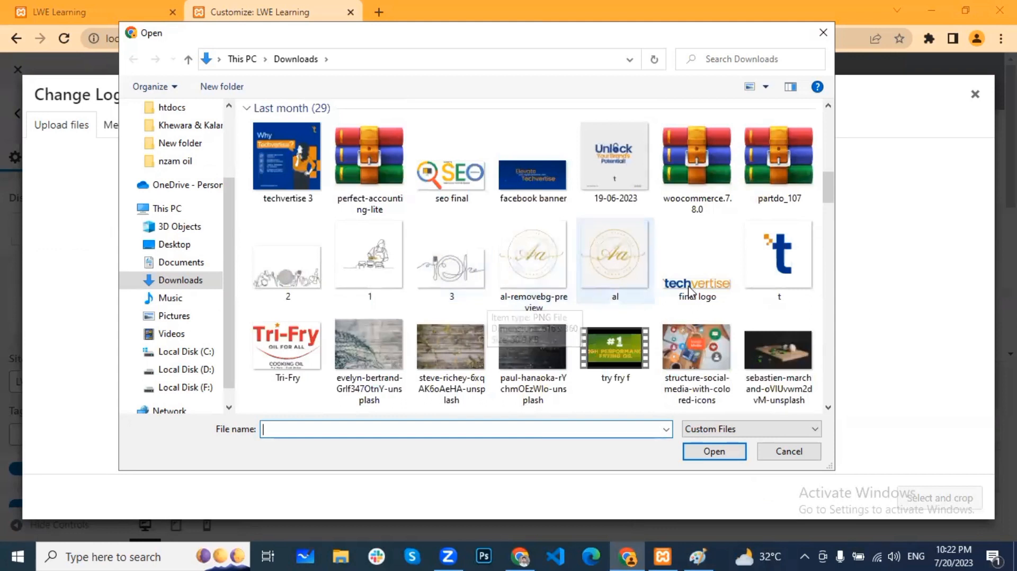
click(697, 262)
click(732, 457)
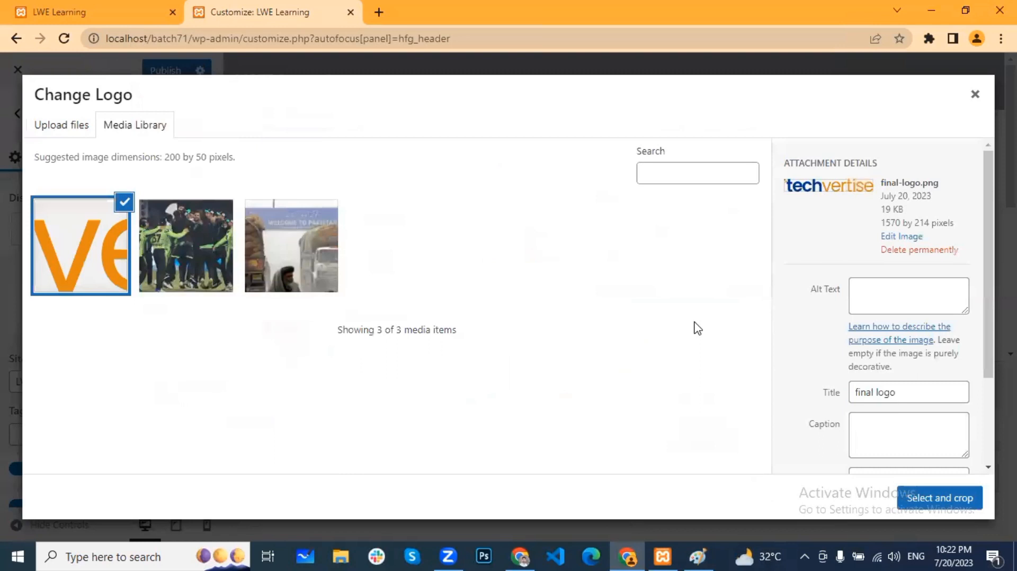
click(939, 501)
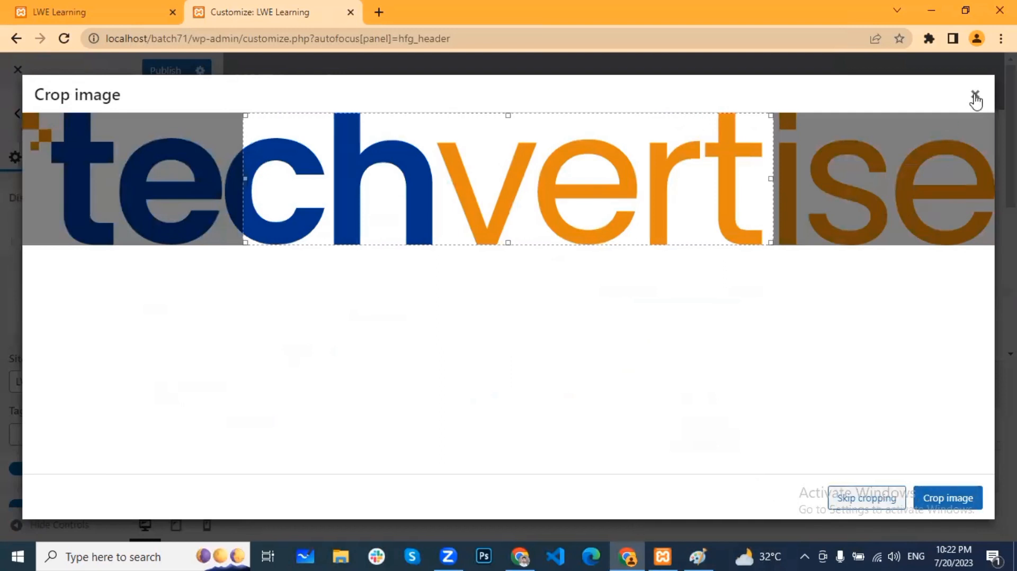
Step: Apply the logo without cropping and set Logo max width to about 176 px
click(888, 501)
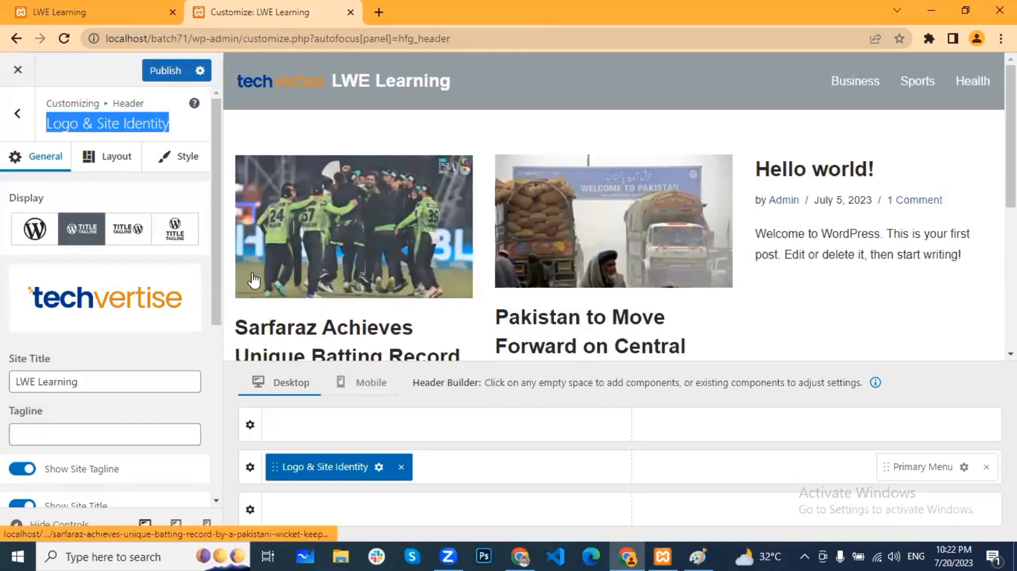
mouse_move(94, 332)
scroll(94, 336, down, 1)
drag(98, 307, 3, 309)
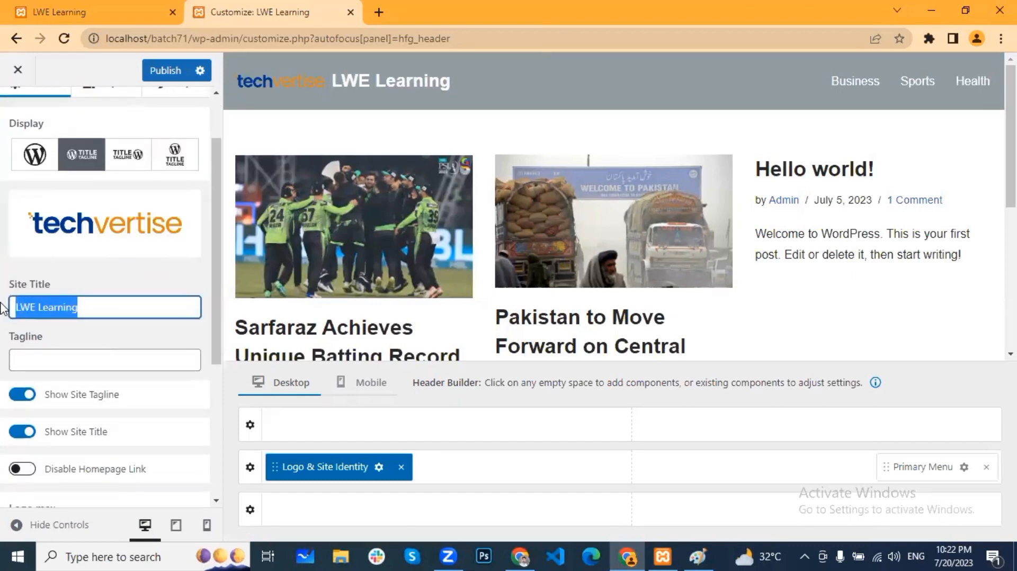
drag(85, 309, 6, 308)
scroll(49, 336, down, 4)
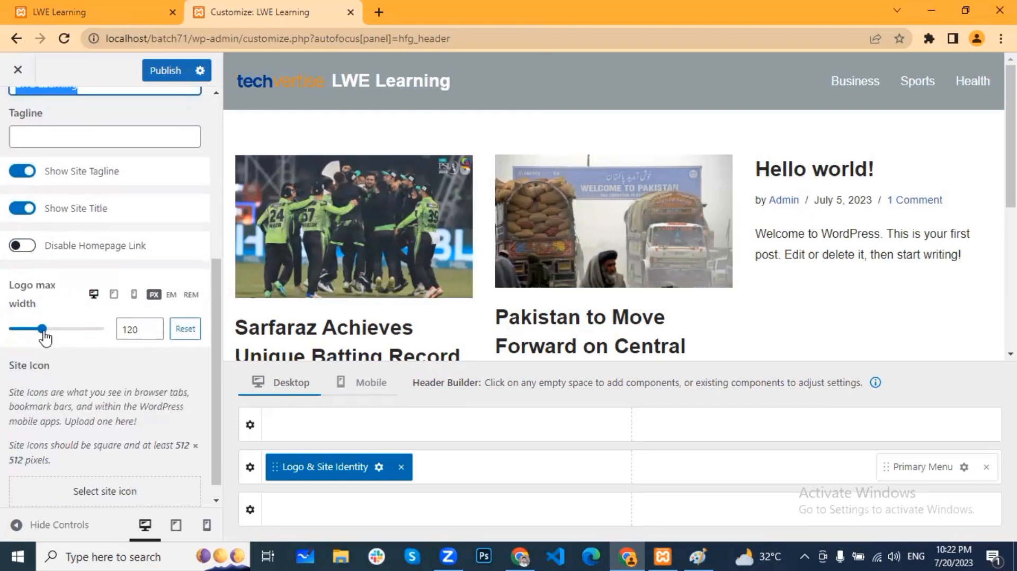
drag(44, 334, 55, 338)
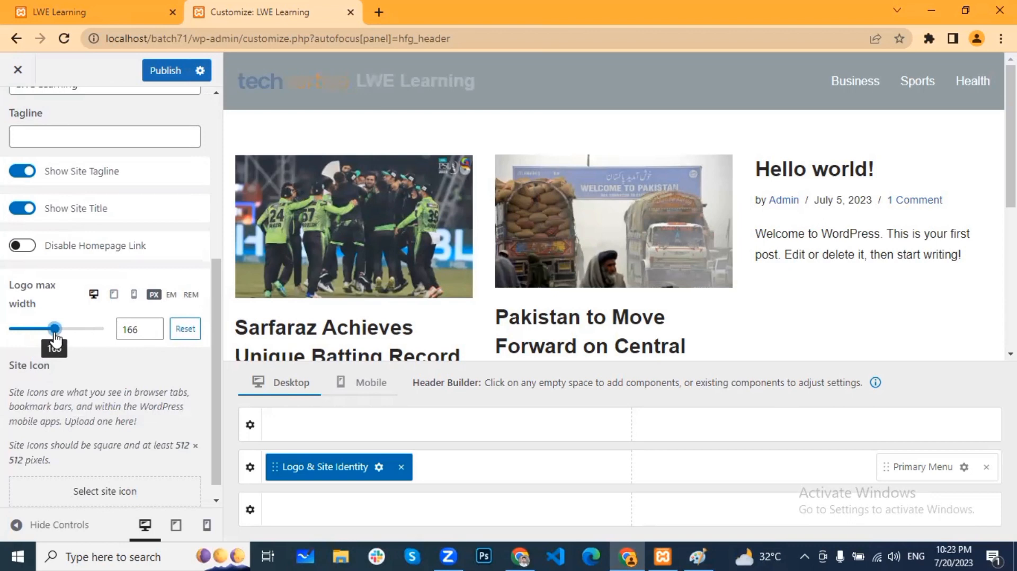
drag(57, 335, 60, 336)
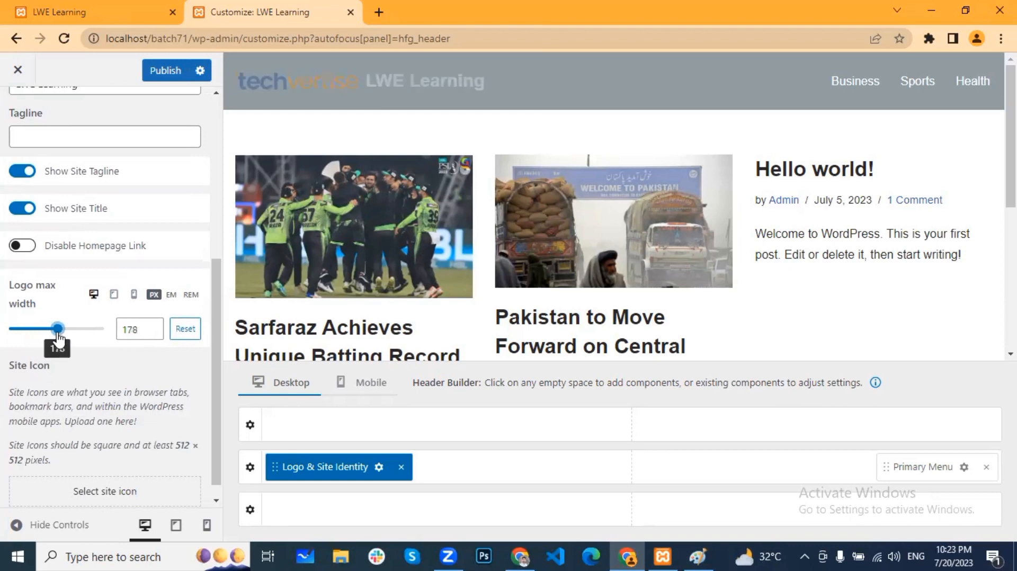
click(158, 332)
click(158, 332)
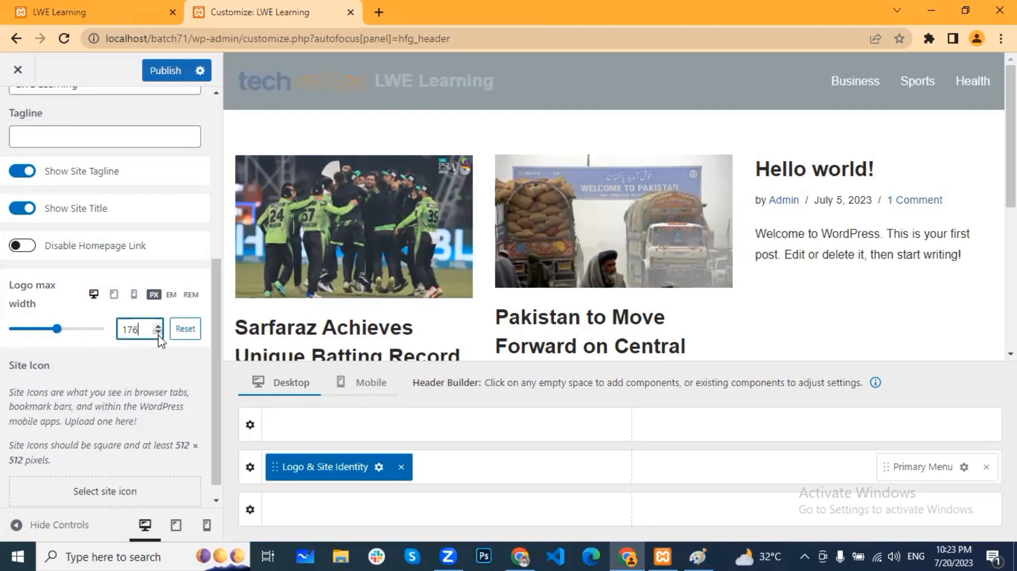
Step: Restore the deleted 'LWE Learning' site title and switch Display to logo only
scroll(154, 256, up, 6)
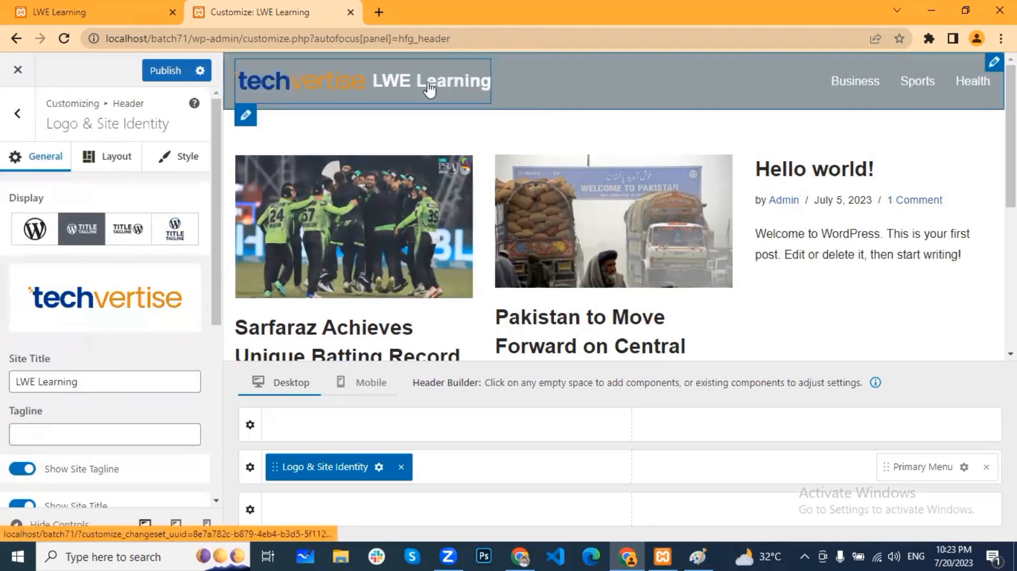
drag(77, 382, 3, 393)
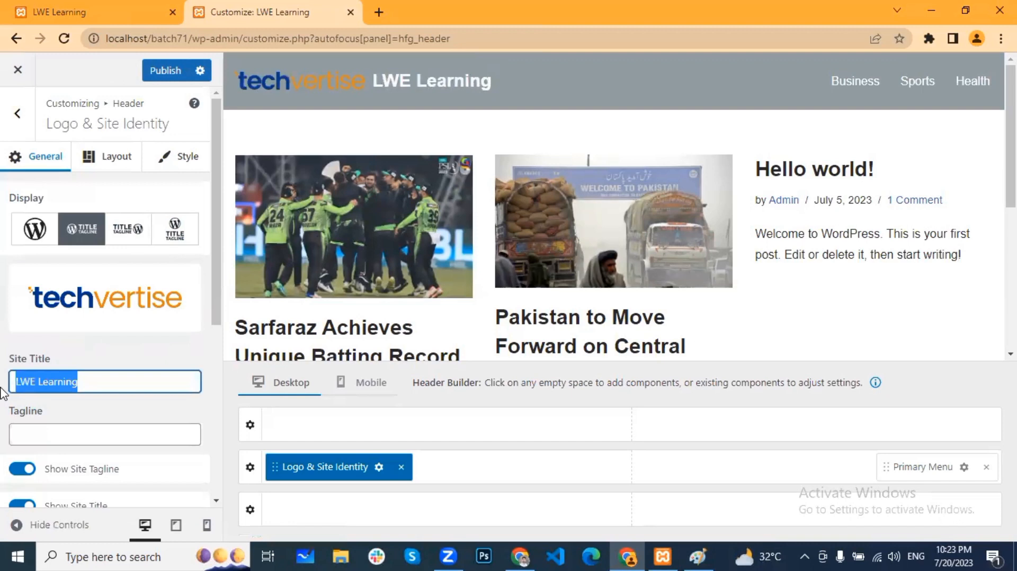
key(BackSpace)
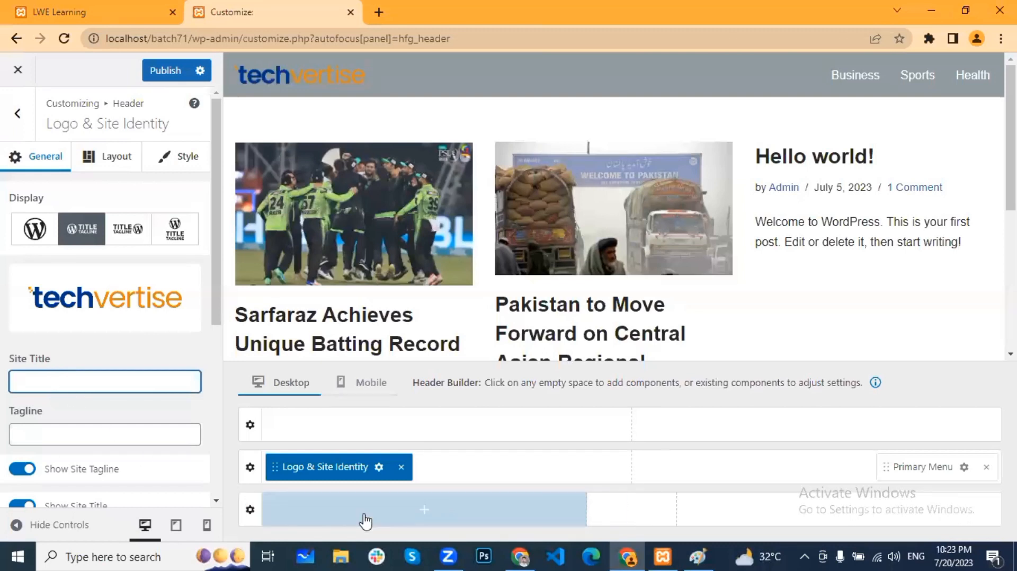
click(483, 554)
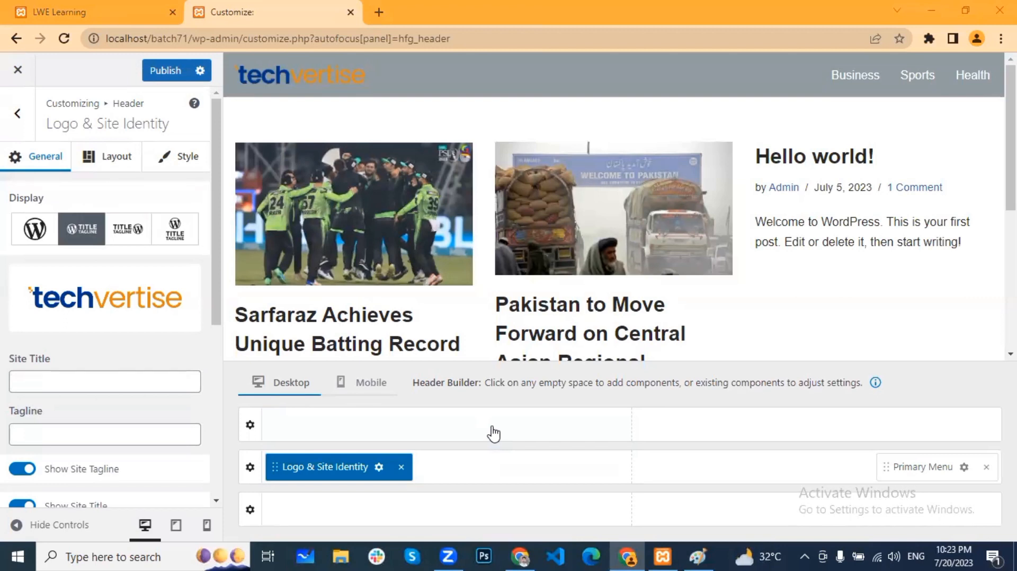
click(80, 379)
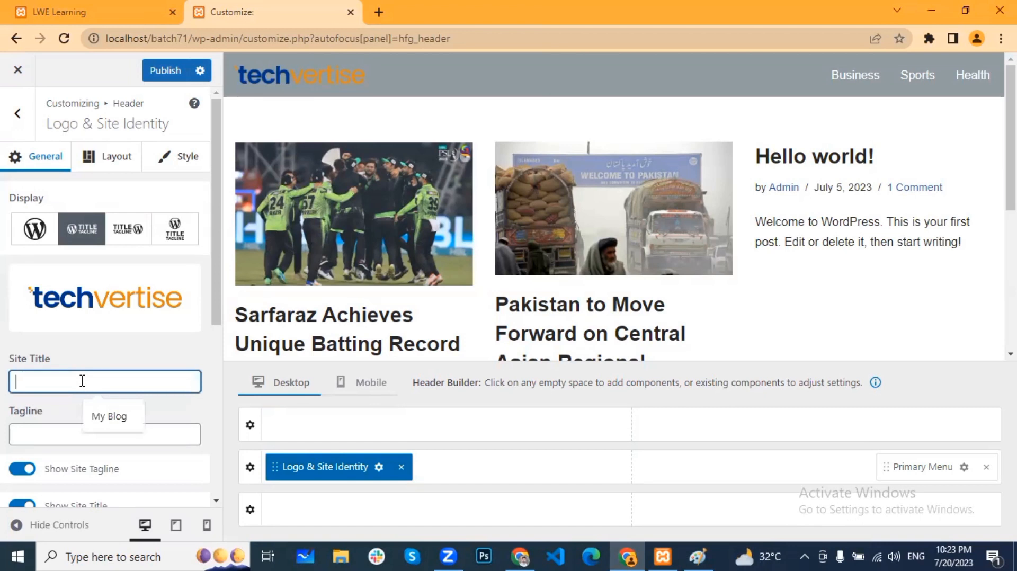
key(ctrl+z)
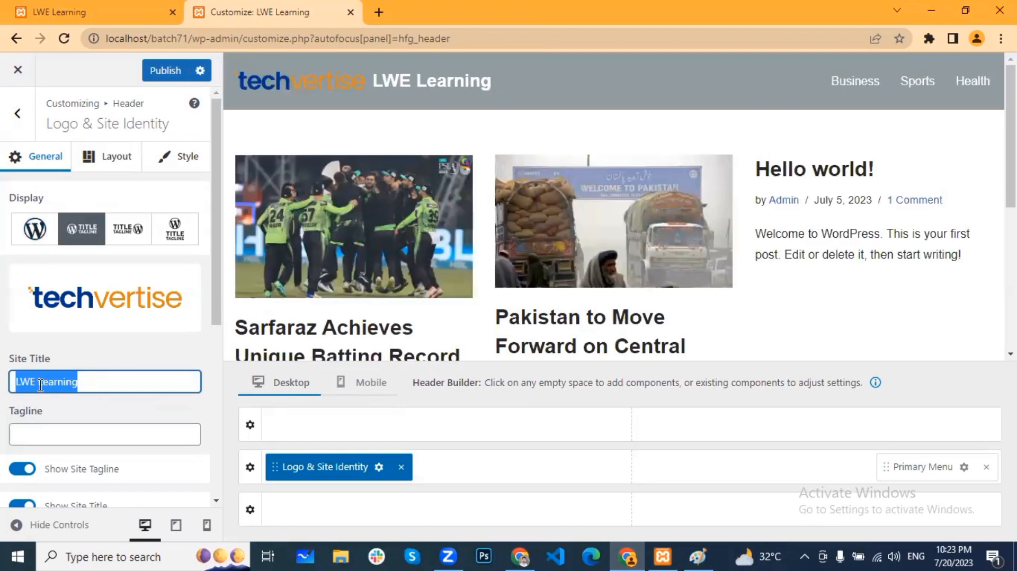
click(35, 236)
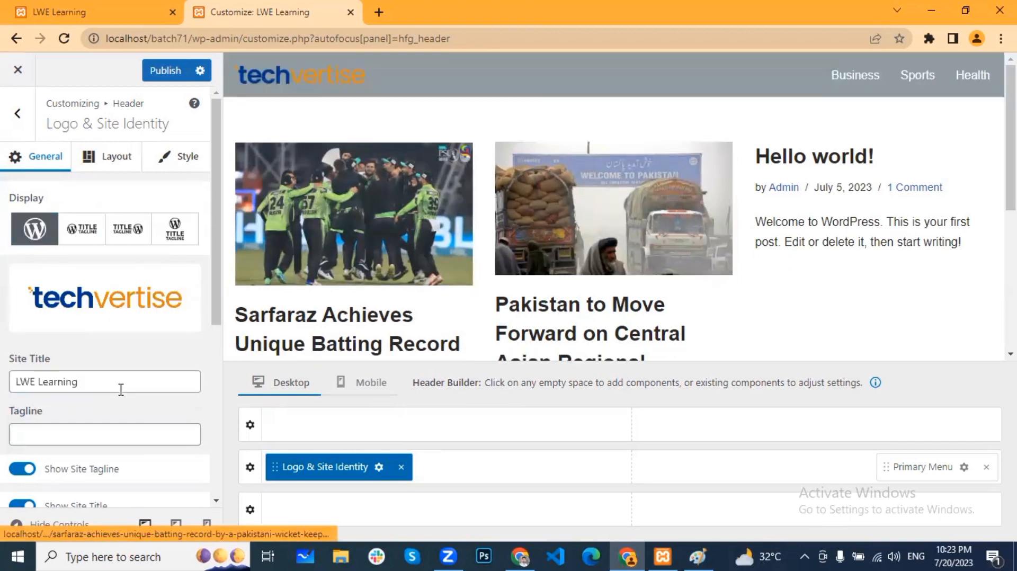
scroll(121, 337, down, 5)
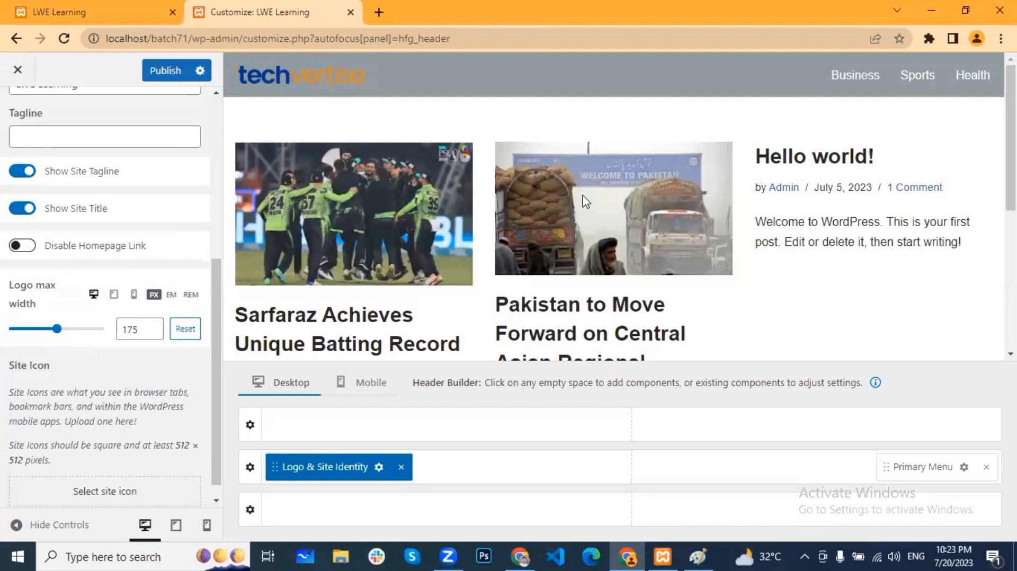
scroll(154, 307, up, 5)
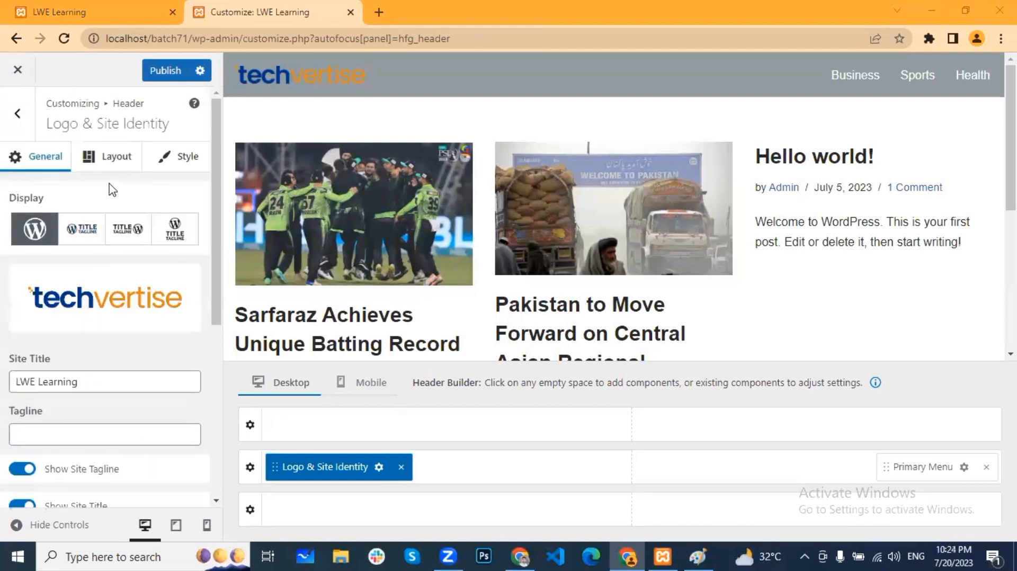
Step: Try centring the logo, return it to left alignment, and switch to its Style settings
click(115, 169)
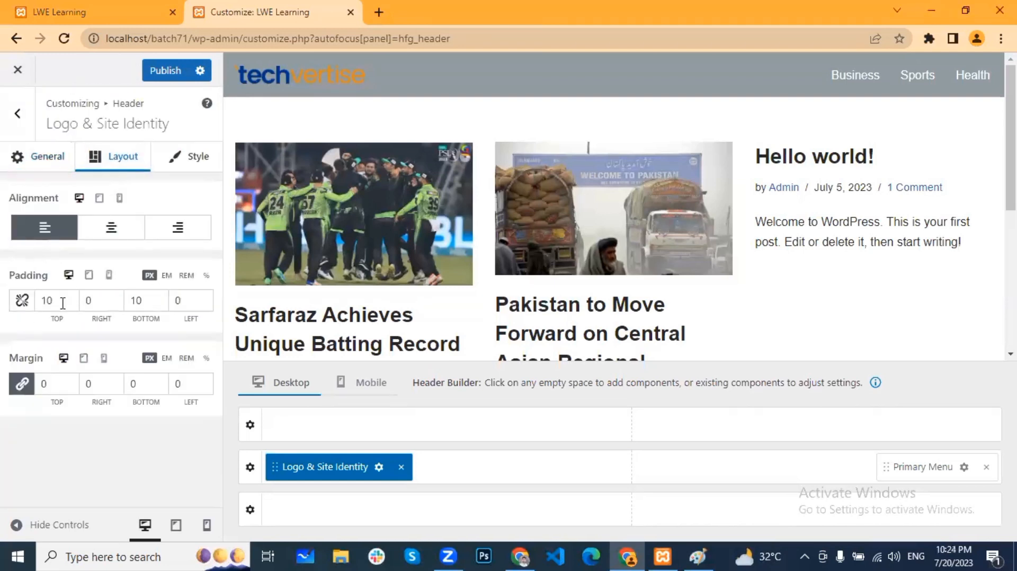
click(111, 236)
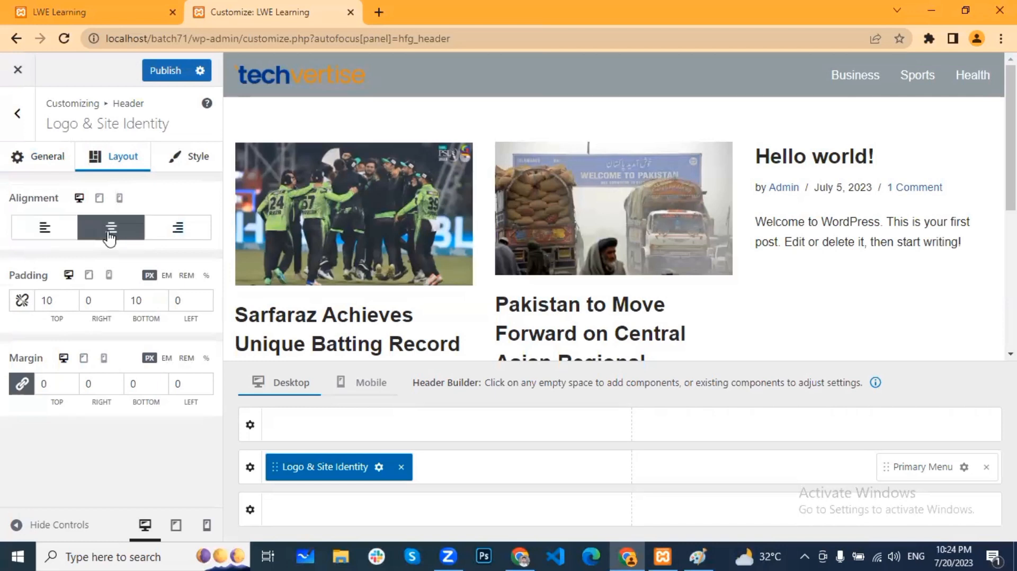
click(45, 228)
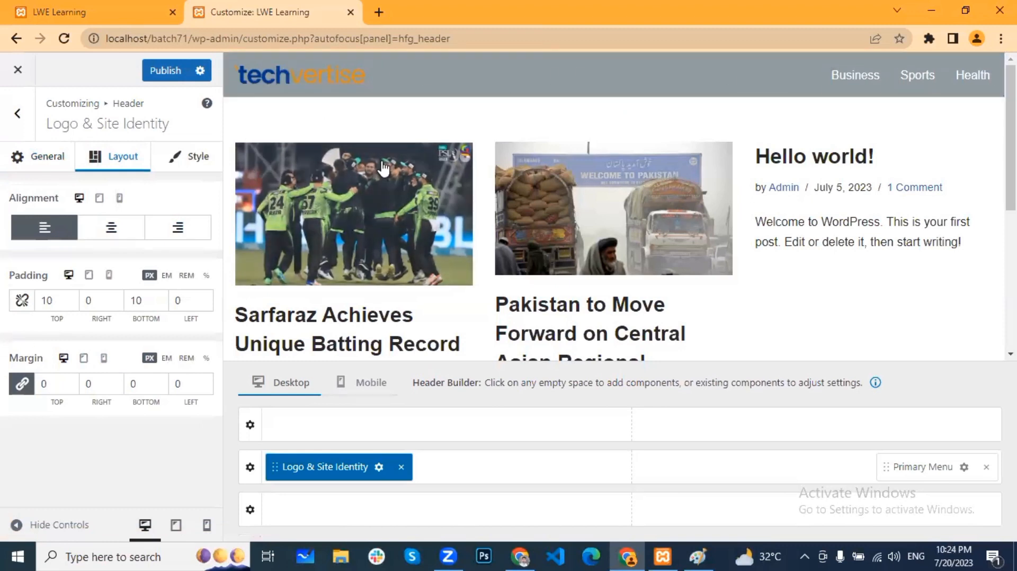
click(199, 168)
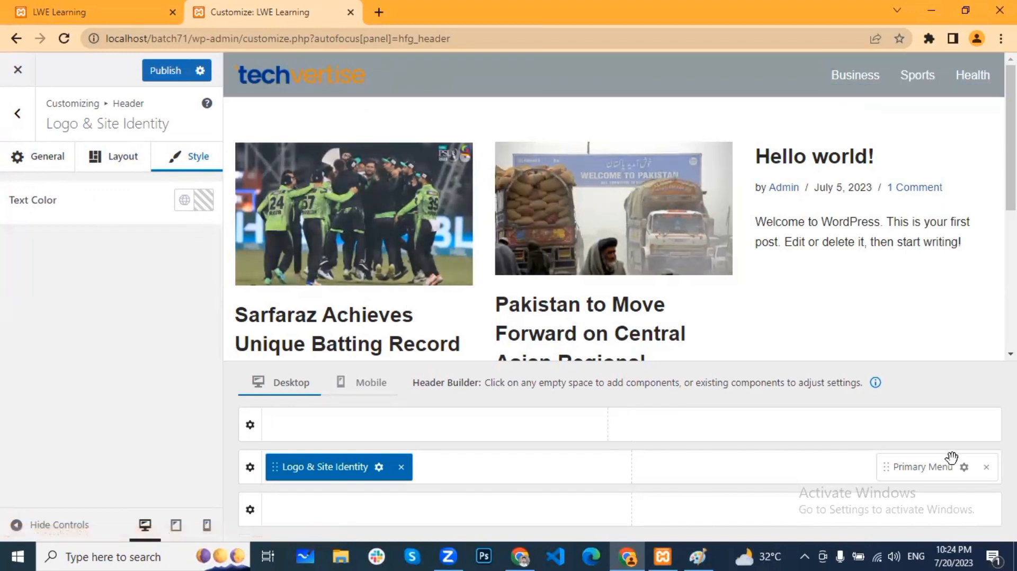
Step: Confirm 'blog menu' as the menu assigned to the Primary Menu location
click(963, 467)
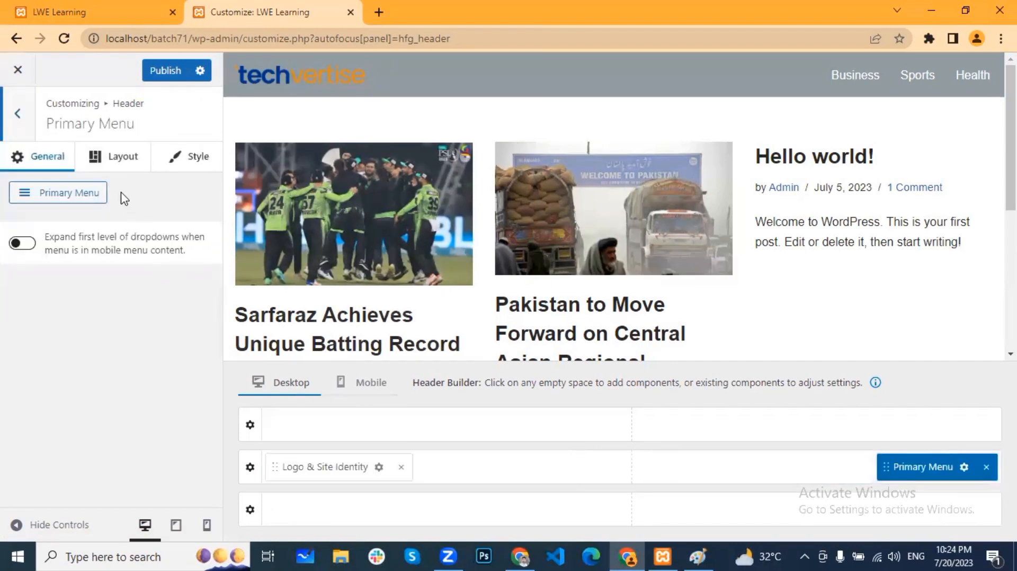
click(70, 197)
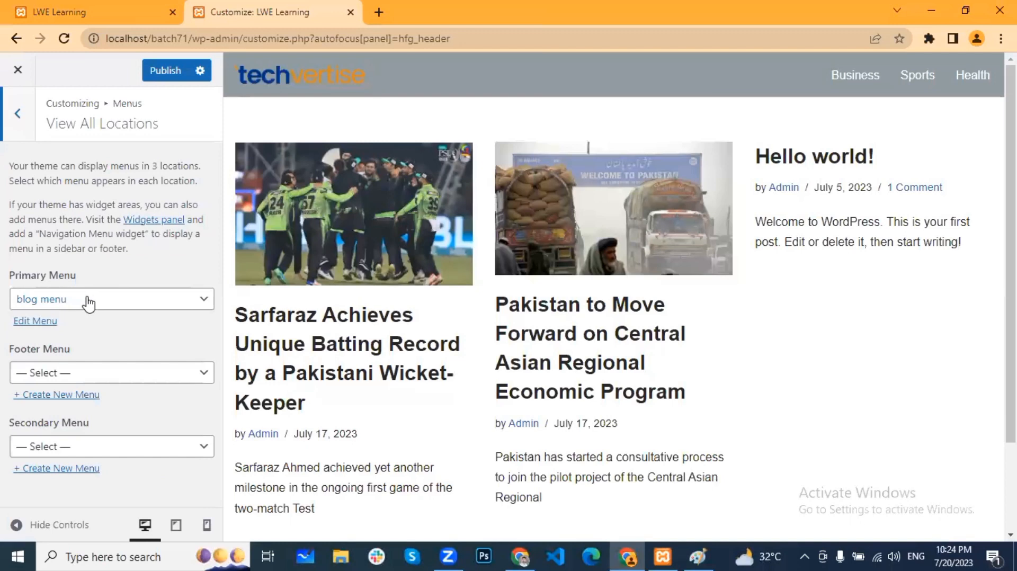
click(91, 299)
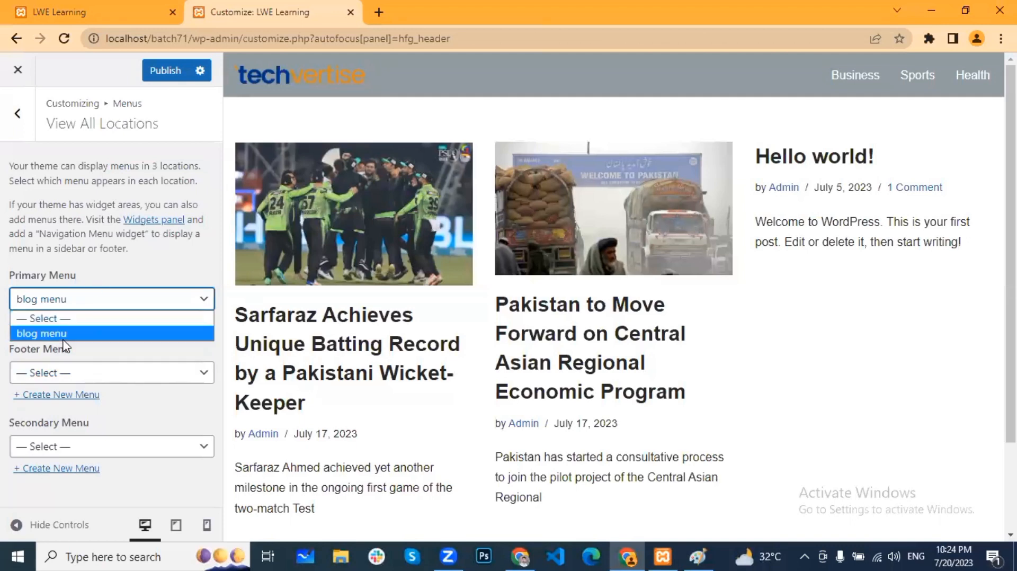
click(147, 277)
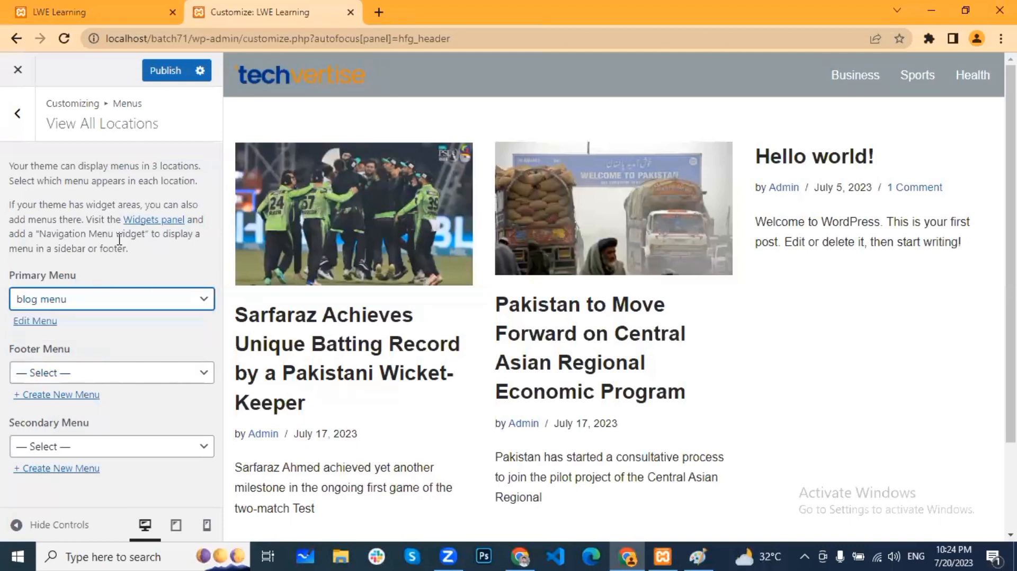
Step: Go back to the Header section and bring up the Header Main row settings
click(19, 123)
click(21, 119)
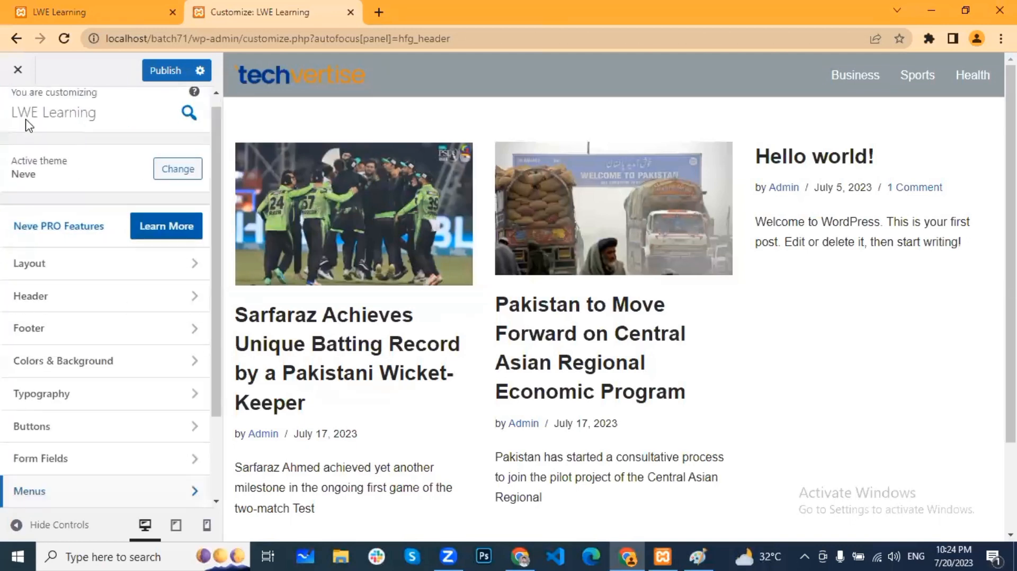
click(61, 297)
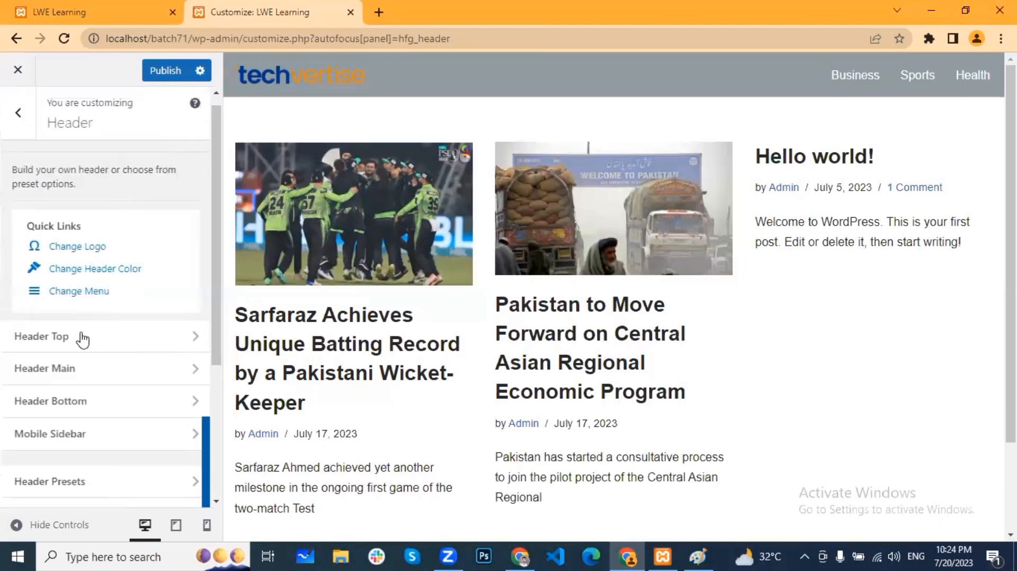
click(80, 370)
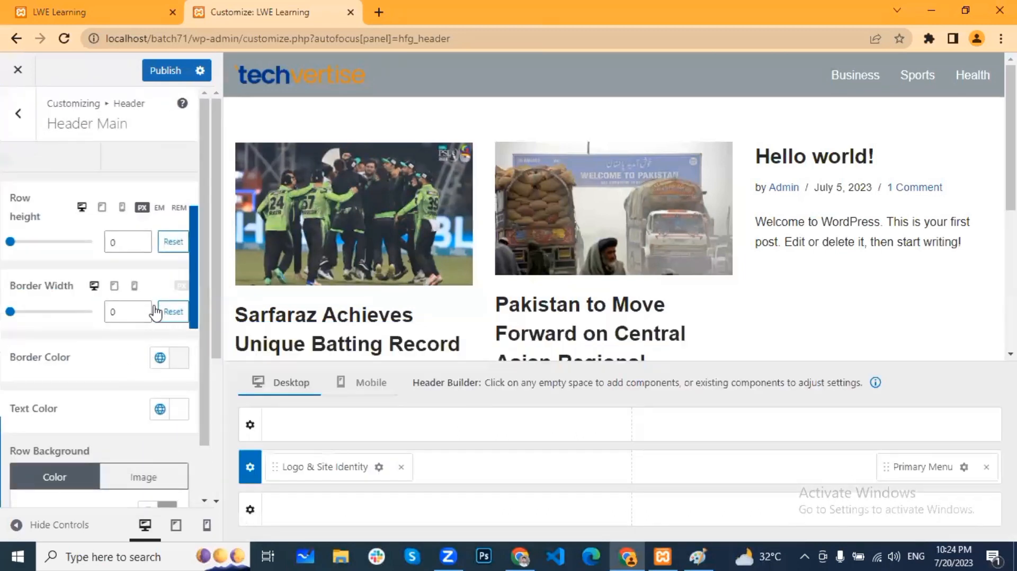
Step: Switch the Primary Menu's Hover Skin Mode to the second, filled style
click(963, 469)
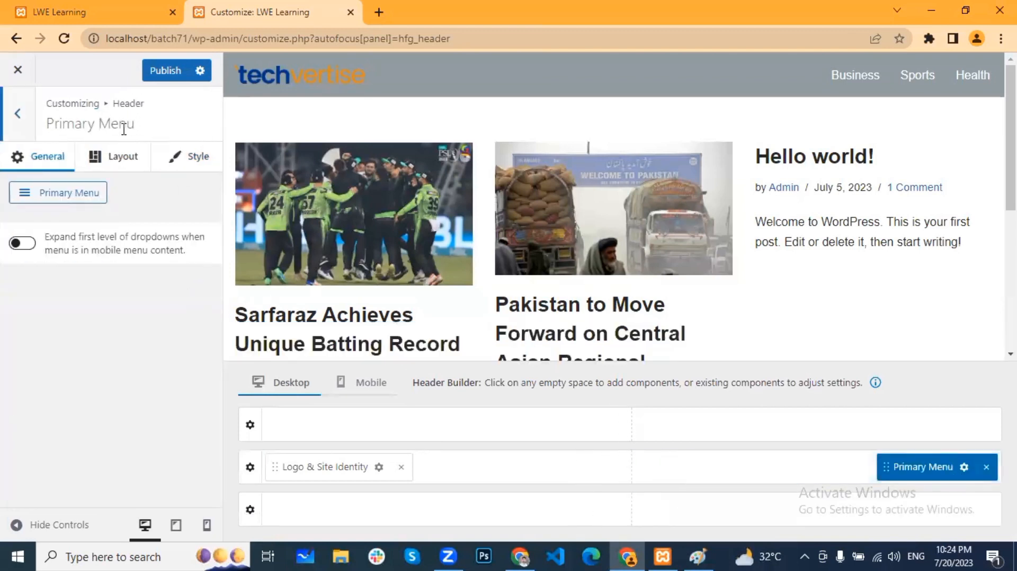
click(124, 158)
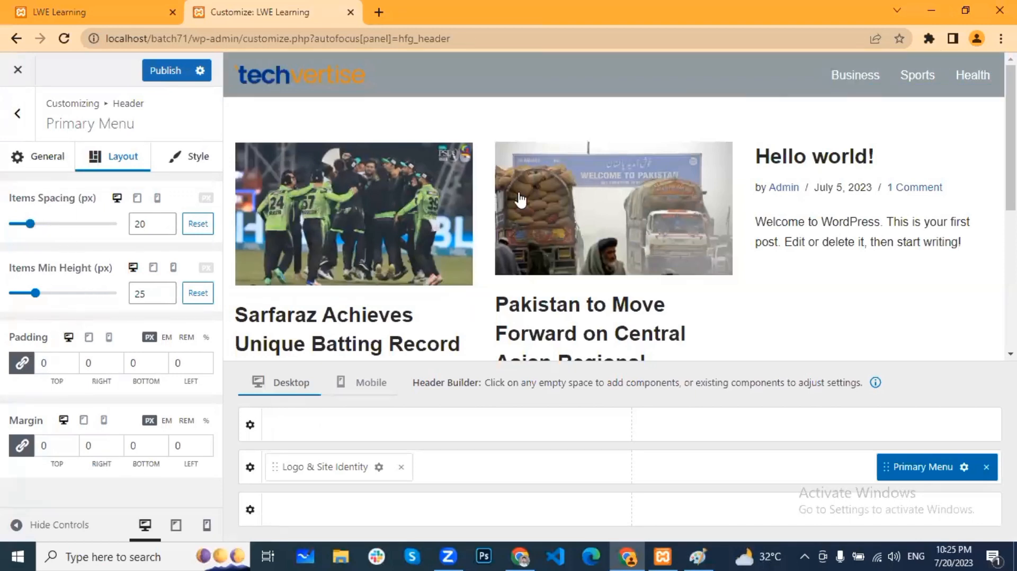
click(196, 162)
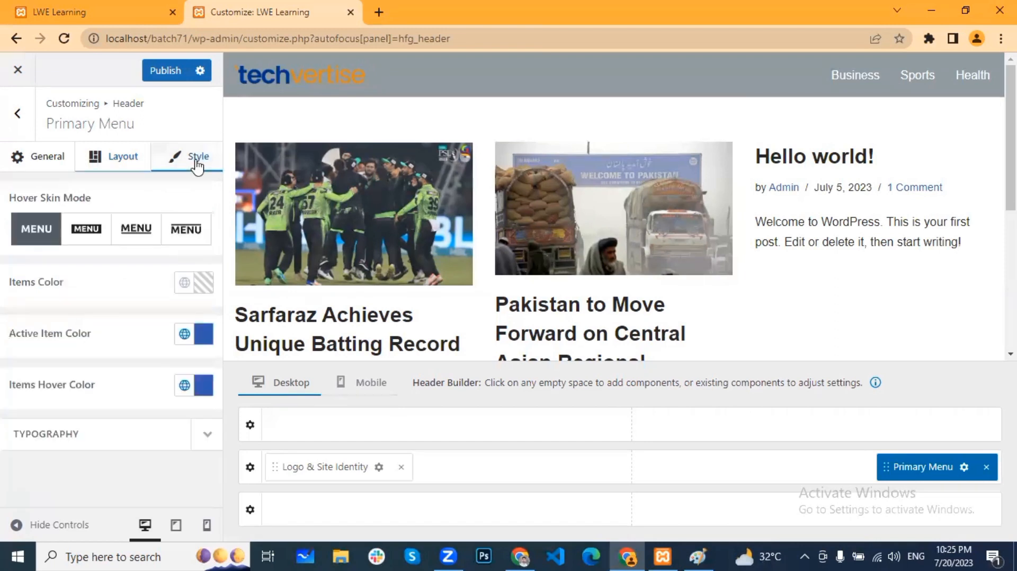
click(86, 229)
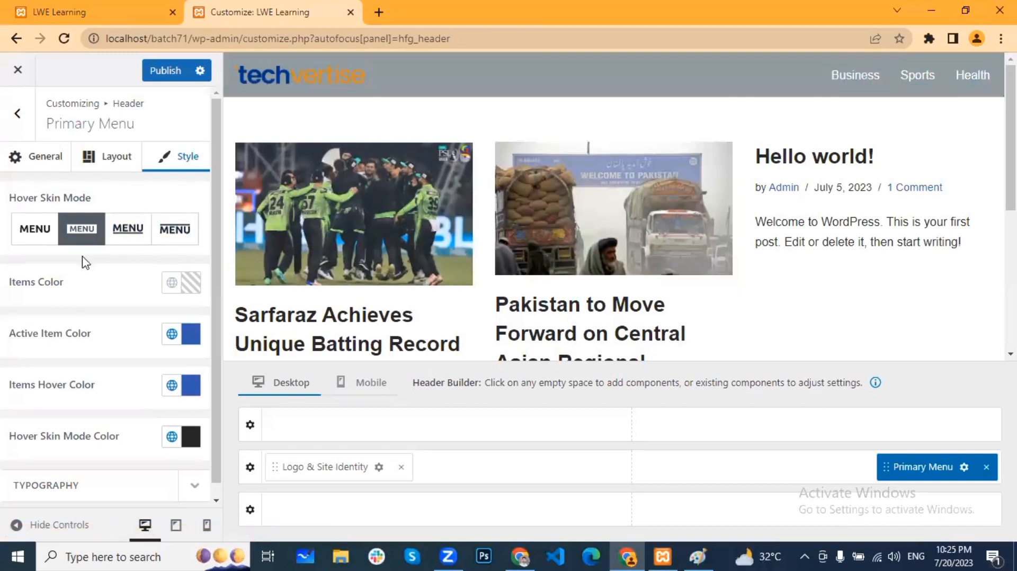
Step: Set Active Item Color to Dark Background and Hover Color to Site Background
click(172, 335)
click(233, 249)
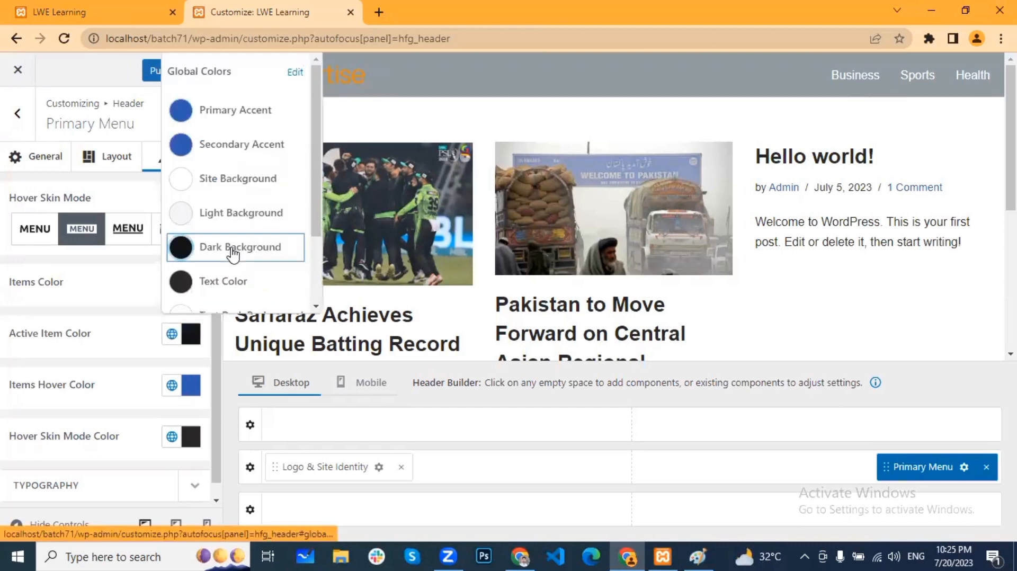
click(128, 270)
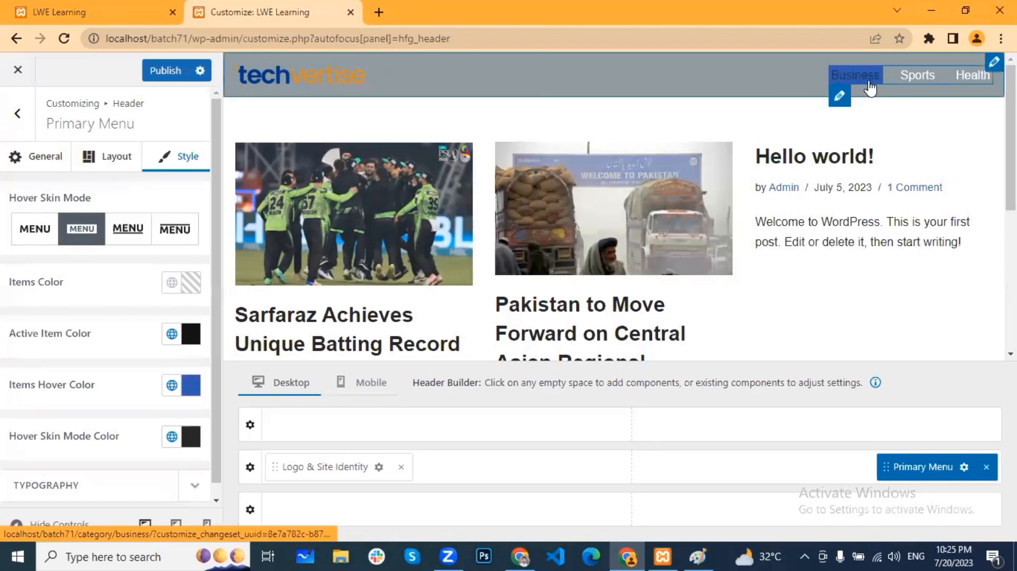
click(171, 385)
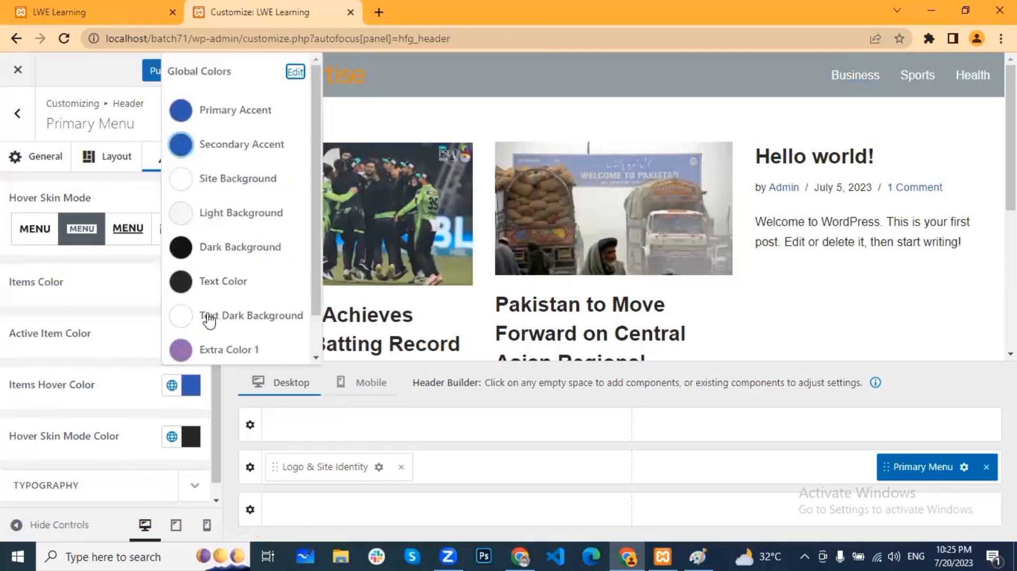
scroll(210, 186, down, 1)
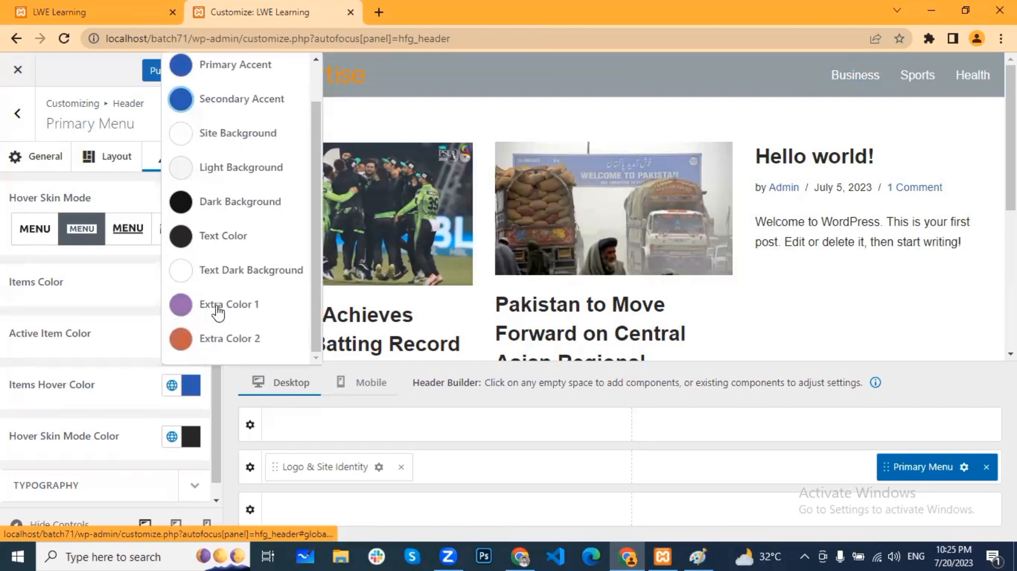
click(226, 137)
click(98, 320)
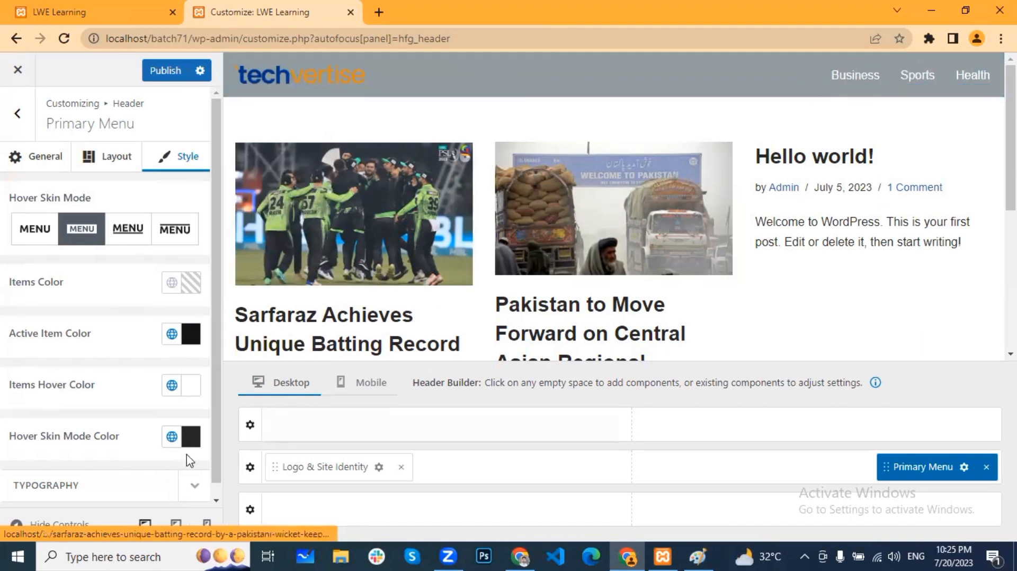
Step: Publish the header changes
scroll(146, 443, down, 1)
scroll(145, 437, up, 1)
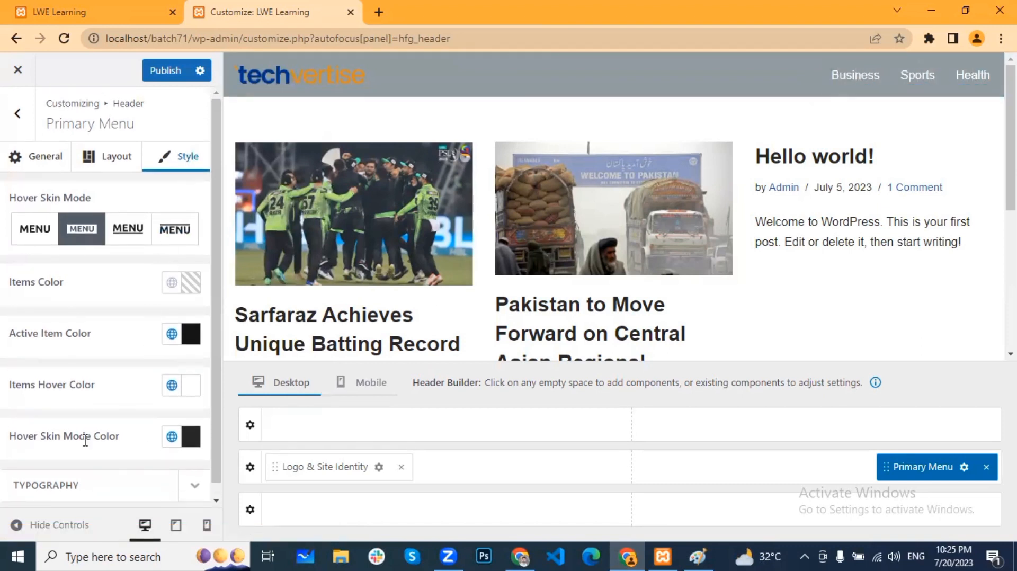
click(166, 73)
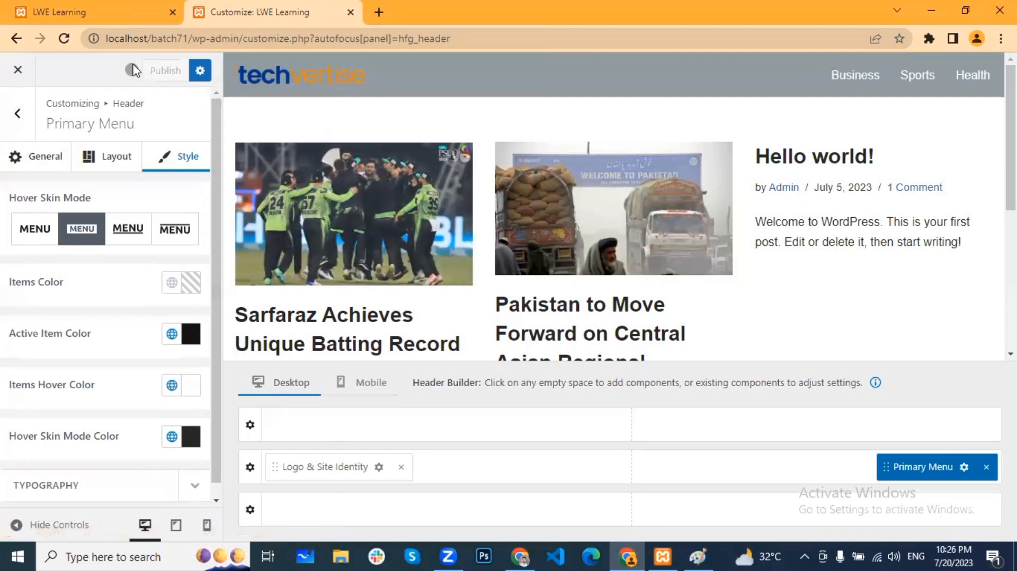
click(122, 11)
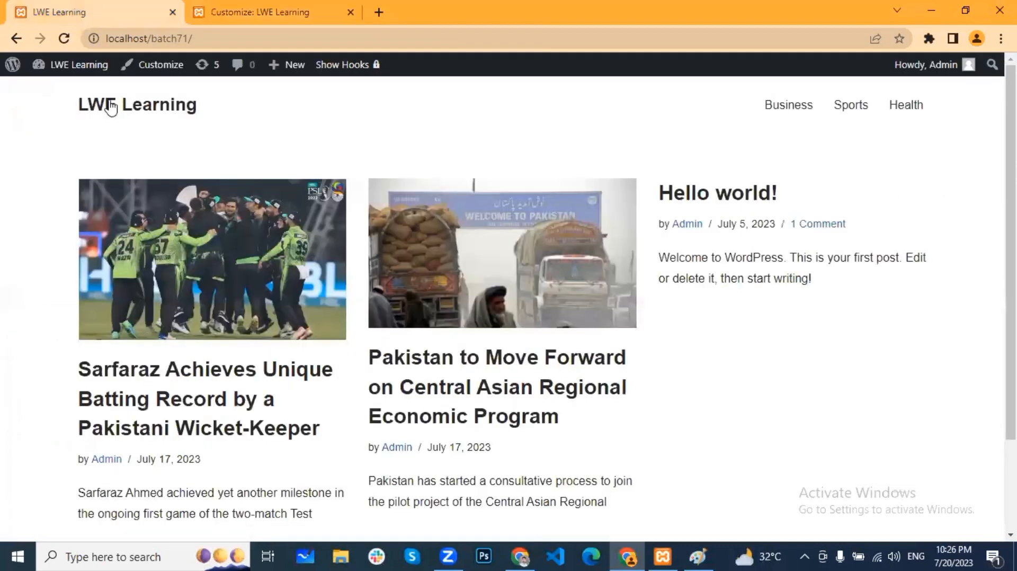
click(276, 347)
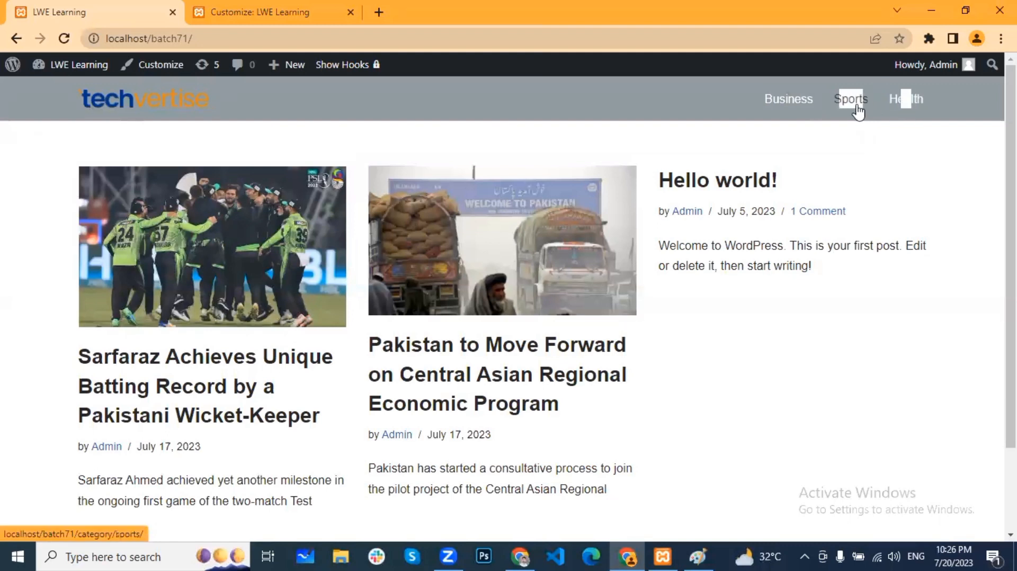
click(275, 7)
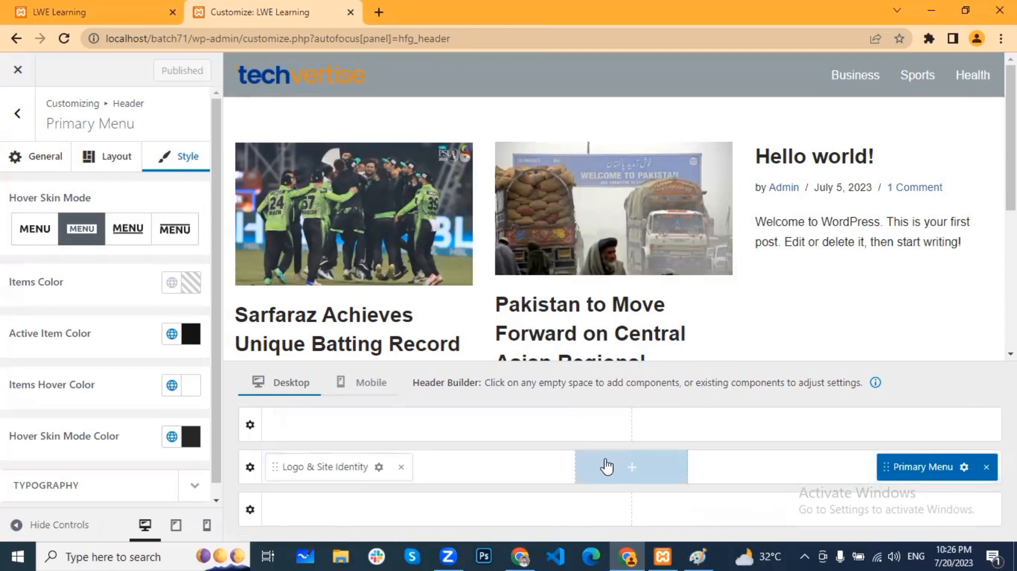
Step: Drag the Primary Menu from the right section into the centre section of the main row
drag(932, 475, 627, 474)
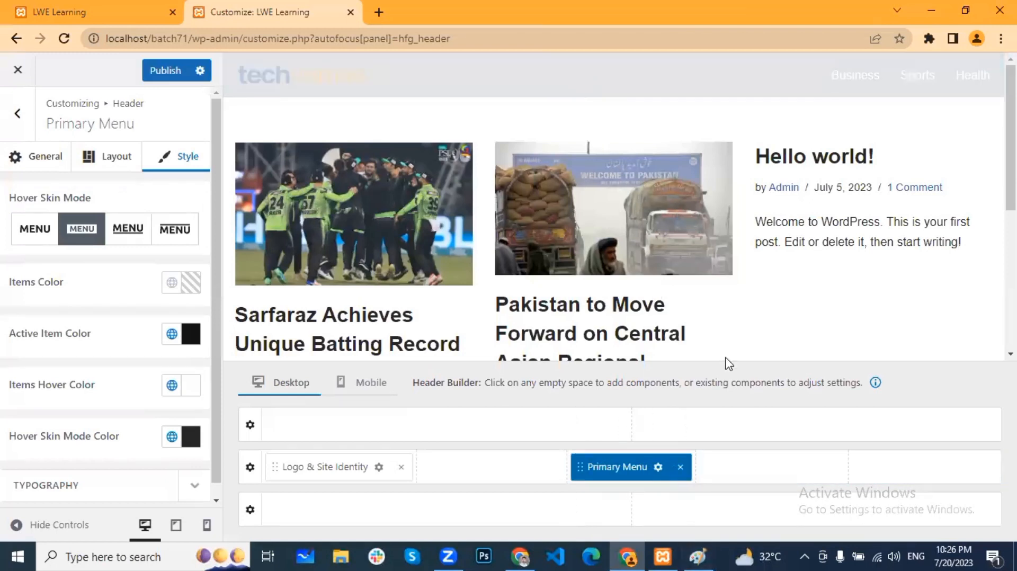
Step: Add a Button component right of the Primary Menu and label it 'Contact Us'
click(922, 476)
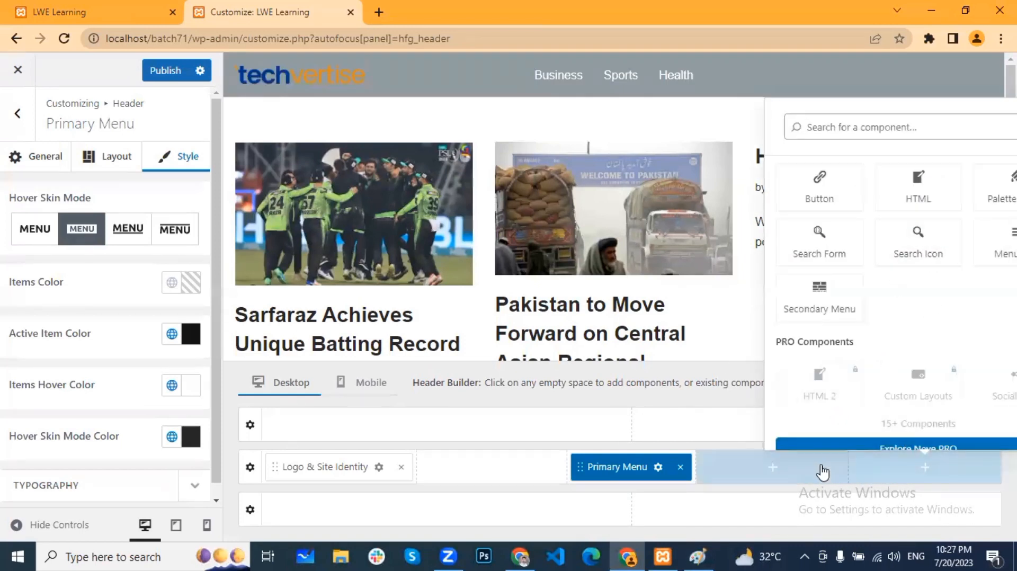
click(756, 474)
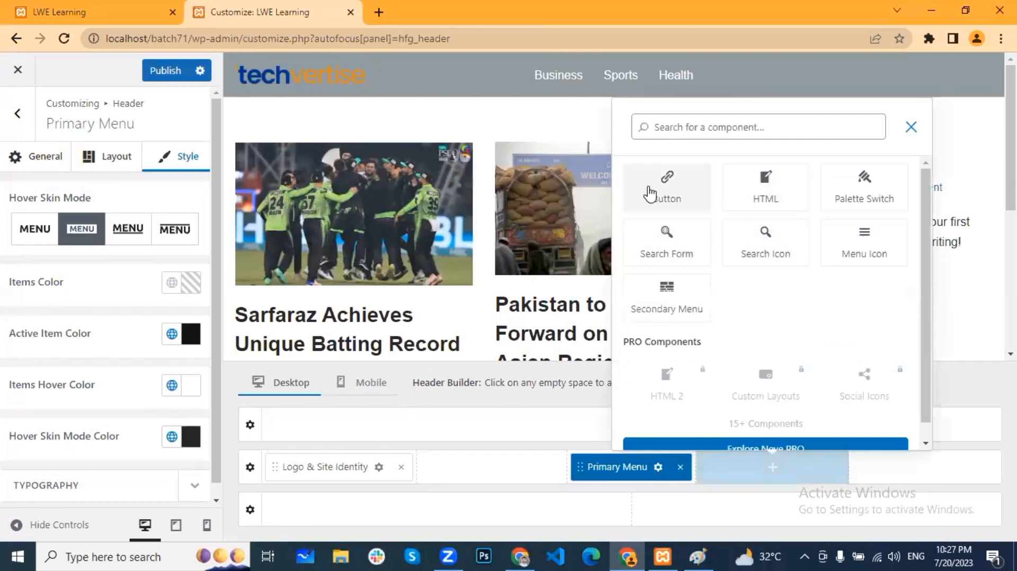
click(650, 195)
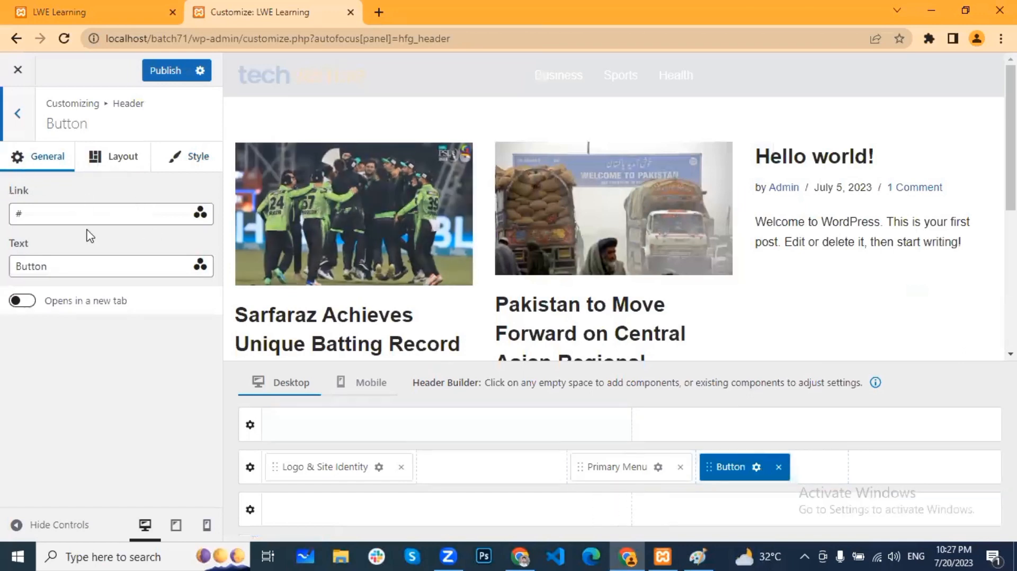
double_click(28, 211)
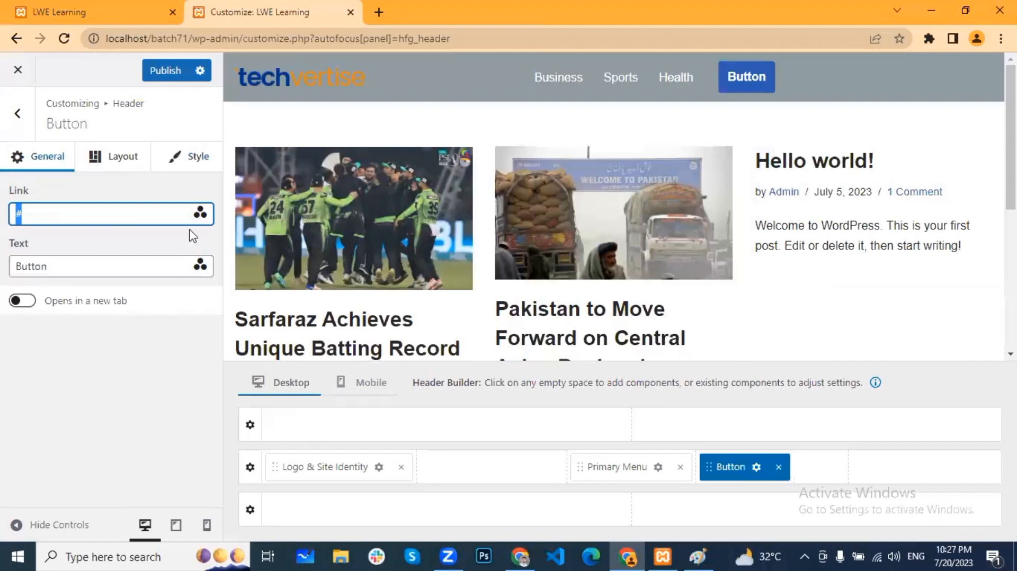
drag(54, 266, 2, 272)
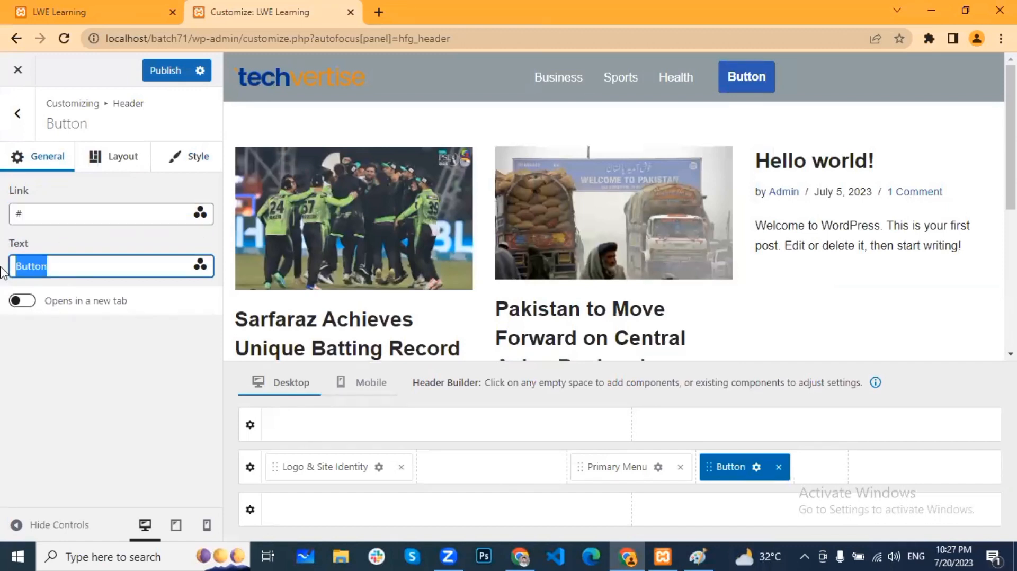
text(Contact Us)
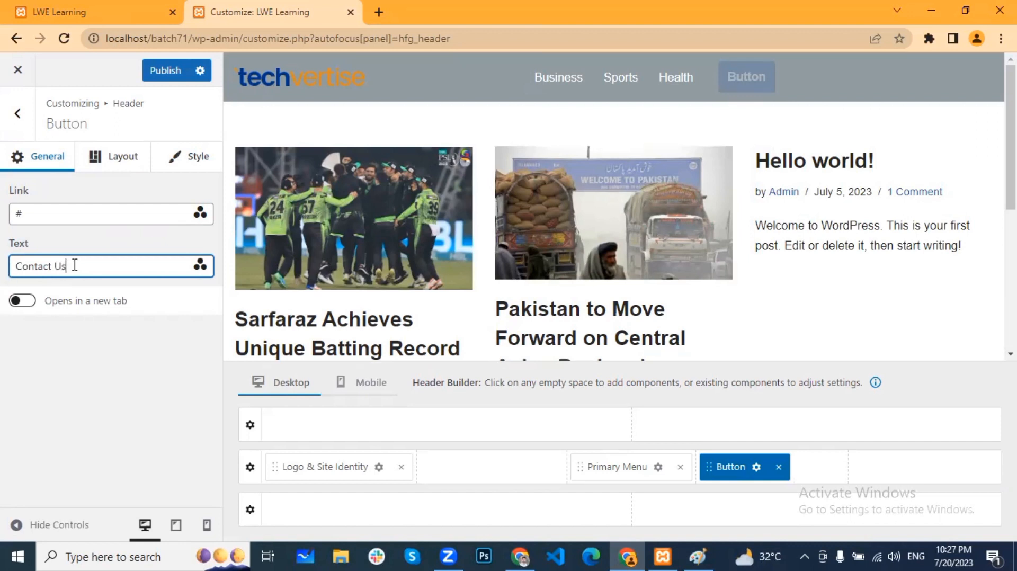
click(125, 169)
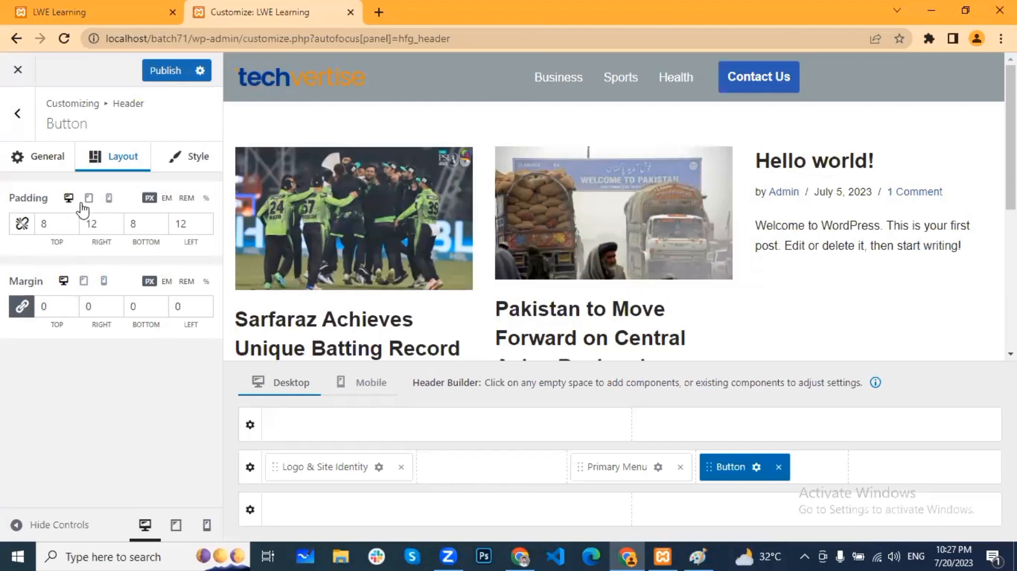
Step: Make the Contact Us button Filled with an orange-red normal background colour
click(194, 159)
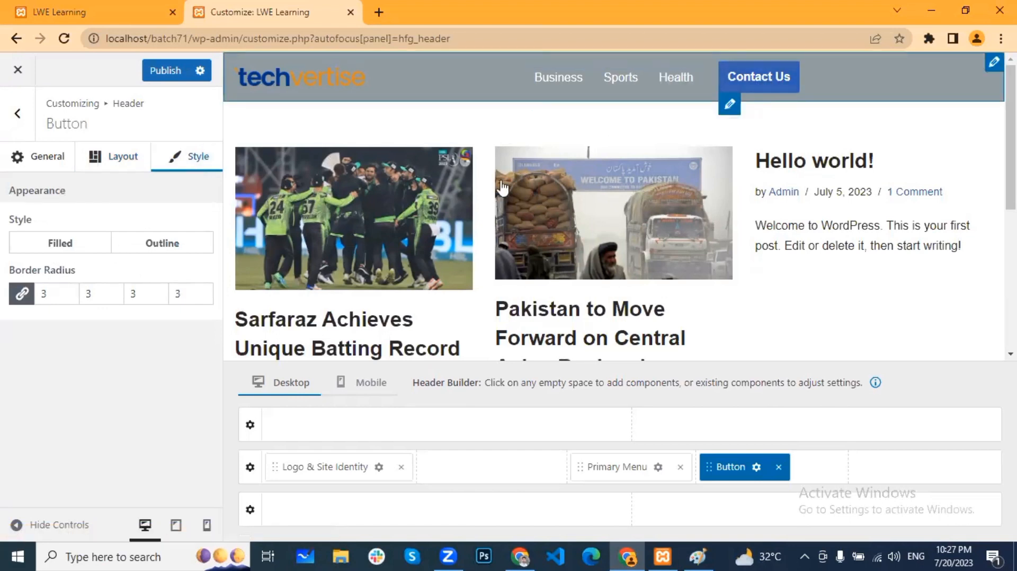
click(59, 243)
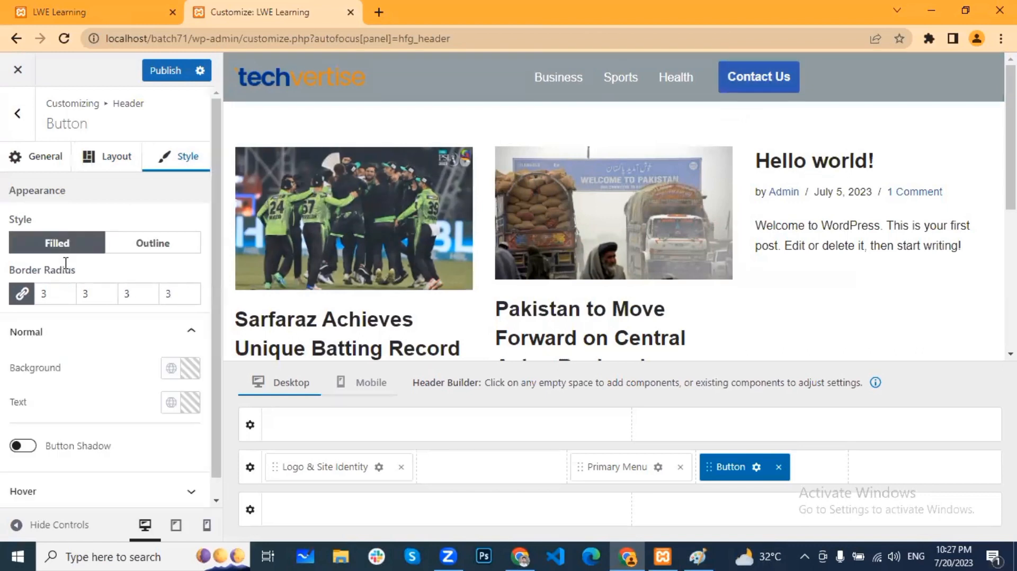
click(190, 369)
mouse_move(207, 196)
mouse_down()
mouse_move(266, 165)
mouse_move(285, 106)
mouse_up()
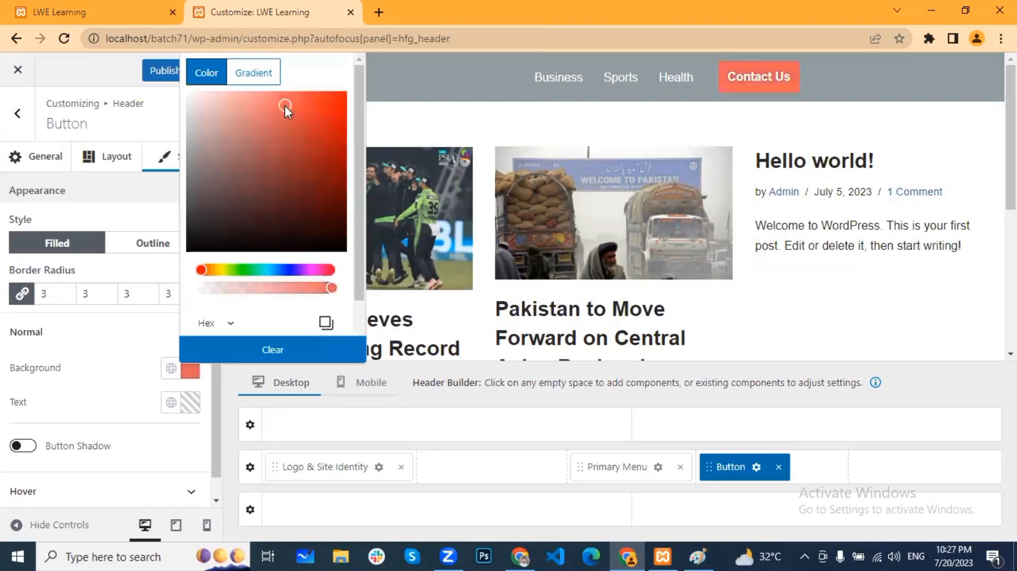
click(178, 183)
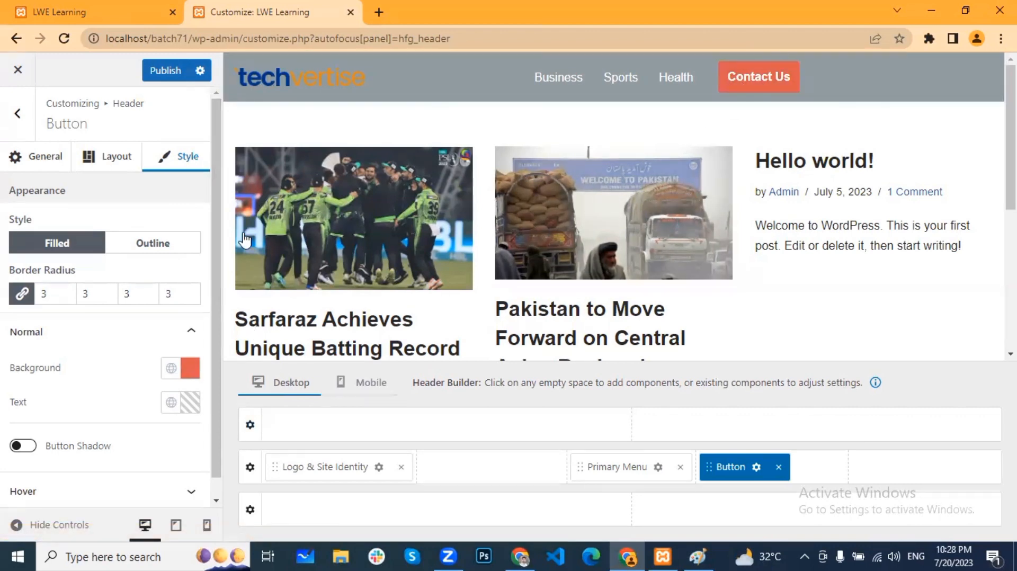
scroll(175, 309, down, 1)
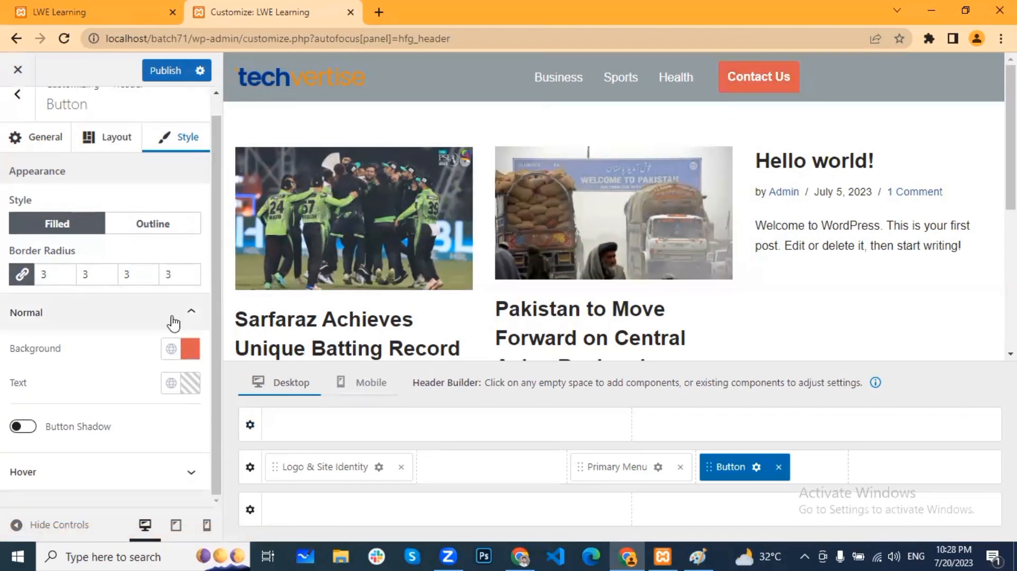
Step: Set the button's Hover Background to Site Background and Hover Text to Dark Background
click(63, 476)
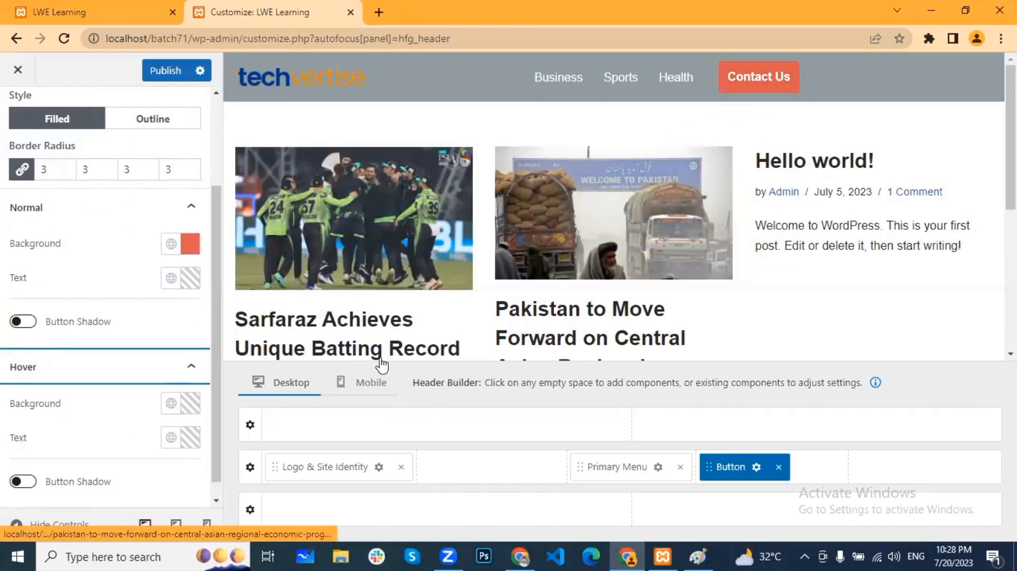
click(171, 403)
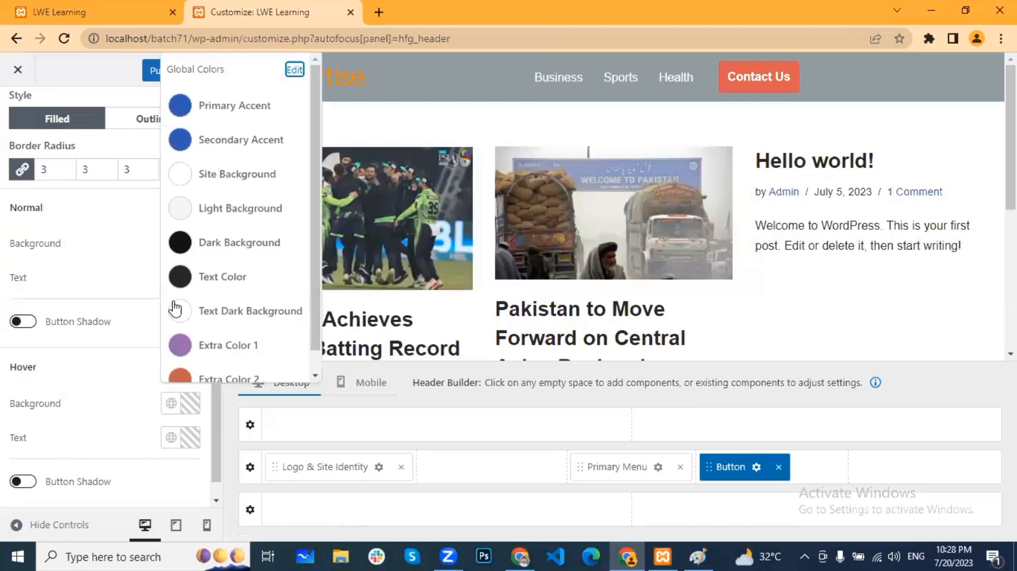
scroll(200, 215, down, 1)
click(240, 159)
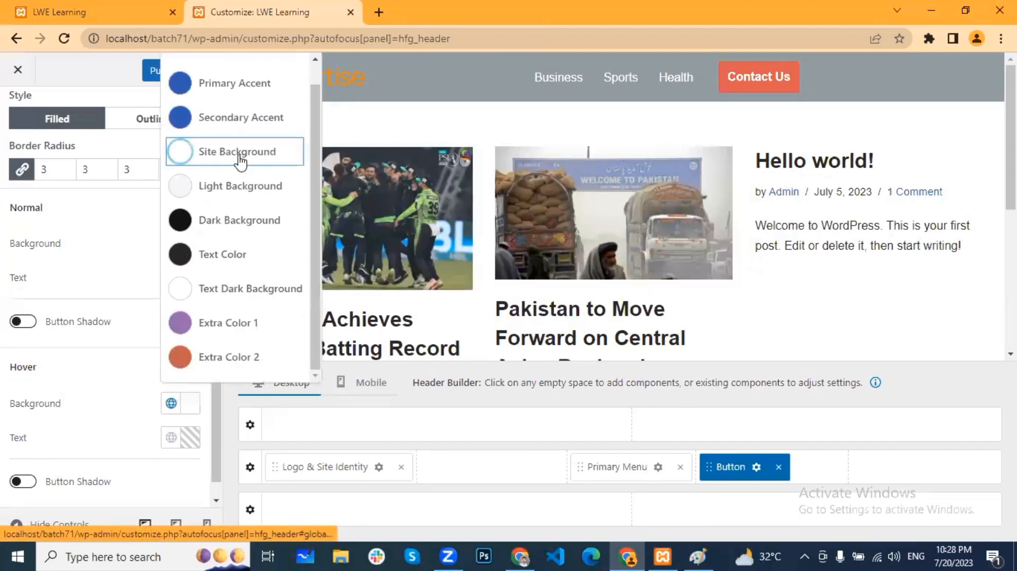
click(10, 377)
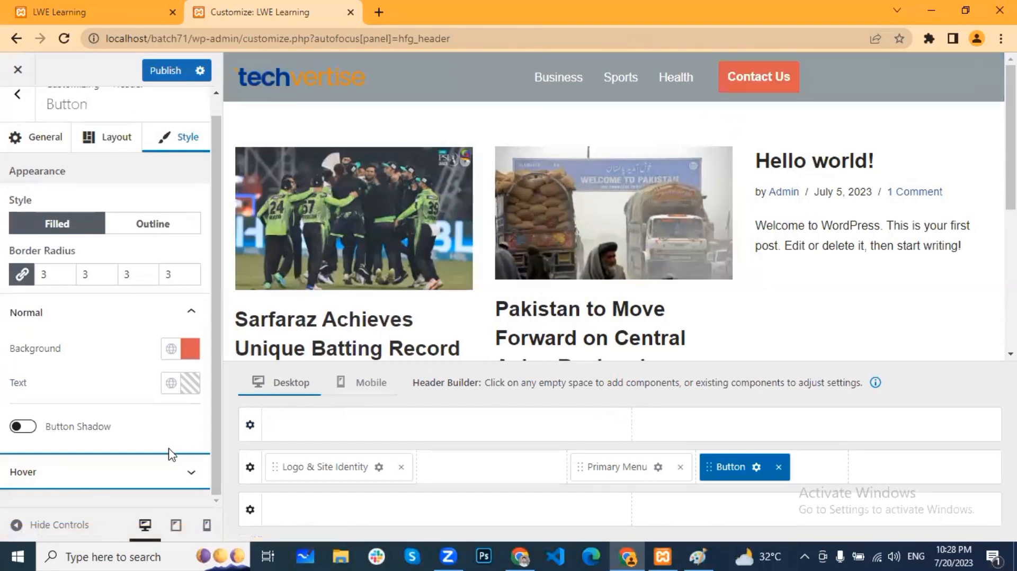
click(187, 472)
scroll(159, 440, down, 2)
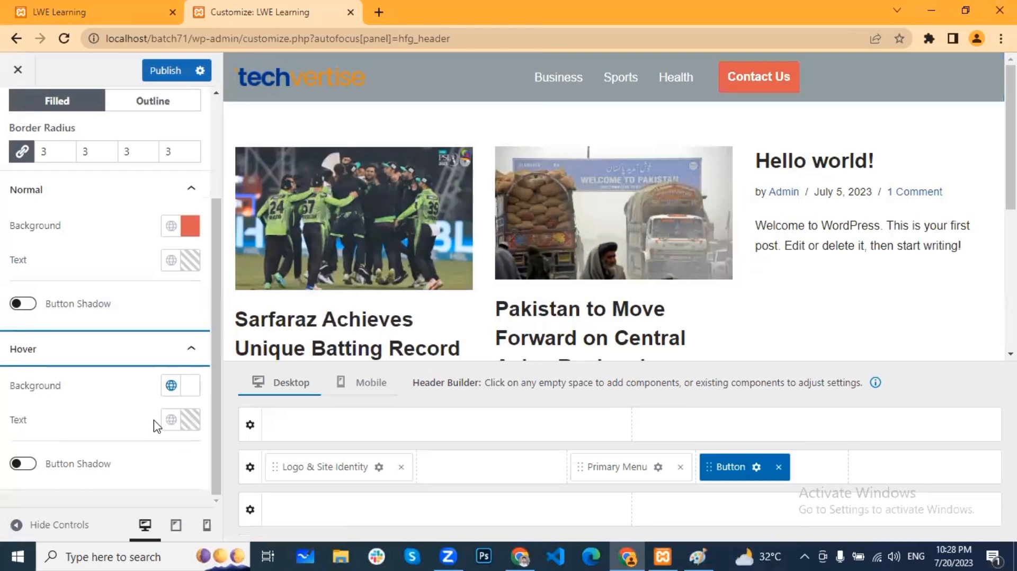
click(170, 421)
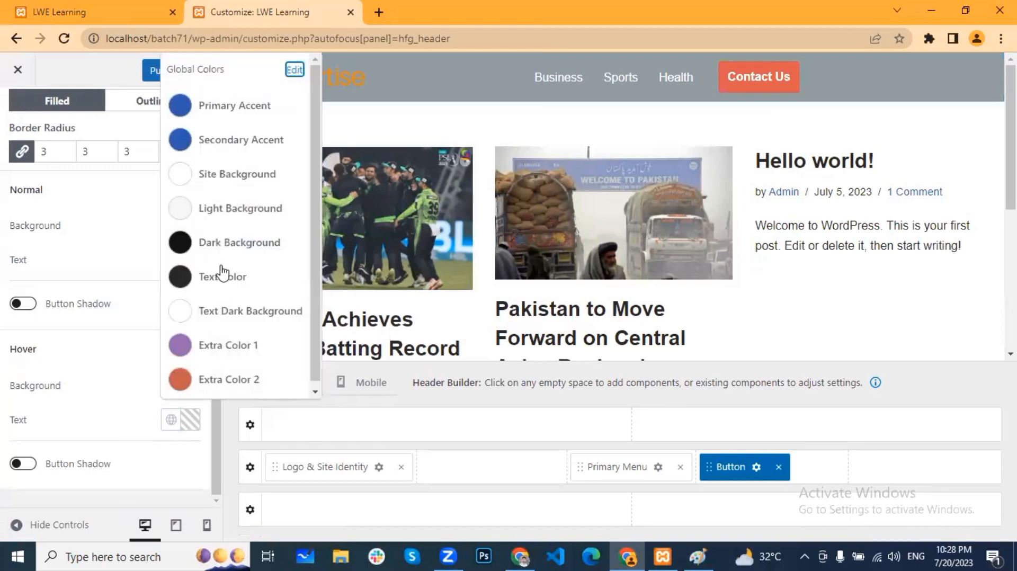
click(229, 243)
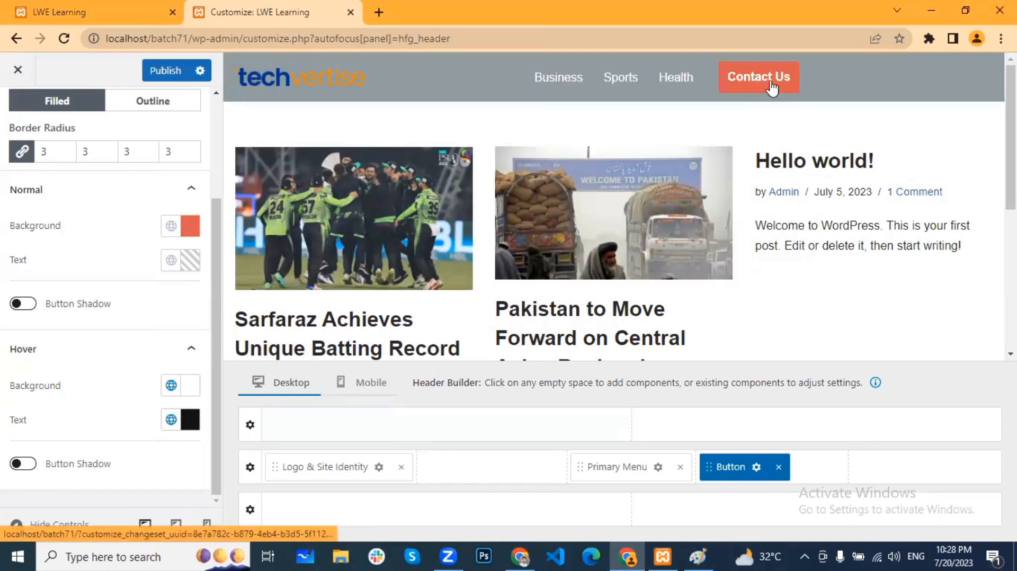
Step: Move the Contact Us button to the far right with the Primary Menu beside it, then pick the top row's centre slot
drag(722, 468, 924, 474)
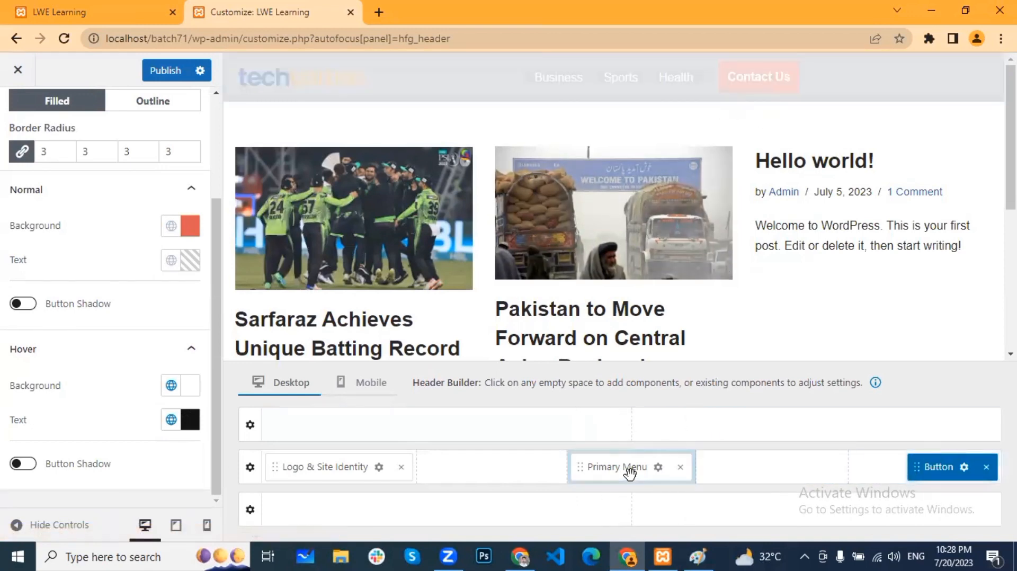
drag(629, 470, 792, 478)
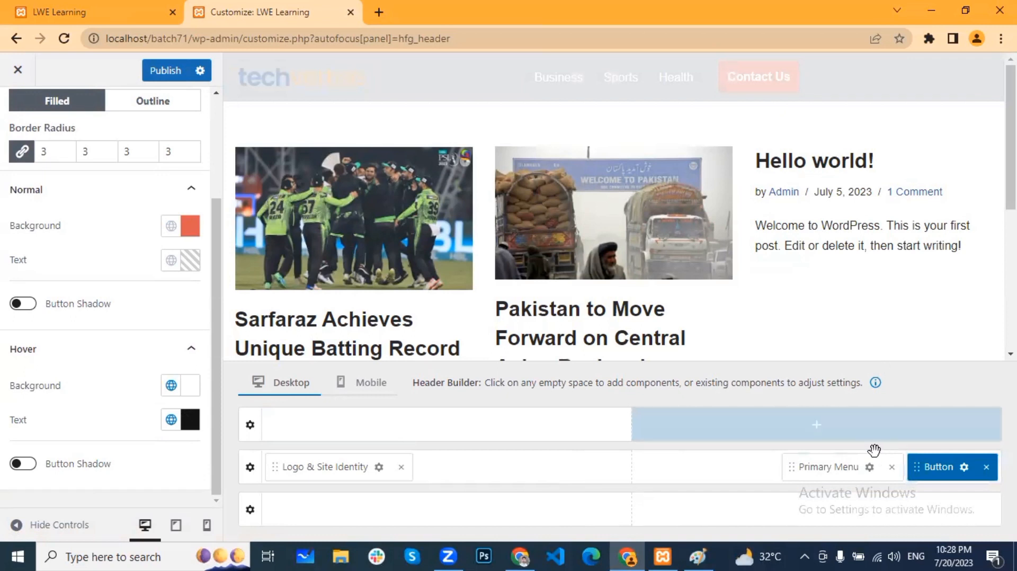
click(619, 419)
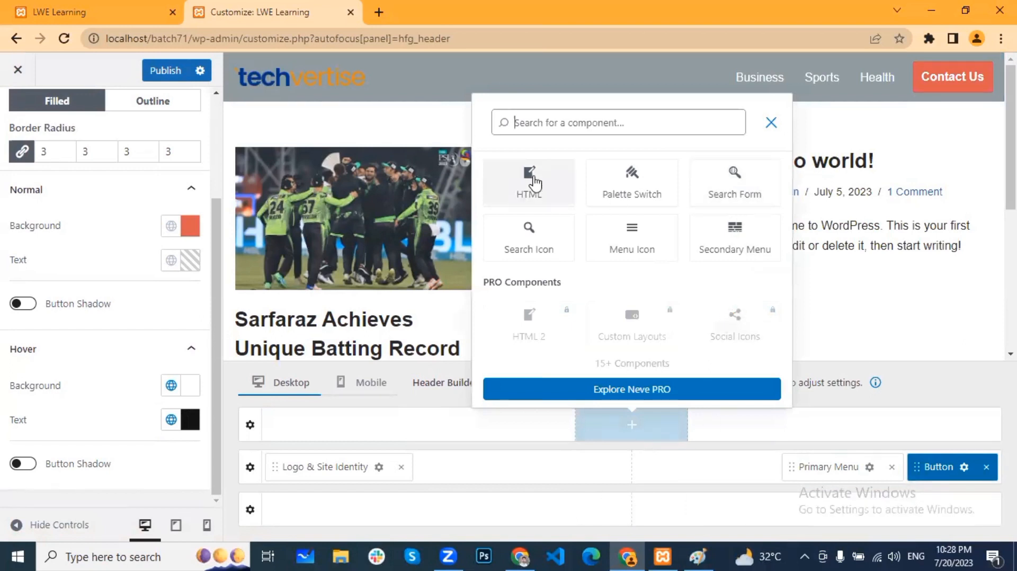
Step: Add an HTML component to the header top row containing the contact e-mail address
click(533, 183)
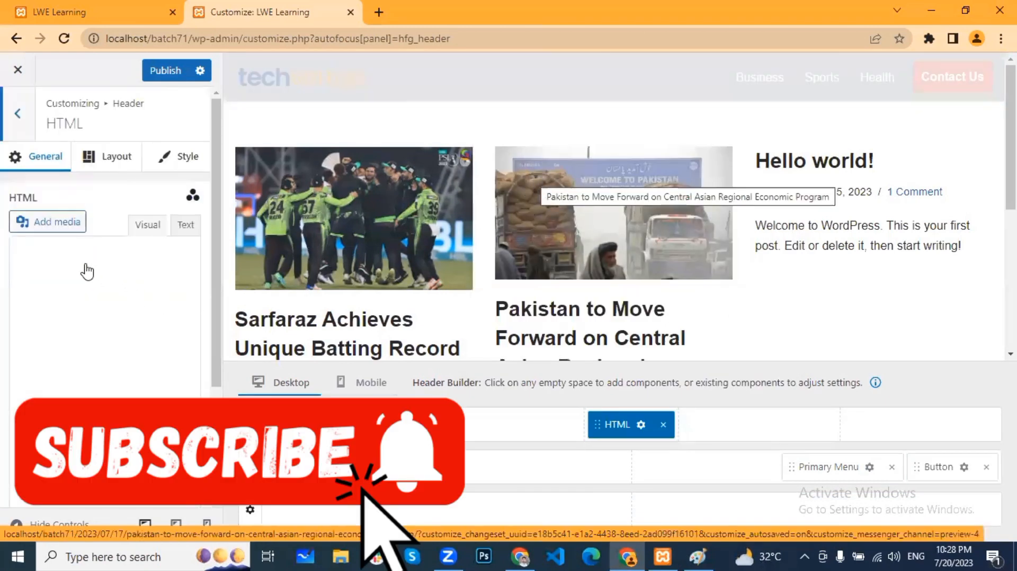
click(64, 314)
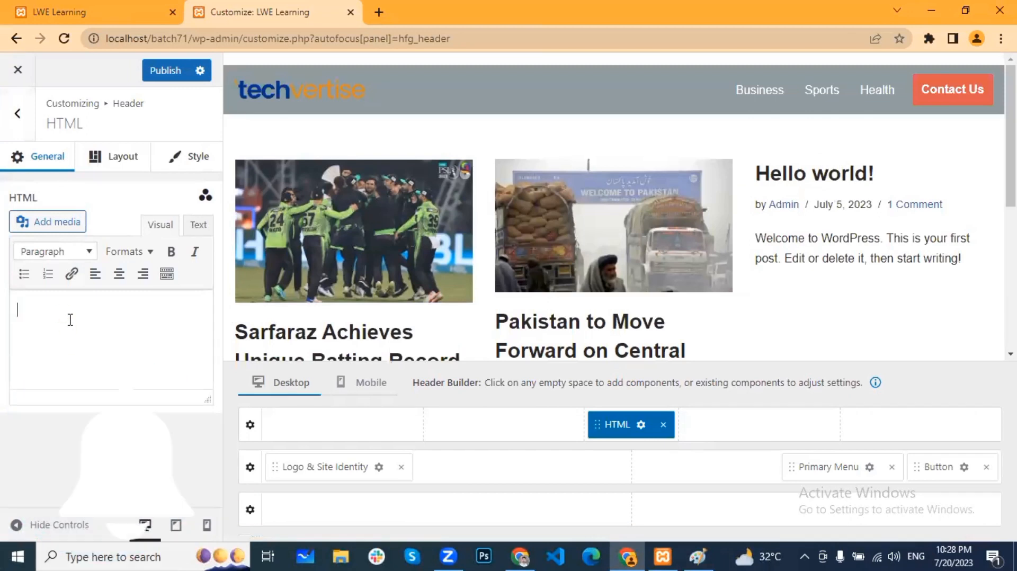
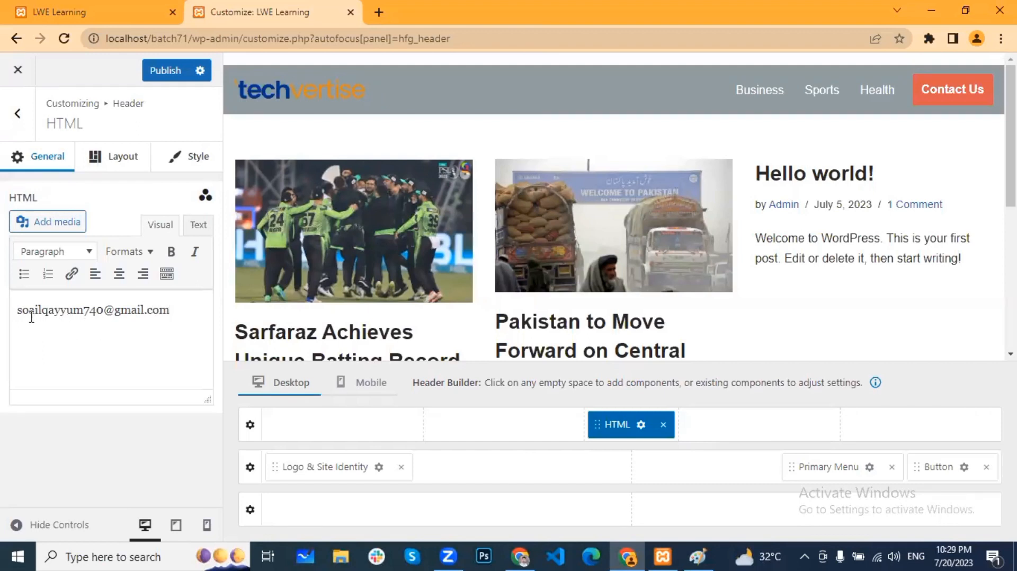
text(h)
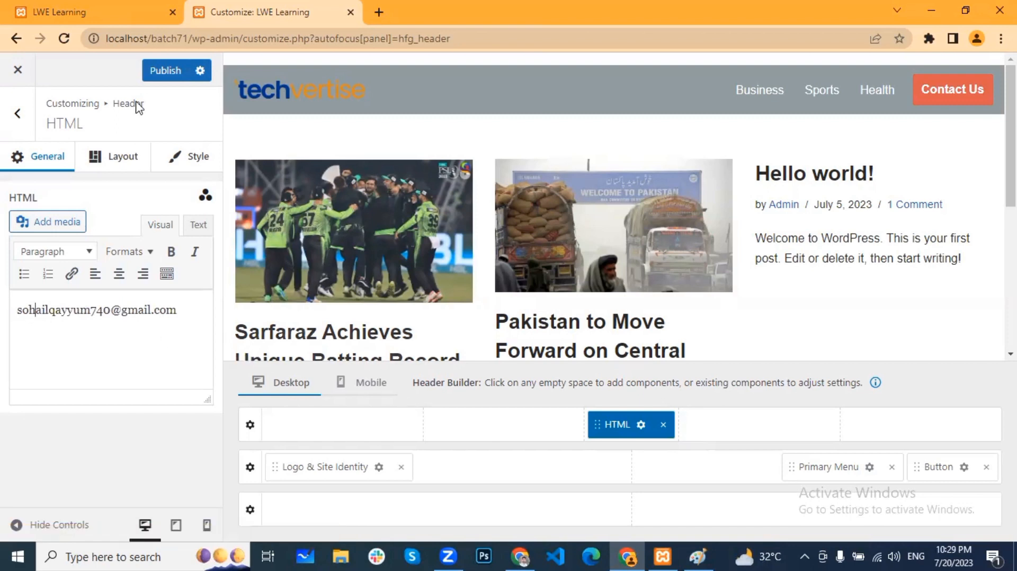
click(122, 158)
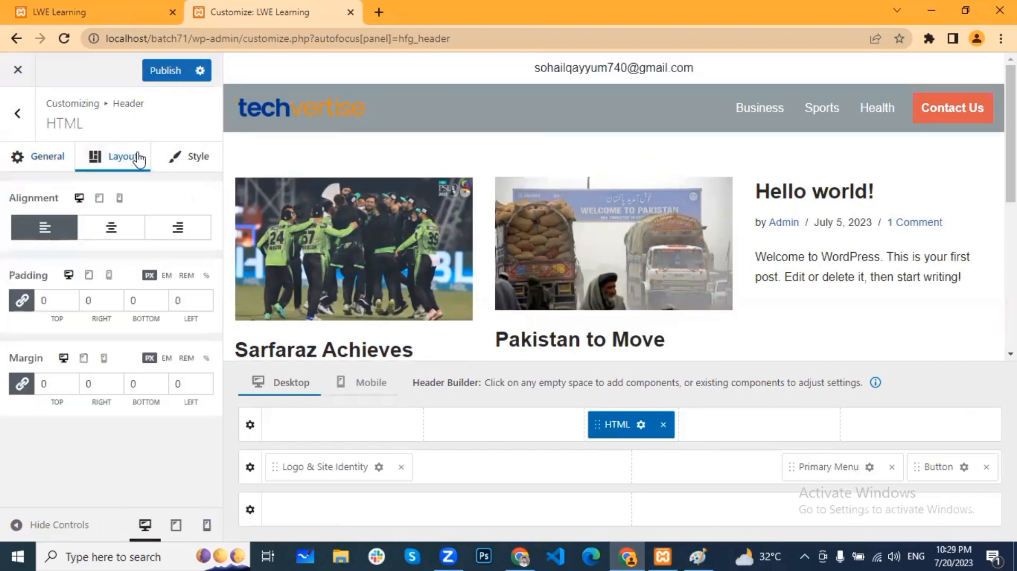
Step: Publish the header changes and return to the live LWE Learning site tab
click(178, 156)
click(168, 72)
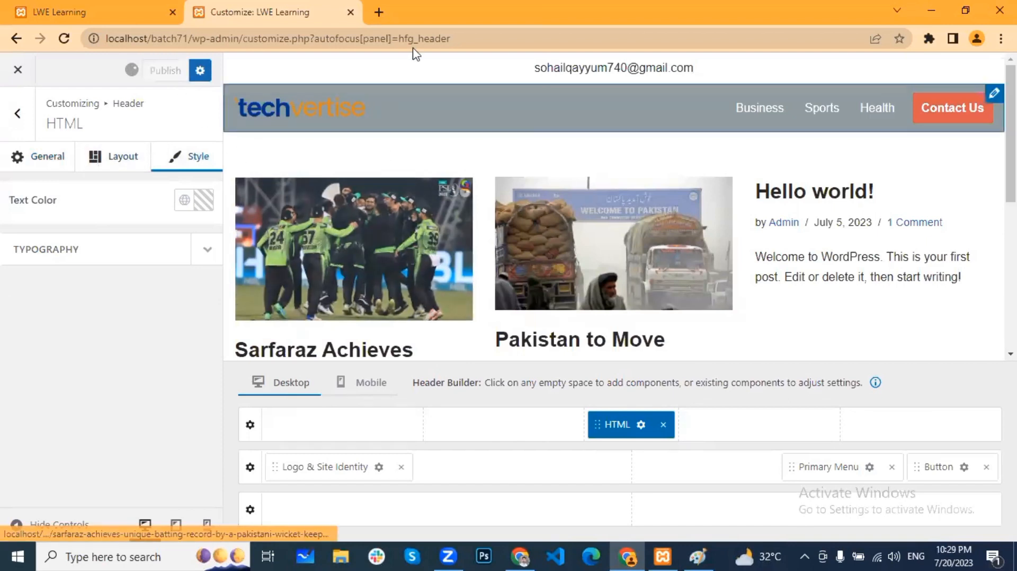
click(250, 425)
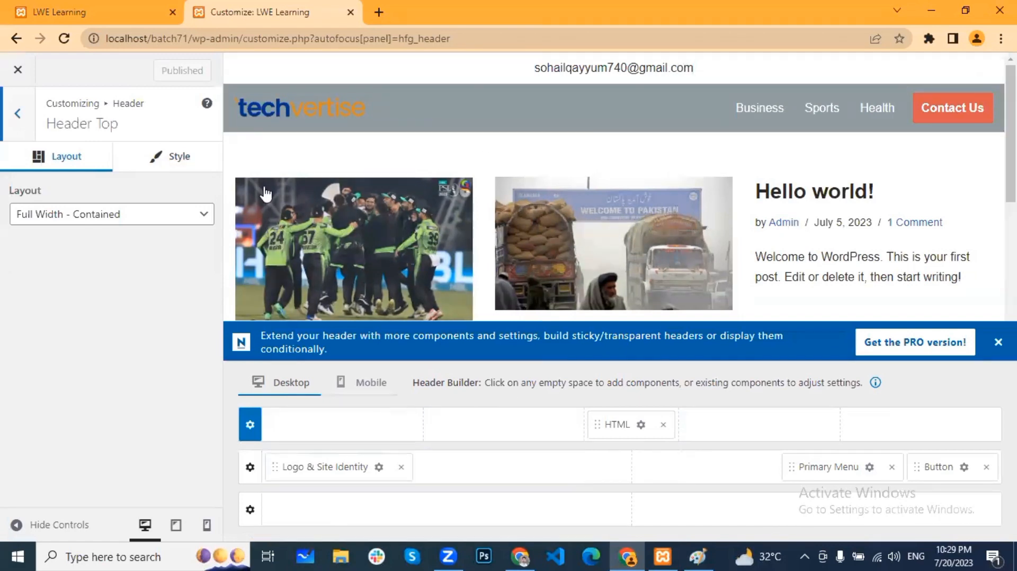
click(97, 20)
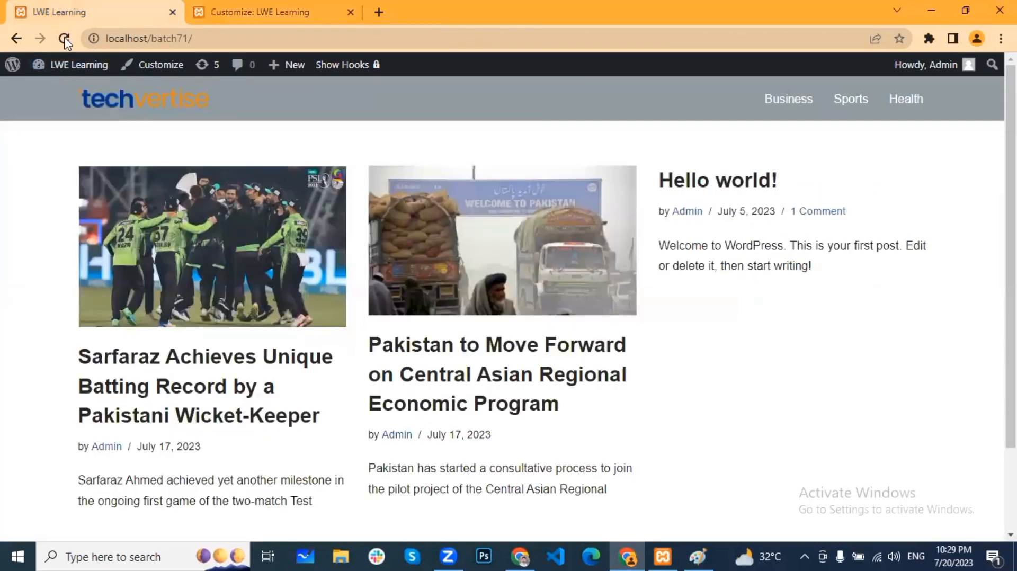
Step: Reload the LWE Learning homepage and scroll to check the e-mail row, right-aligned menu and Contact Us button
click(64, 38)
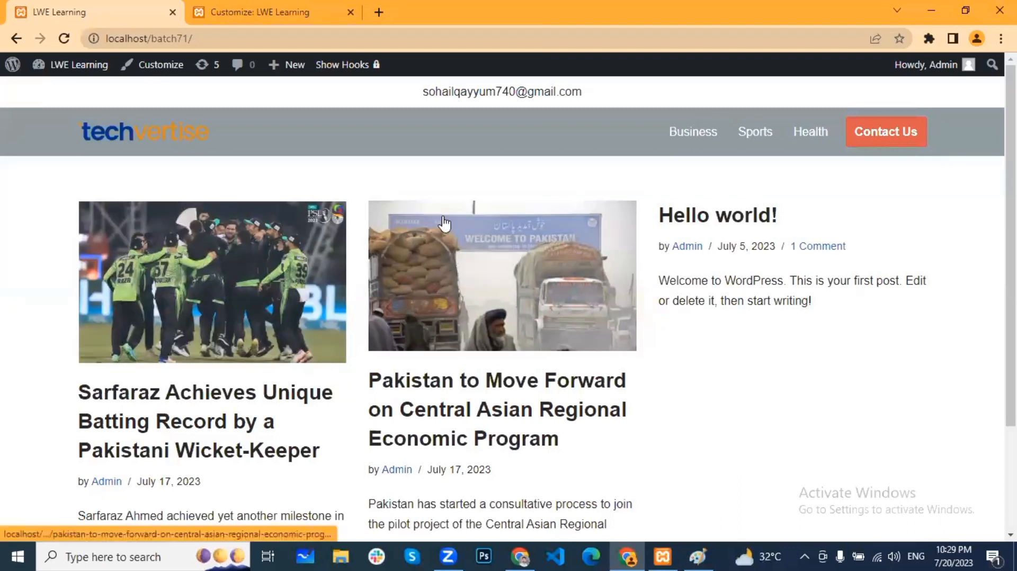
scroll(576, 358, down, 3)
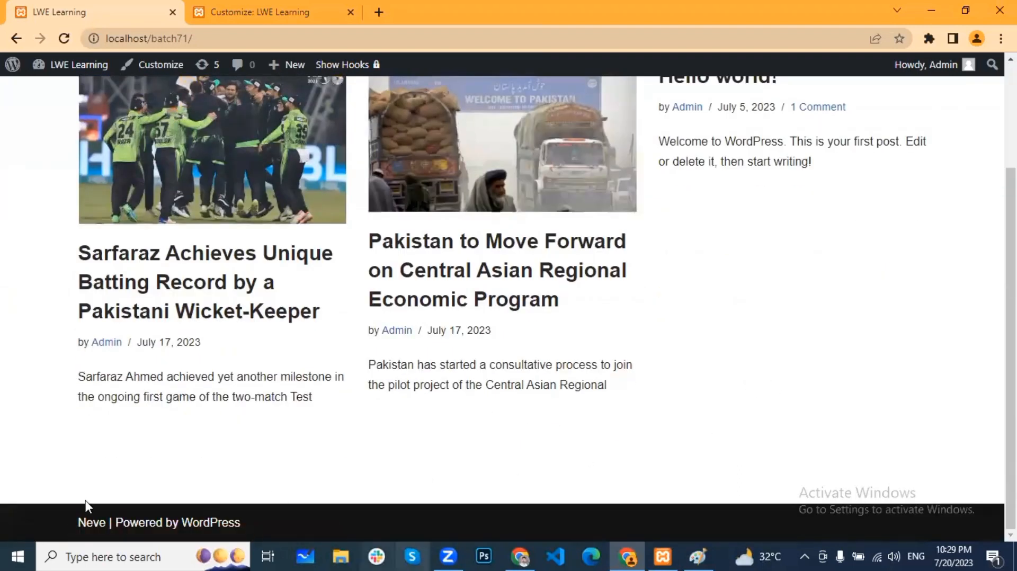
scroll(475, 404, up, 3)
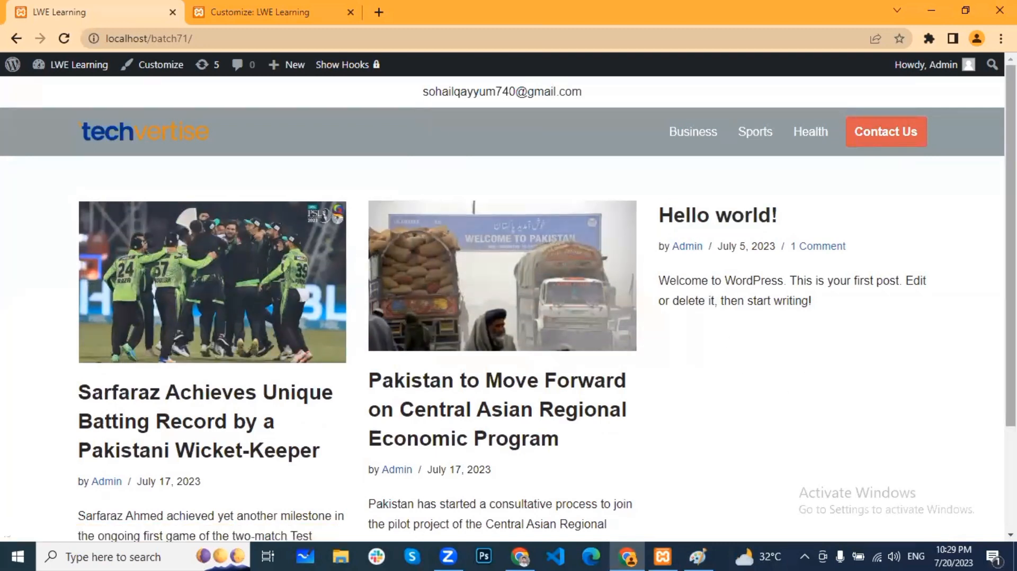
scroll(779, 388, down, 3)
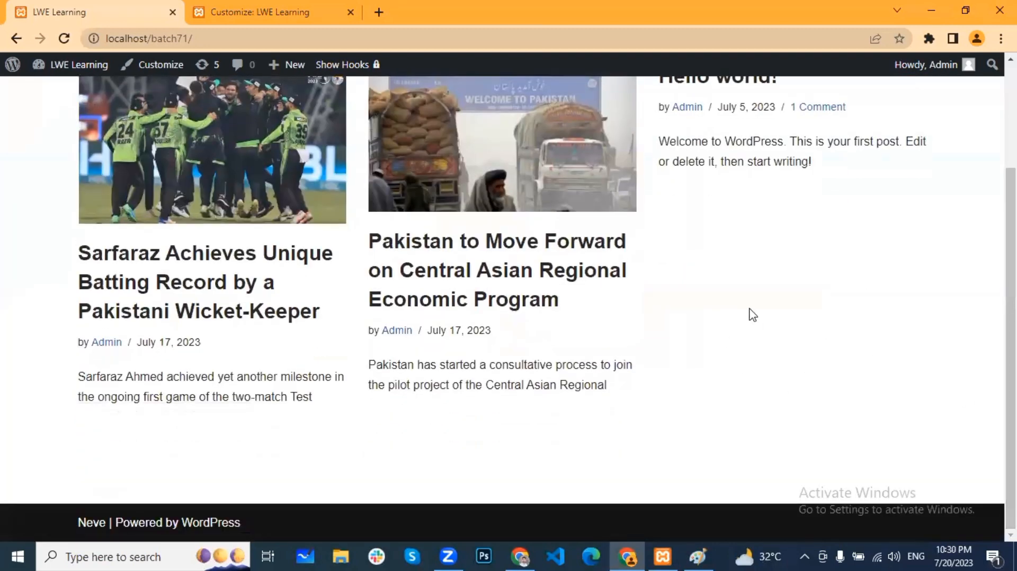
scroll(751, 295, up, 3)
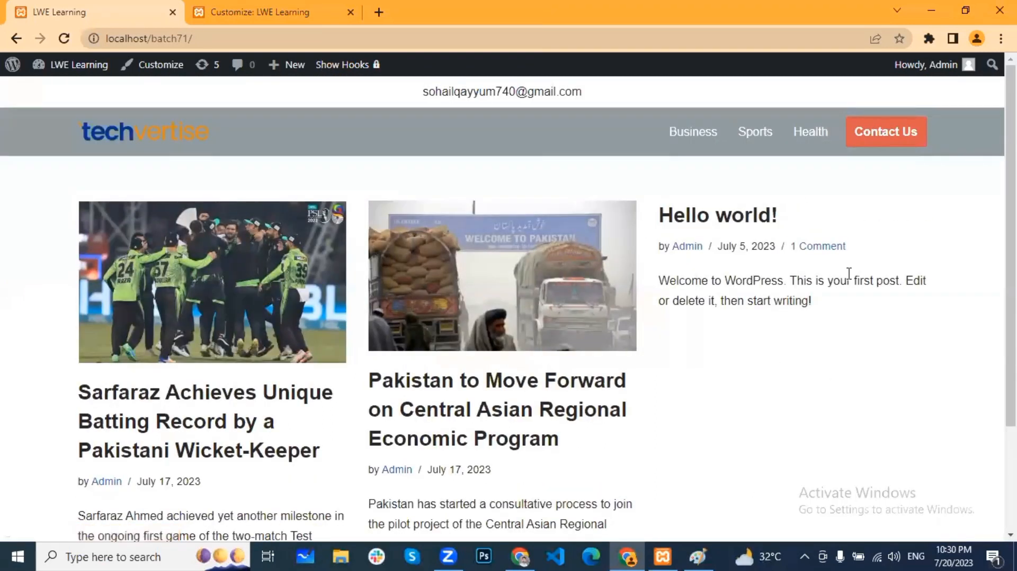
scroll(892, 385, down, 3)
scroll(742, 397, up, 3)
scroll(903, 418, down, 3)
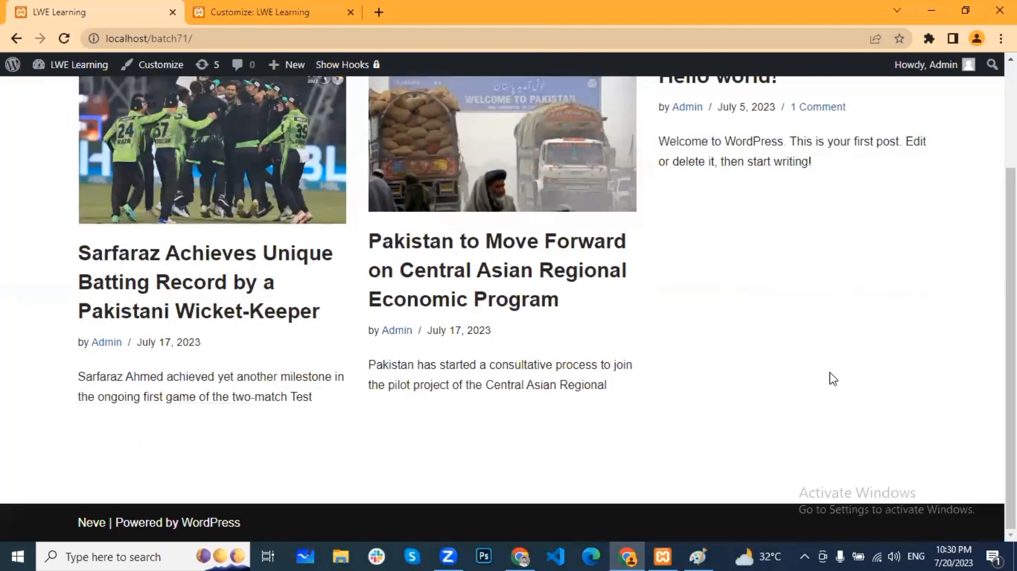
scroll(833, 378, up, 3)
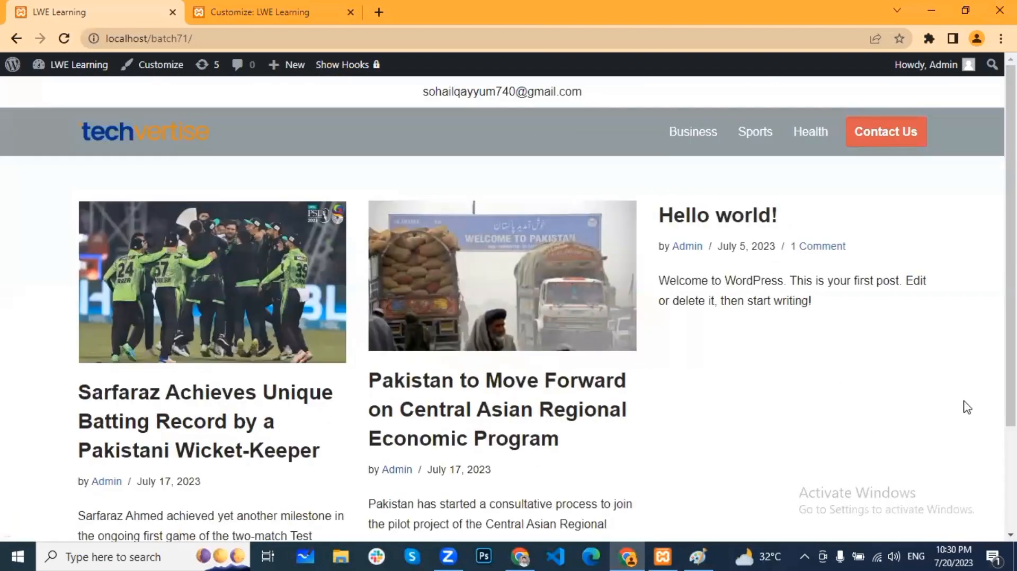
scroll(826, 349, down, 3)
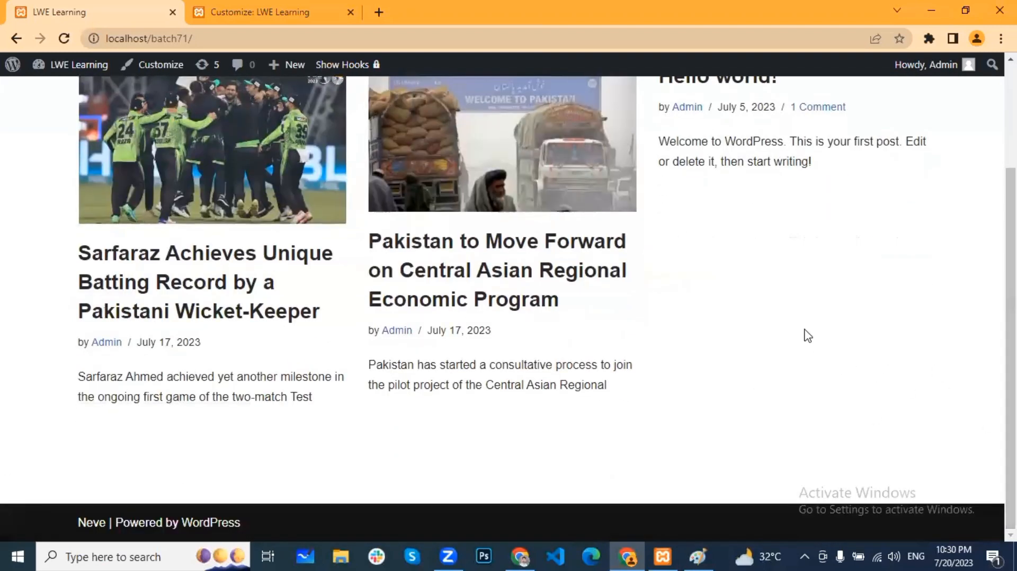
scroll(808, 336, up, 3)
scroll(779, 385, down, 3)
scroll(794, 393, up, 3)
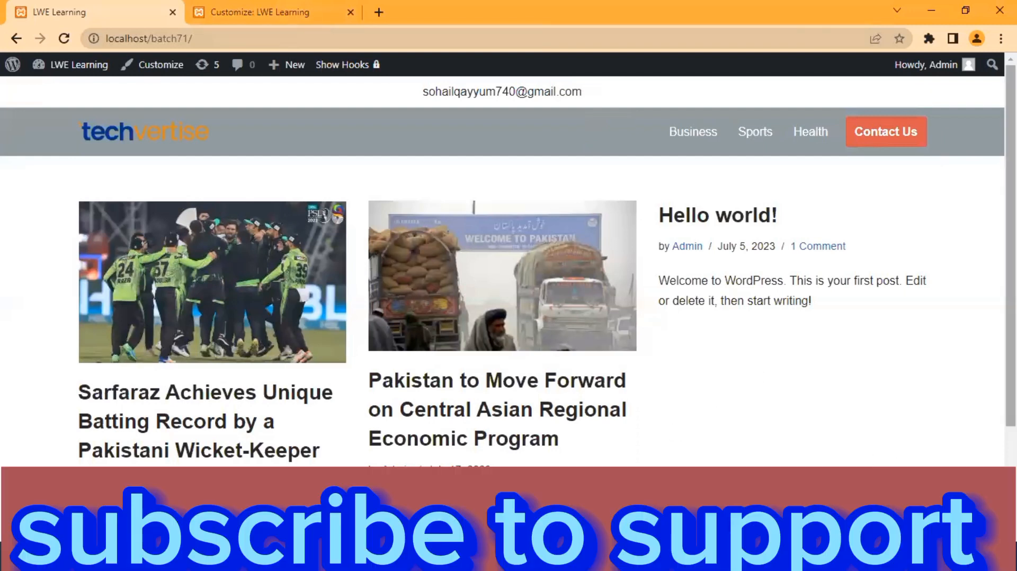
scroll(508, 265, down, 2)
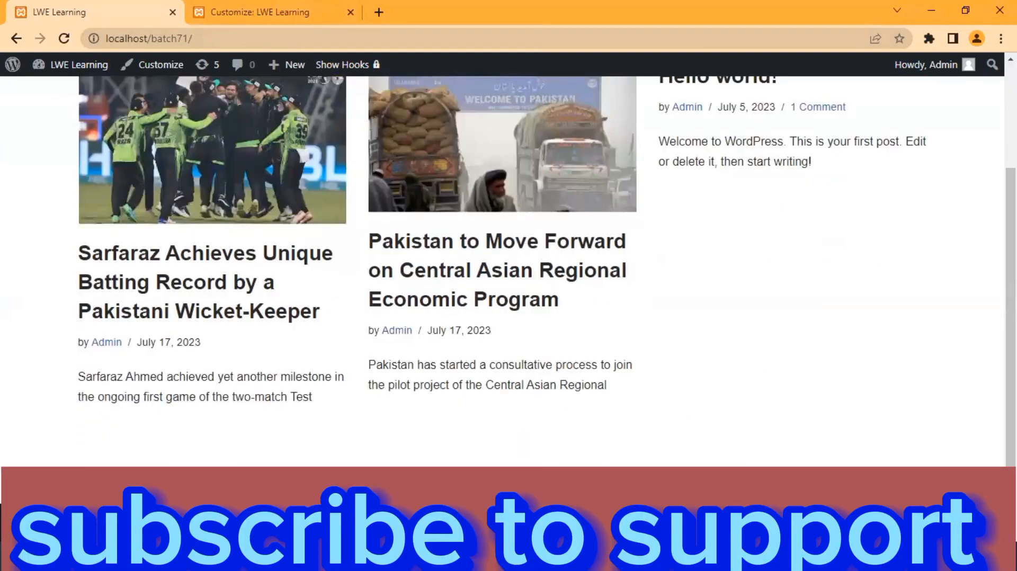